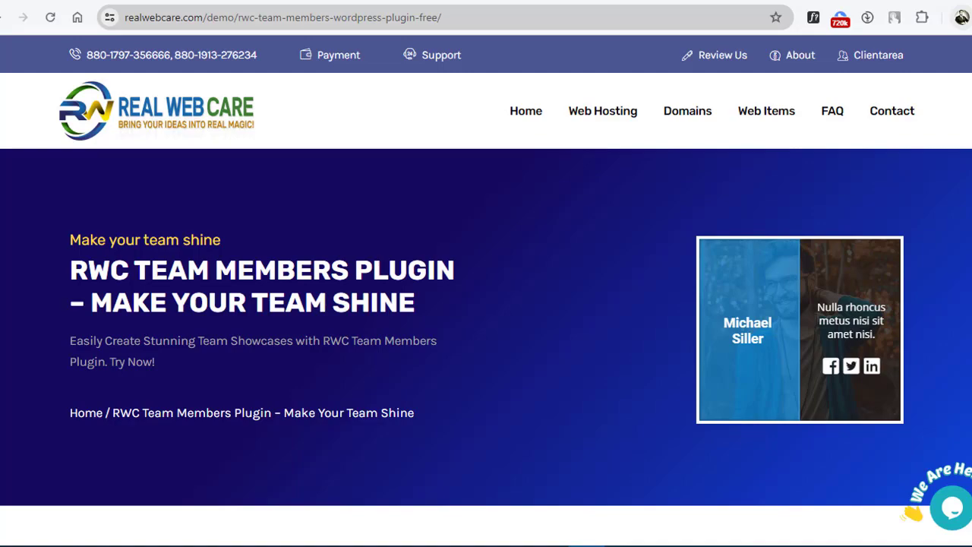
# Scroll the team showcase page and view one member's full profile pop-up, then close it.
pyautogui.scroll(-8, 486, 289)
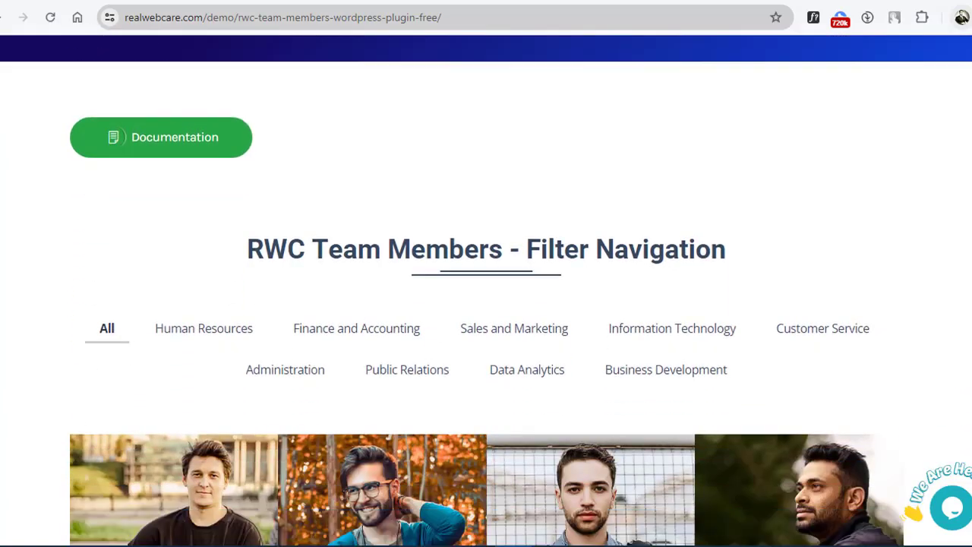
pyautogui.scroll(-1, 486, 303)
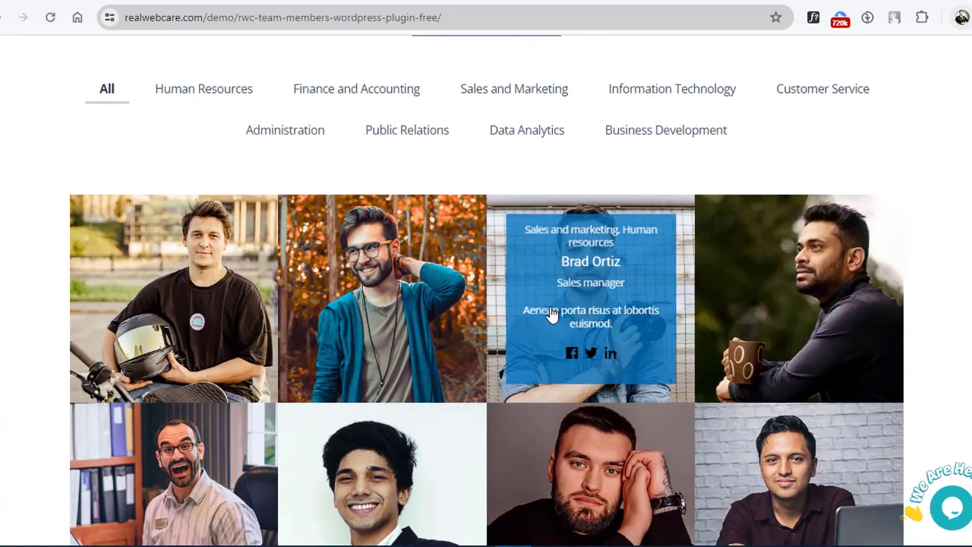
pyautogui.scroll(-1, 167, 314)
pyautogui.scroll(-6, 115, 336)
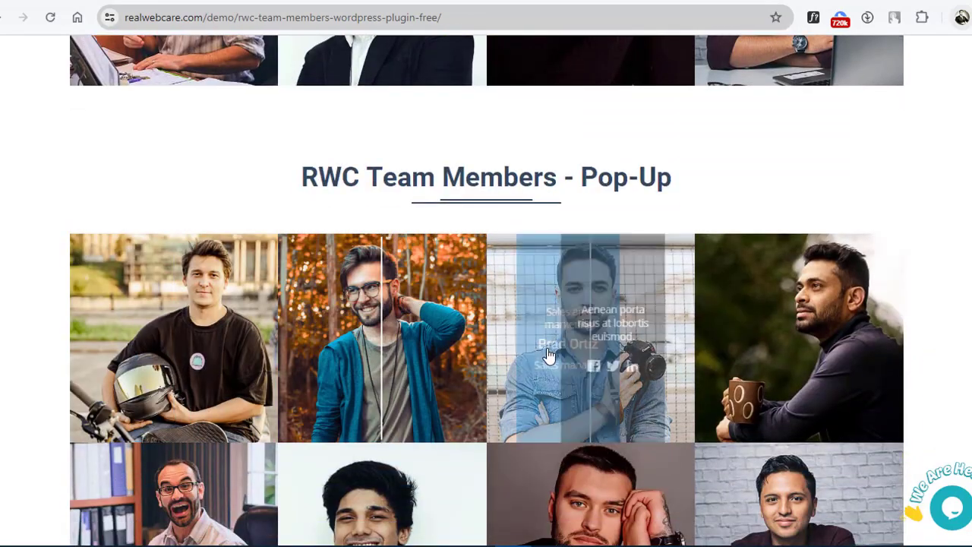
pyautogui.scroll(-4, 15, 230)
pyautogui.scroll(1, 7, 234)
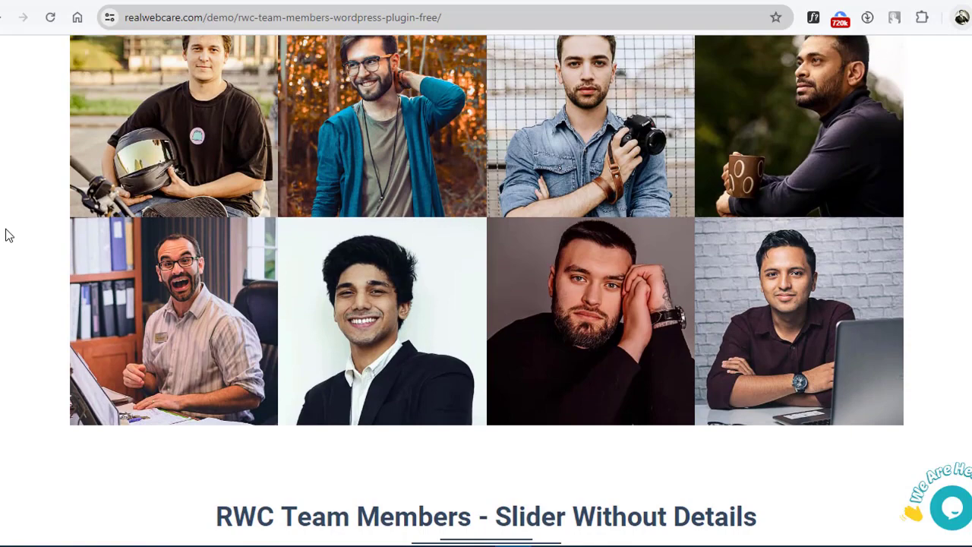
pyautogui.click(164, 335)
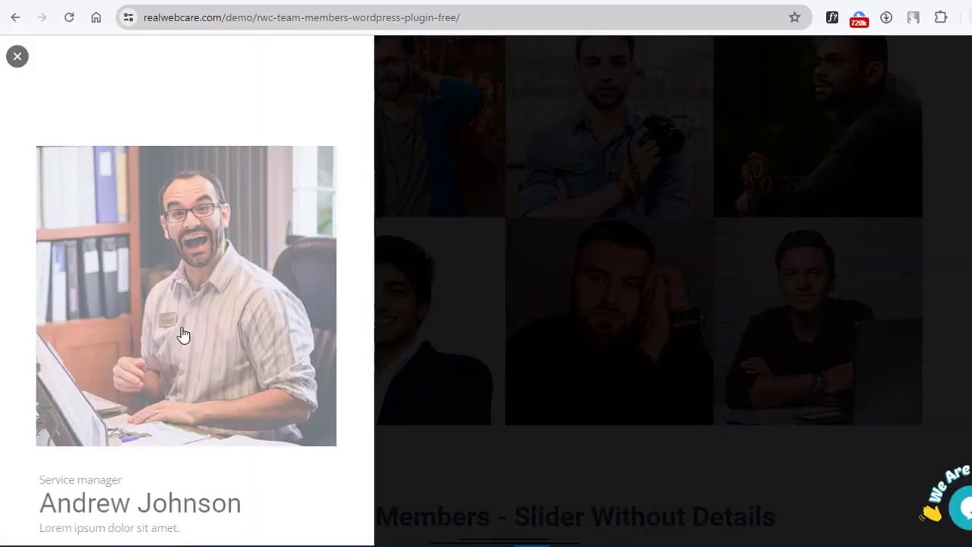
pyautogui.scroll(-5, 161, 327)
pyautogui.scroll(-2, 180, 322)
pyautogui.scroll(6, 178, 325)
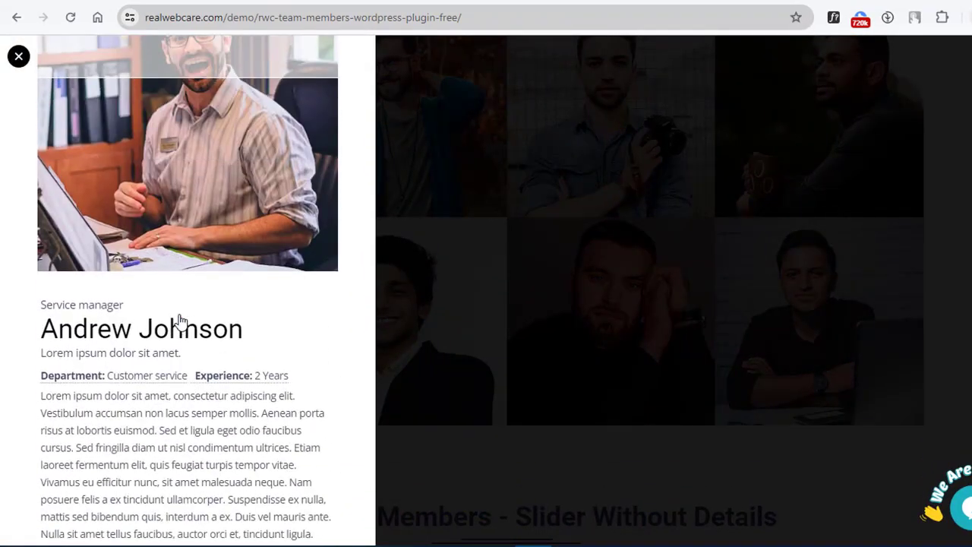
pyautogui.click(18, 58)
# Scroll through the rest of the team showcase page.
pyautogui.scroll(-10, 7, 173)
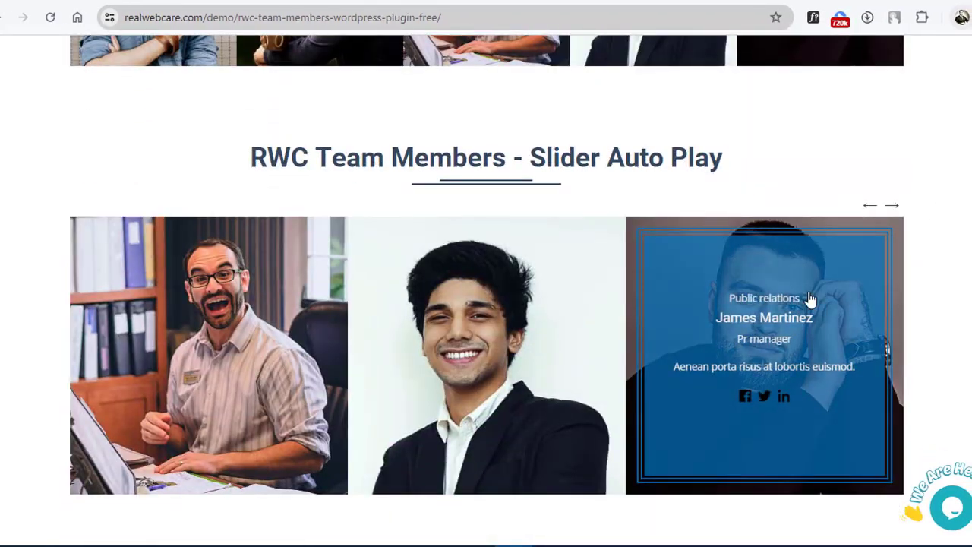
pyautogui.scroll(3, 80, 296)
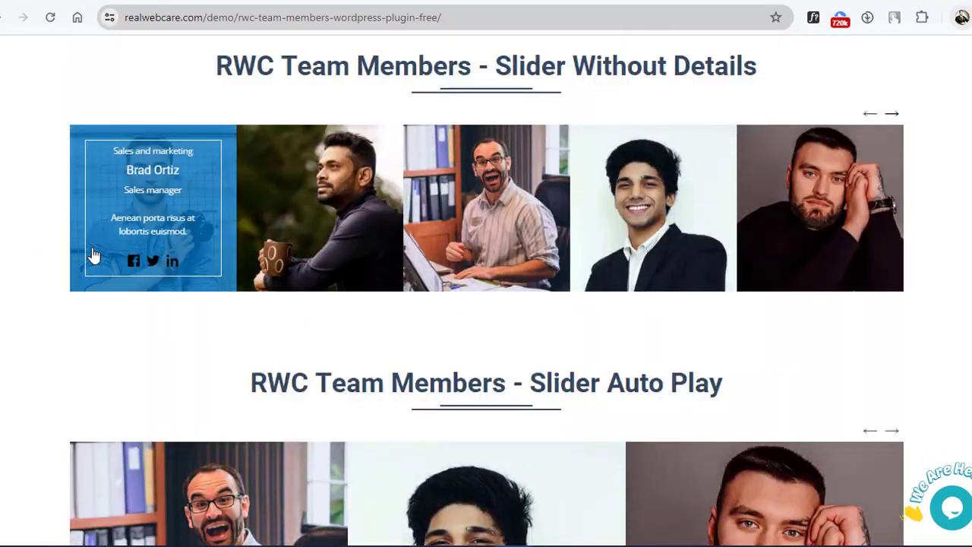
pyautogui.scroll(-1, 1, 279)
pyautogui.scroll(-10, 2, 279)
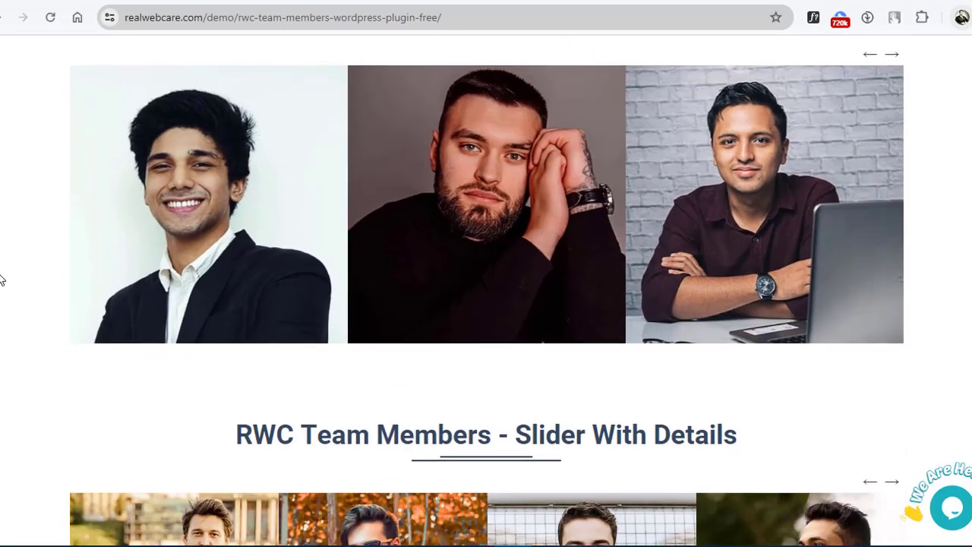
pyautogui.scroll(-4, 940, 164)
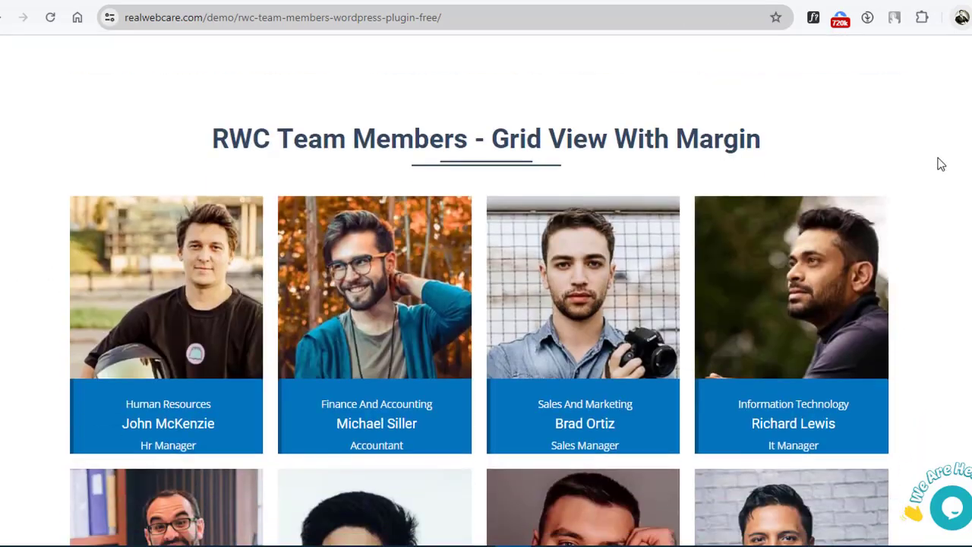
pyautogui.scroll(-3, 366, 156)
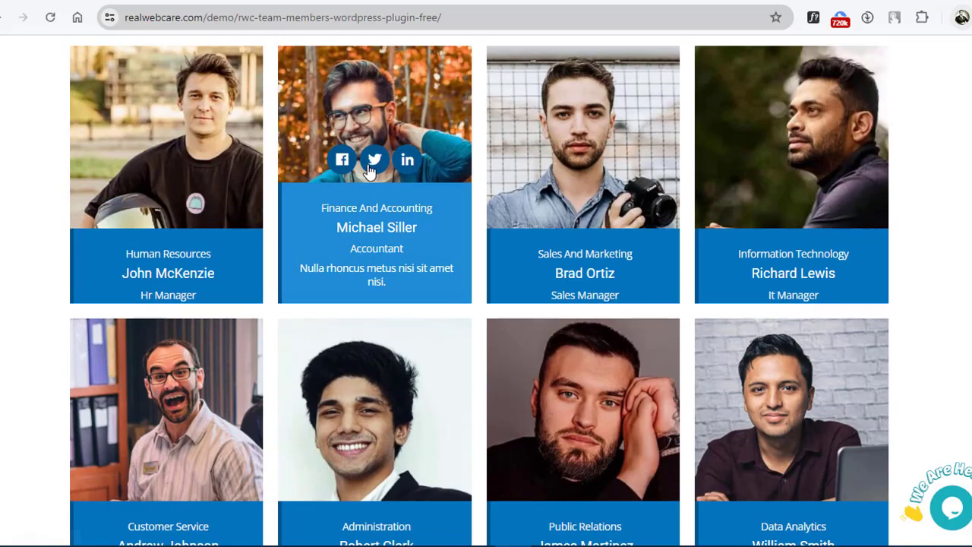
pyautogui.scroll(-11, 929, 169)
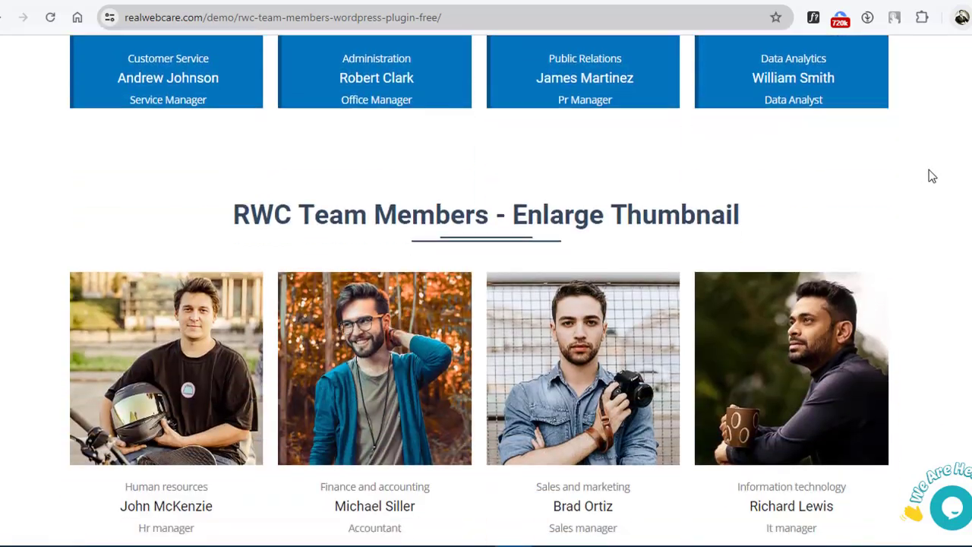
pyautogui.scroll(-7, 928, 170)
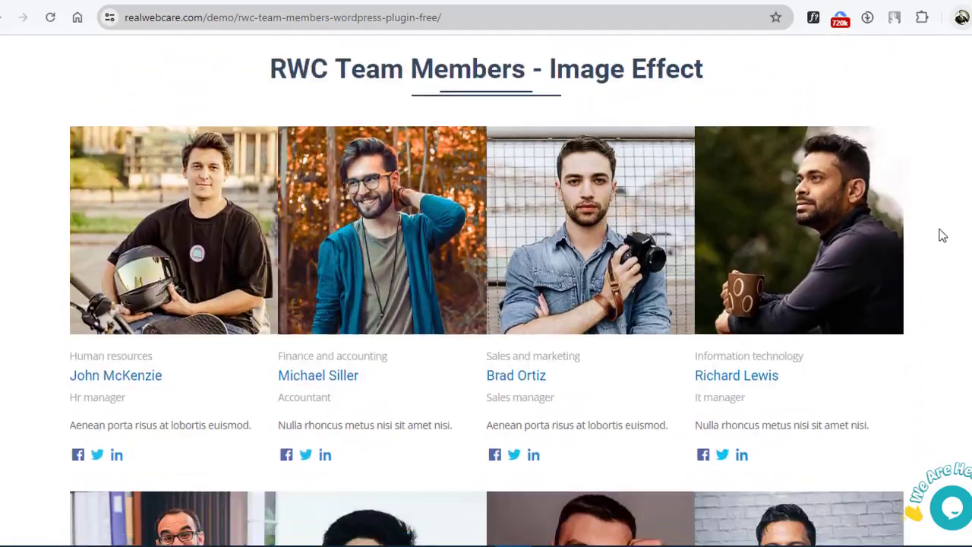
pyautogui.scroll(-5, 939, 235)
pyautogui.scroll(-4, 940, 234)
pyautogui.scroll(-12, 25, 317)
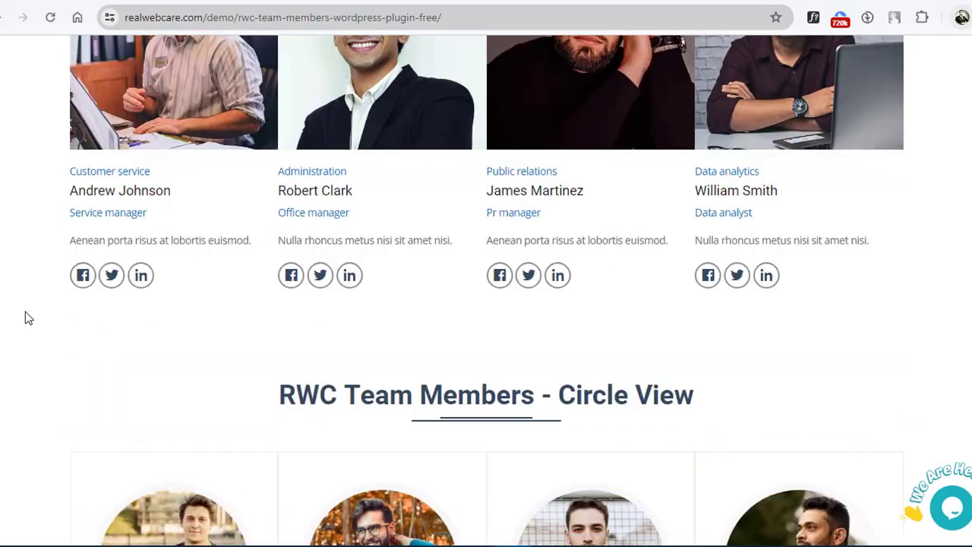
pyautogui.scroll(-5, 25, 318)
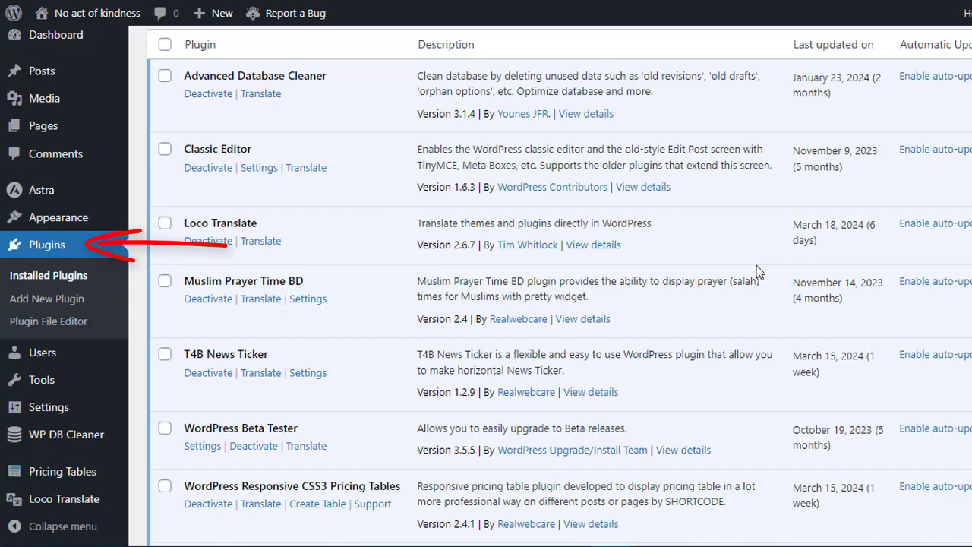
pyautogui.scroll(2, 757, 271)
# Search the plugin directory for 'rwc' and install the RWC Team Members plugin.
pyautogui.click(274, 60)
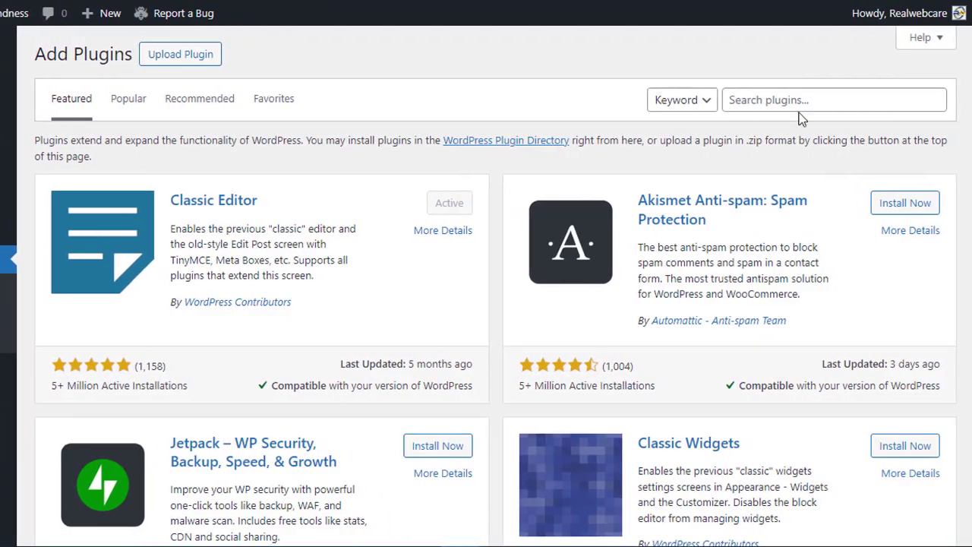
pyautogui.click(910, 101)
pyautogui.write('rwc team members')
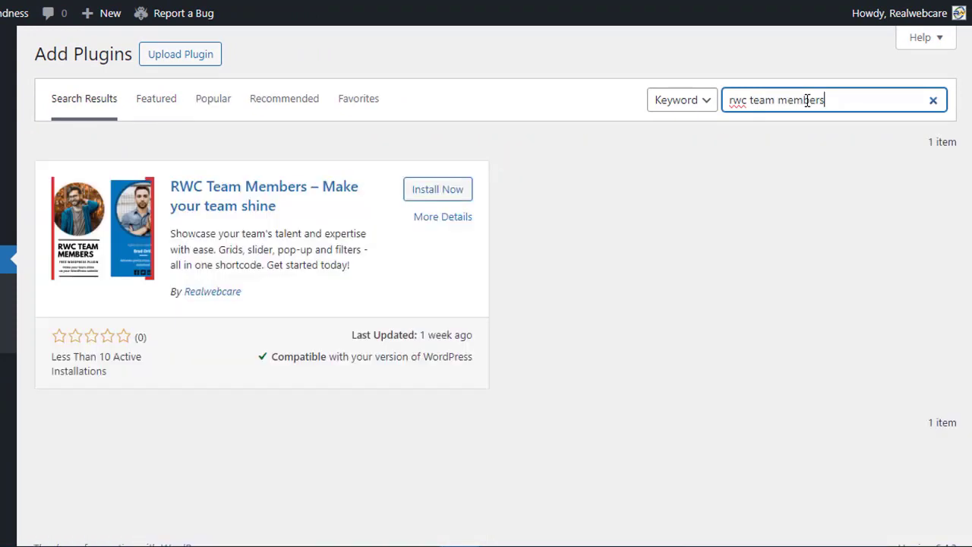
pyautogui.click(426, 196)
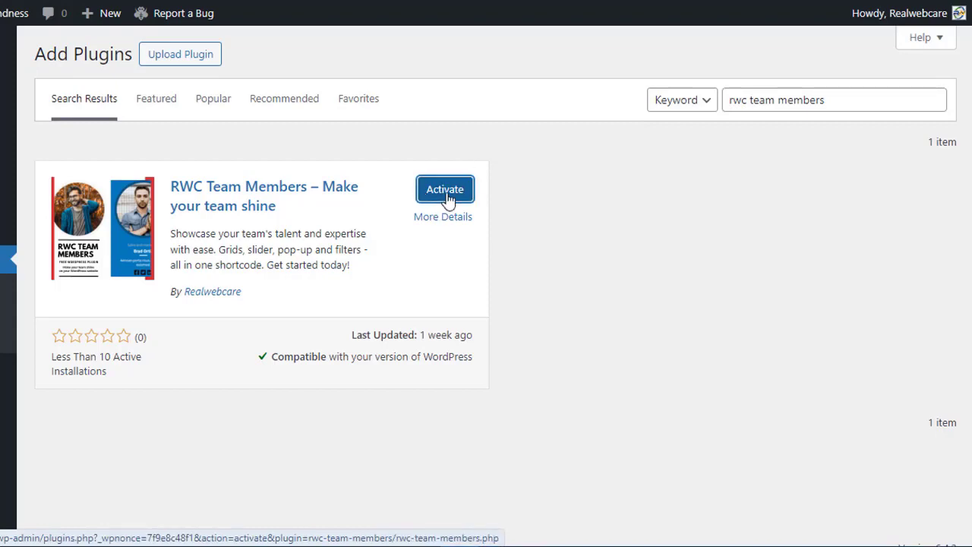
pyautogui.scroll(-3, 558, 199)
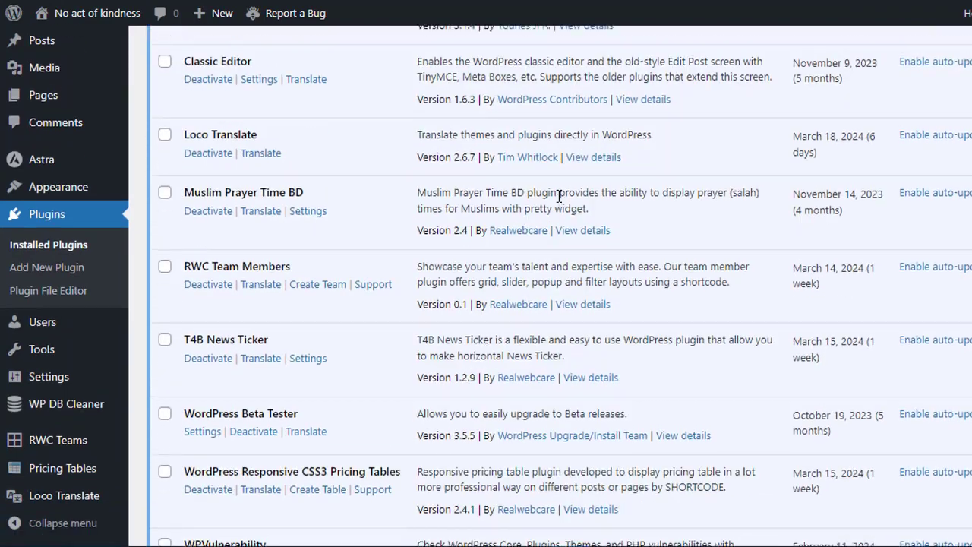
pyautogui.scroll(-2, 552, 202)
pyautogui.scroll(1, 553, 202)
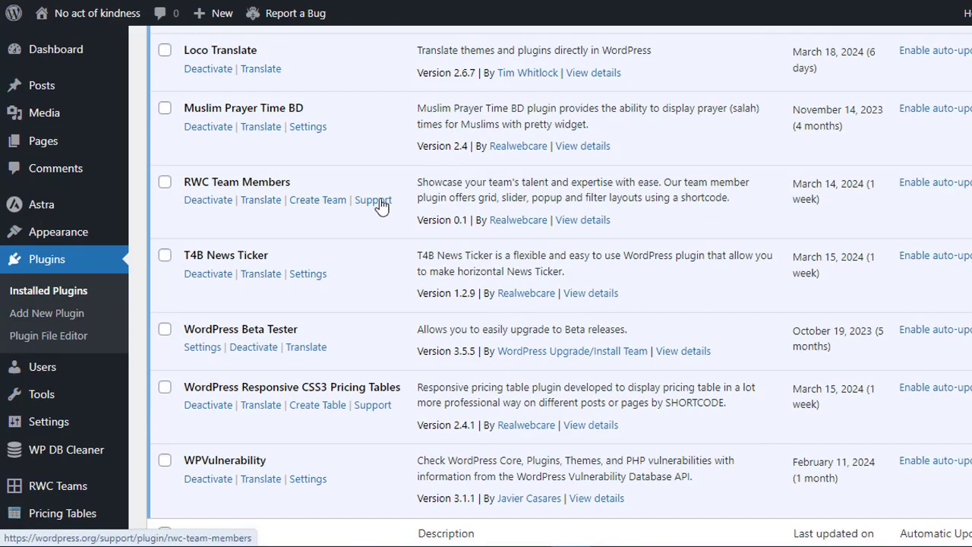
# Preview the Template 10 demo and one other template demo, then create a team from Template 9.
pyautogui.click(319, 210)
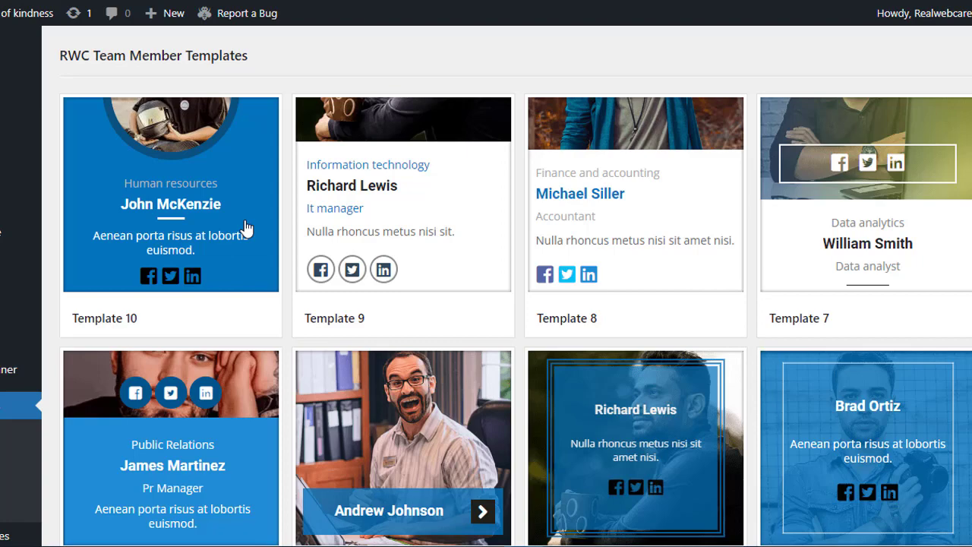
pyautogui.scroll(-5, 486, 281)
pyautogui.scroll(4, 486, 281)
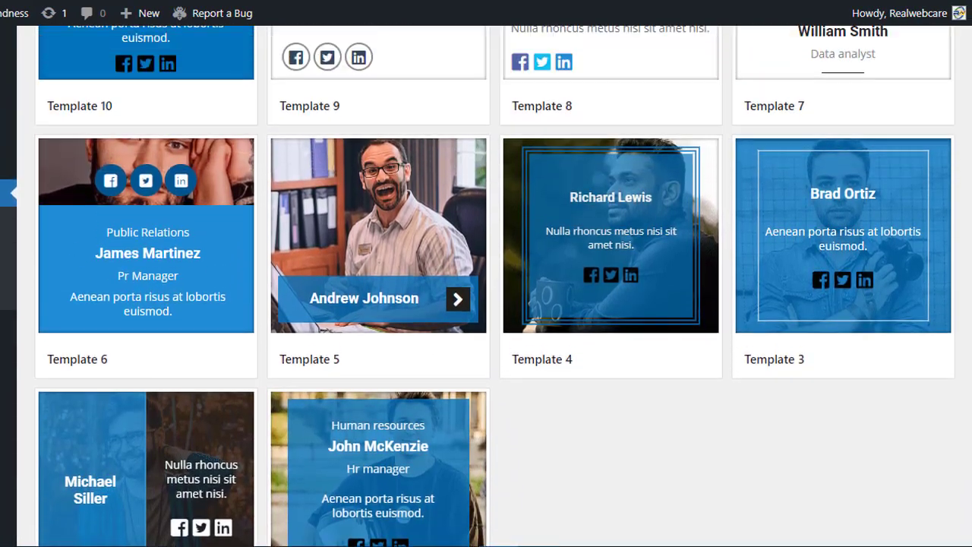
pyautogui.scroll(1, 486, 286)
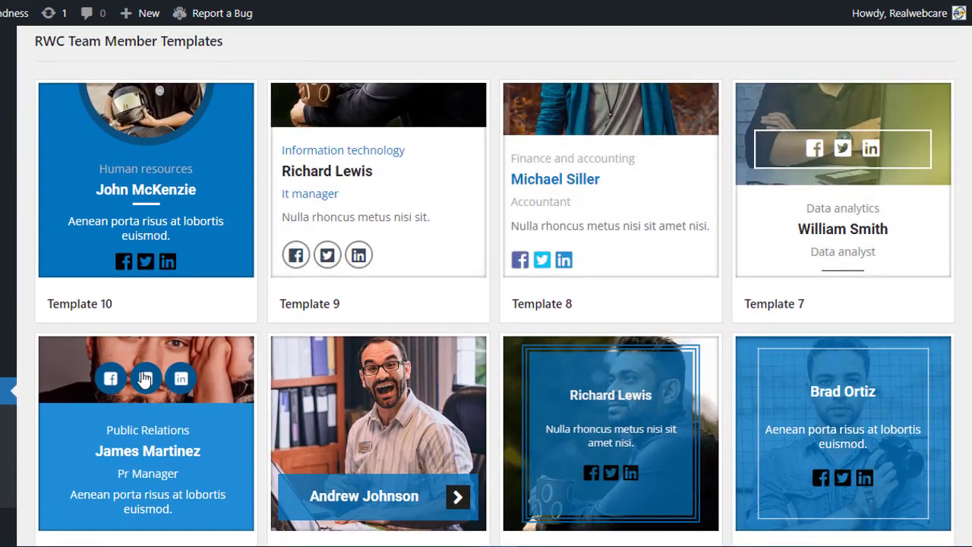
pyautogui.click(162, 189)
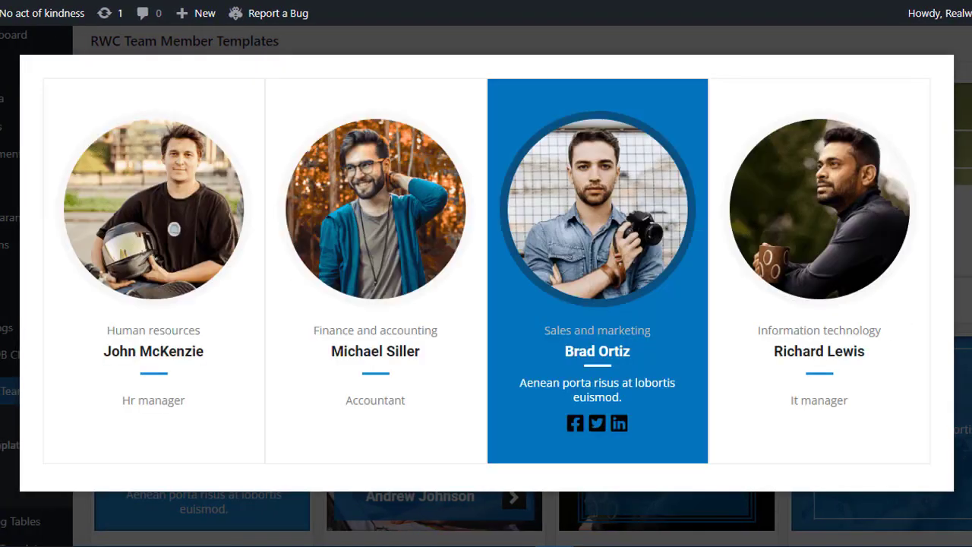
pyautogui.press('Escape')
pyautogui.click(675, 436)
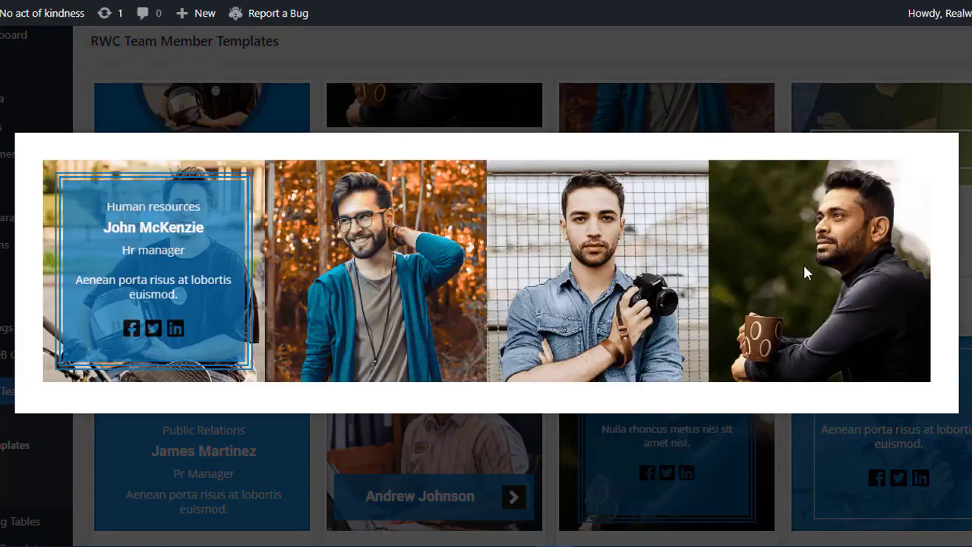
pyautogui.press('Escape')
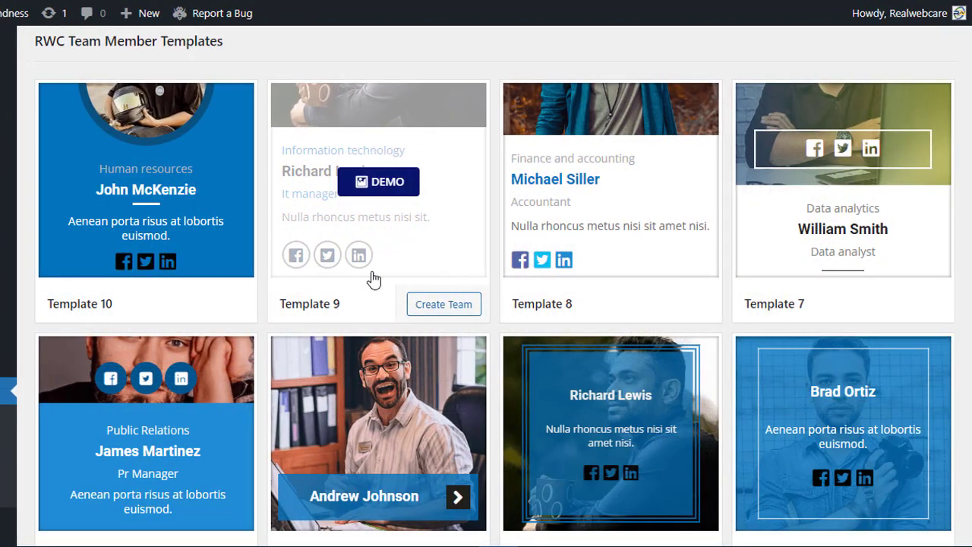
pyautogui.click(446, 304)
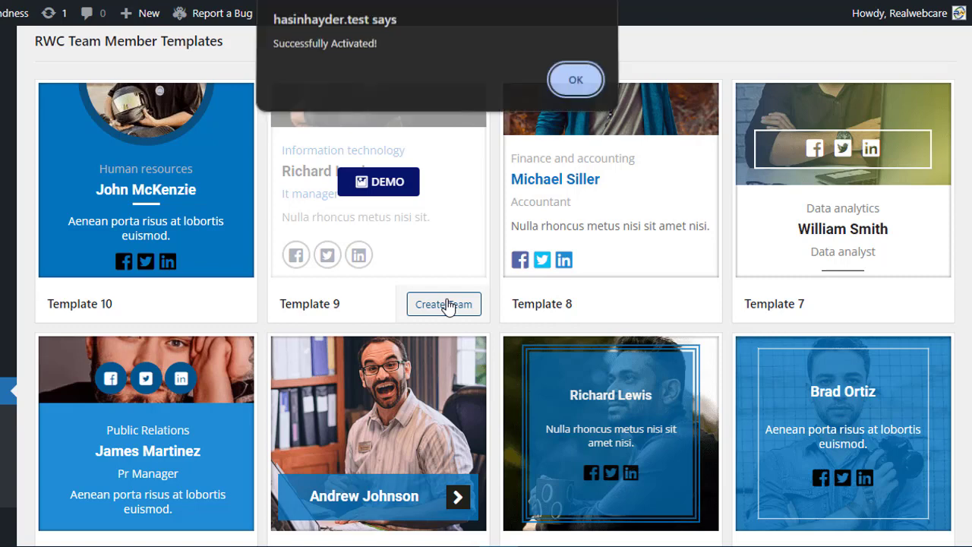
pyautogui.click(574, 82)
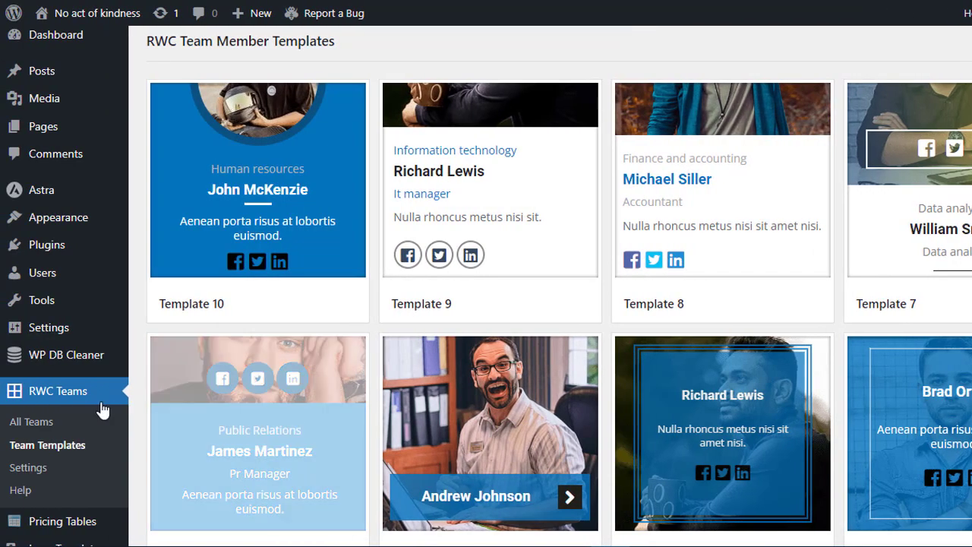
pyautogui.click(15, 390)
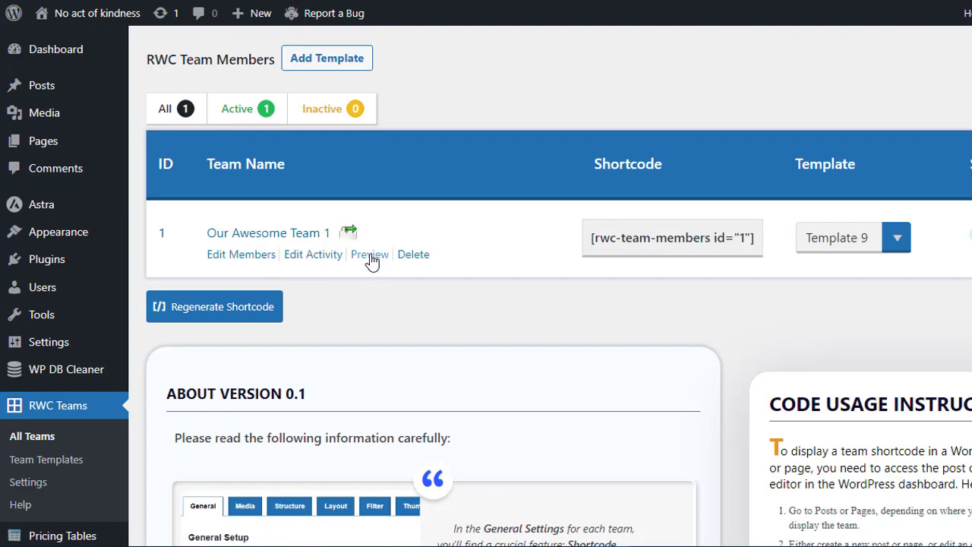
pyautogui.click(370, 258)
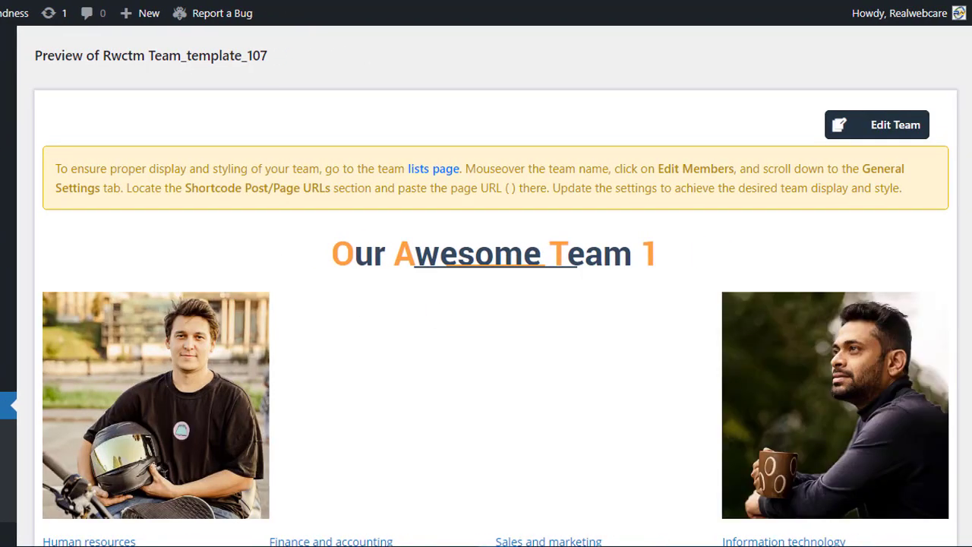
pyautogui.scroll(-6, 486, 304)
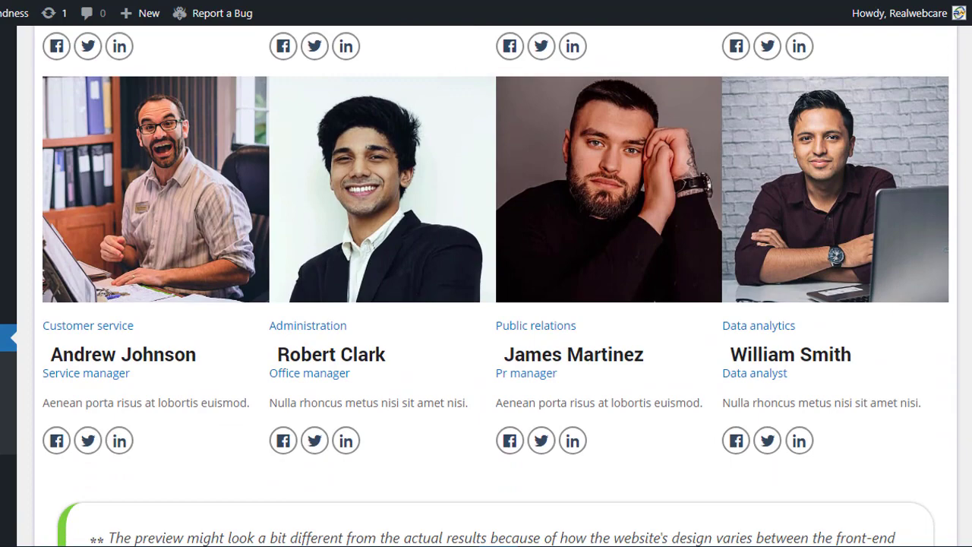
pyautogui.scroll(6, 694, 159)
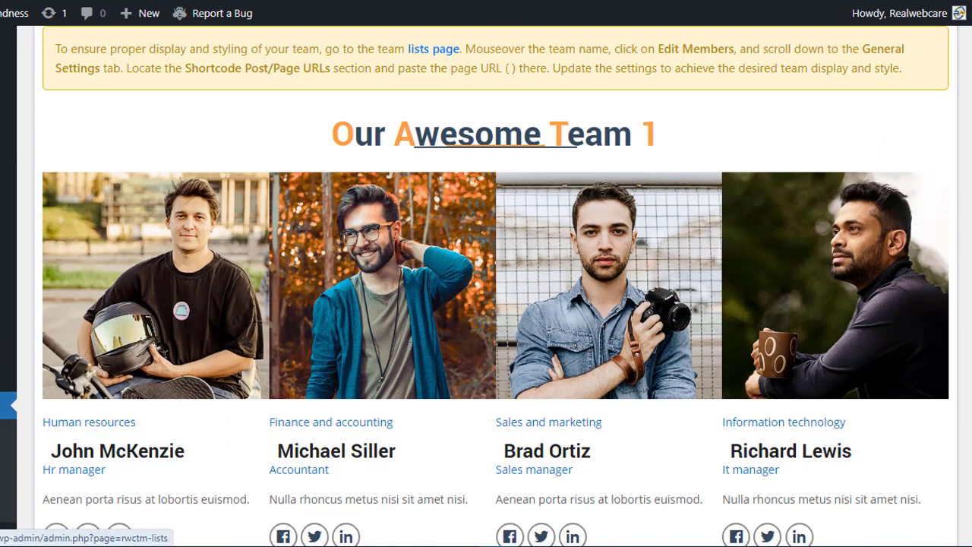
pyautogui.click(495, 135)
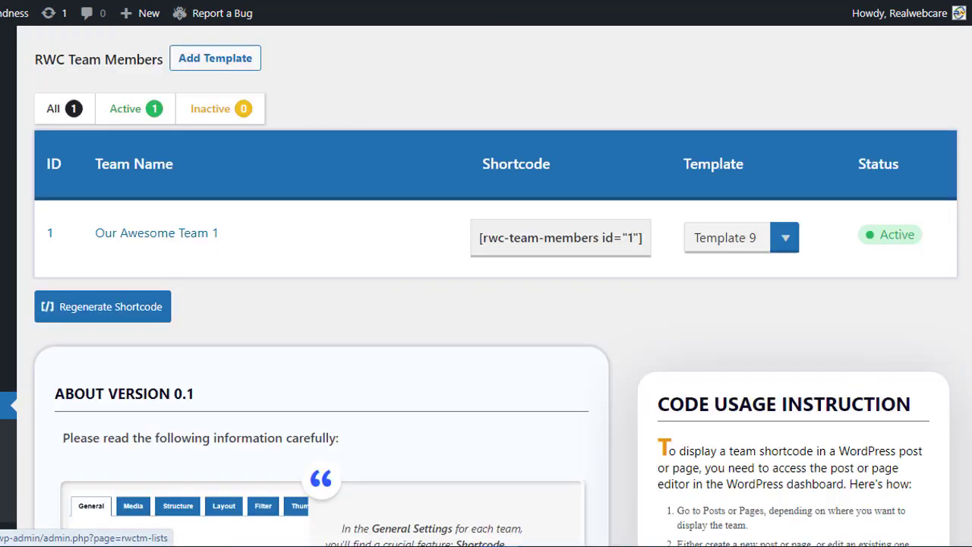
# Copy the [rwc-team-members id="1"] shortcode into a new page titled 'Team' and publish it.
pyautogui.click(555, 242)
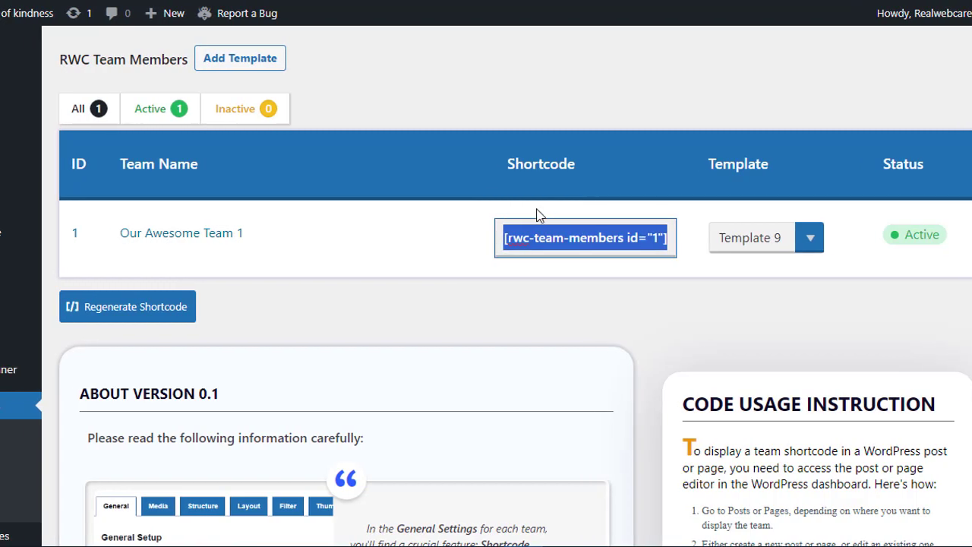
pyautogui.moveTo(44, 137)
pyautogui.click(173, 166)
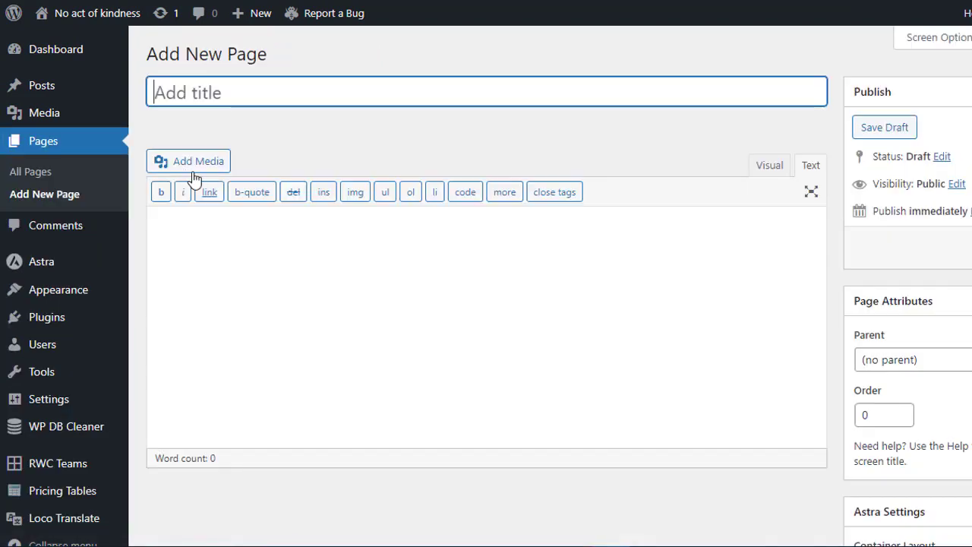
pyautogui.write('Team')
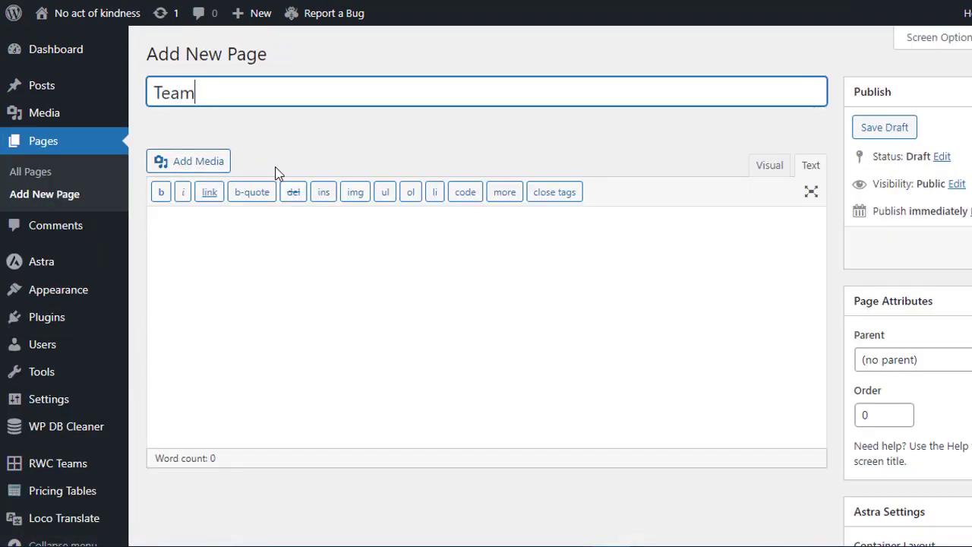
pyautogui.press('Tab')
pyautogui.hotkey('ctrl', 'v')
pyautogui.click(931, 249)
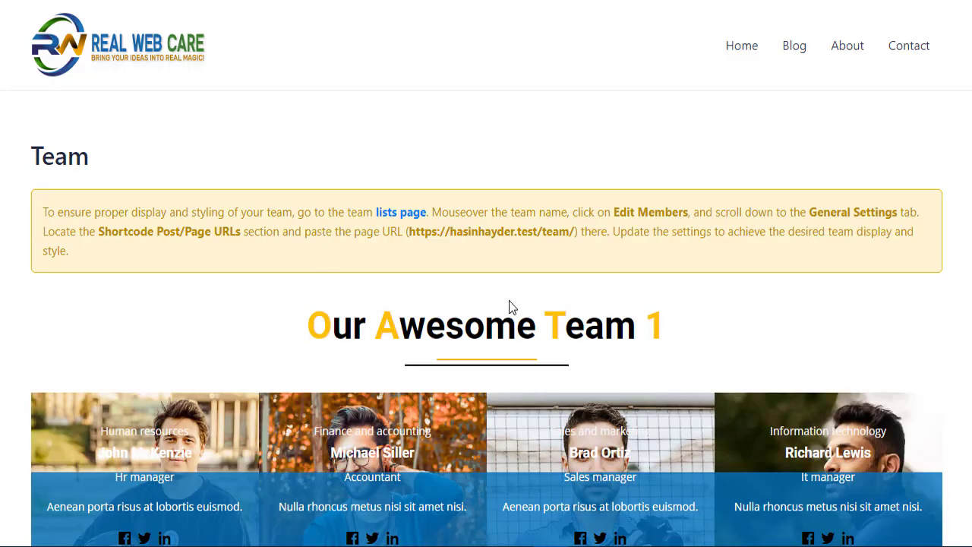
# Scroll the live Team page's member cards and select the page URL shown in the notice.
pyautogui.scroll(-4, 509, 300)
pyautogui.scroll(-3, 509, 308)
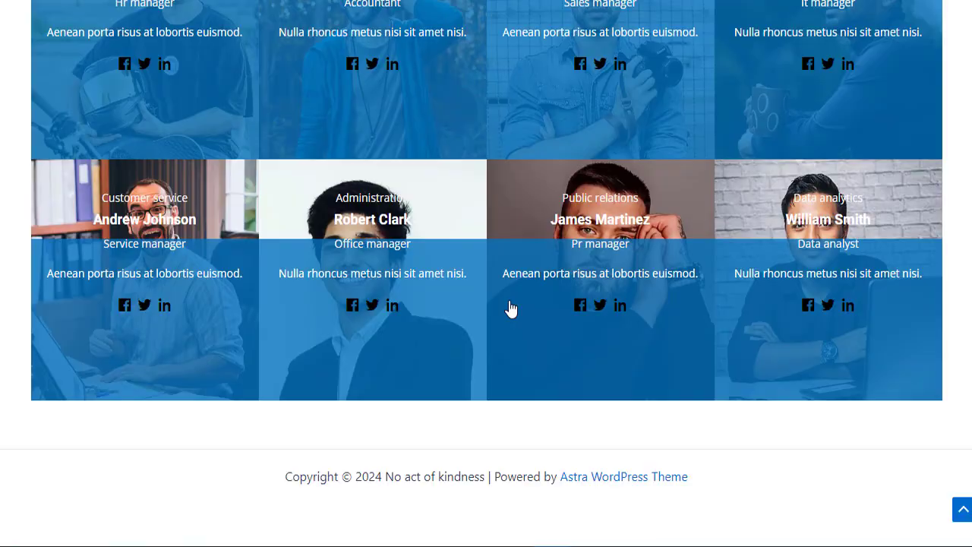
pyautogui.scroll(4, 509, 308)
pyautogui.scroll(3, 510, 307)
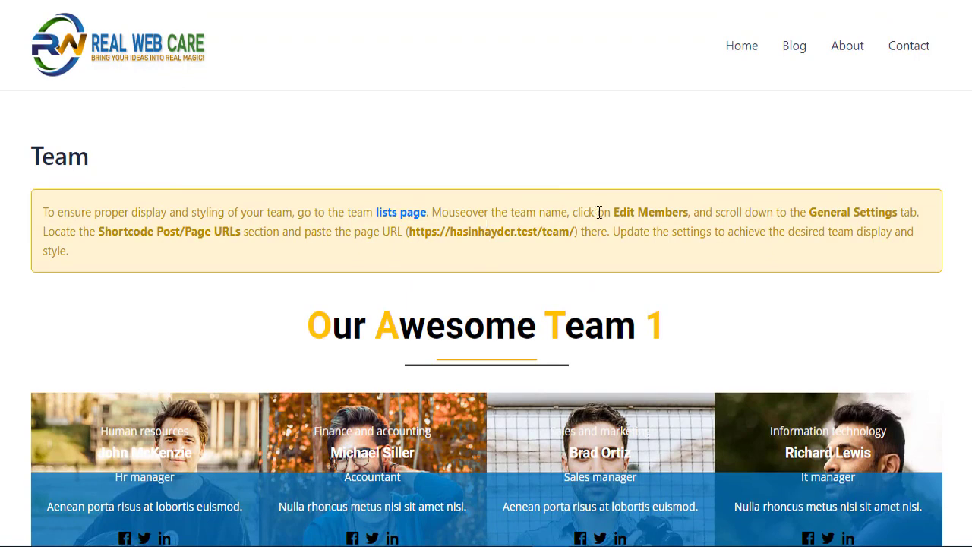
pyautogui.moveTo(410, 231); pyautogui.dragTo(575, 231)
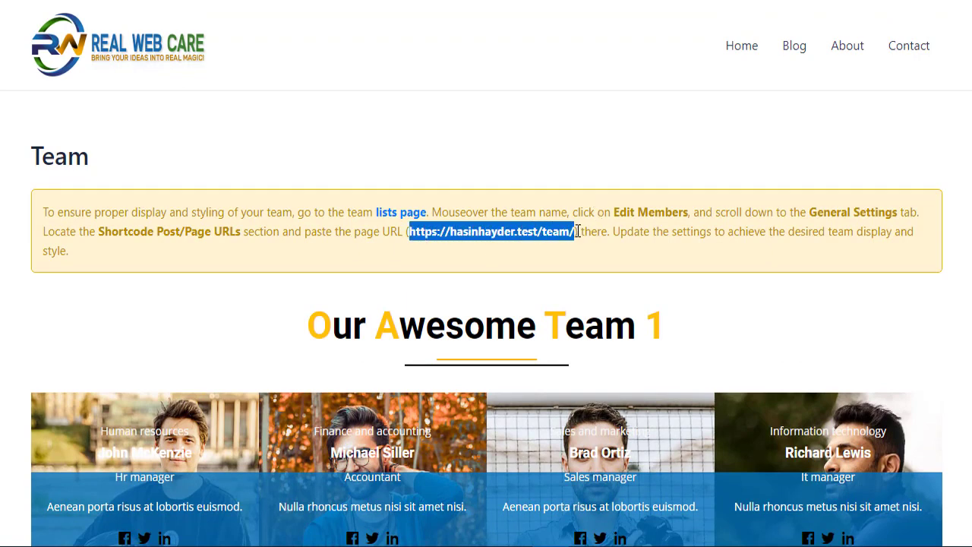
pyautogui.click(404, 214)
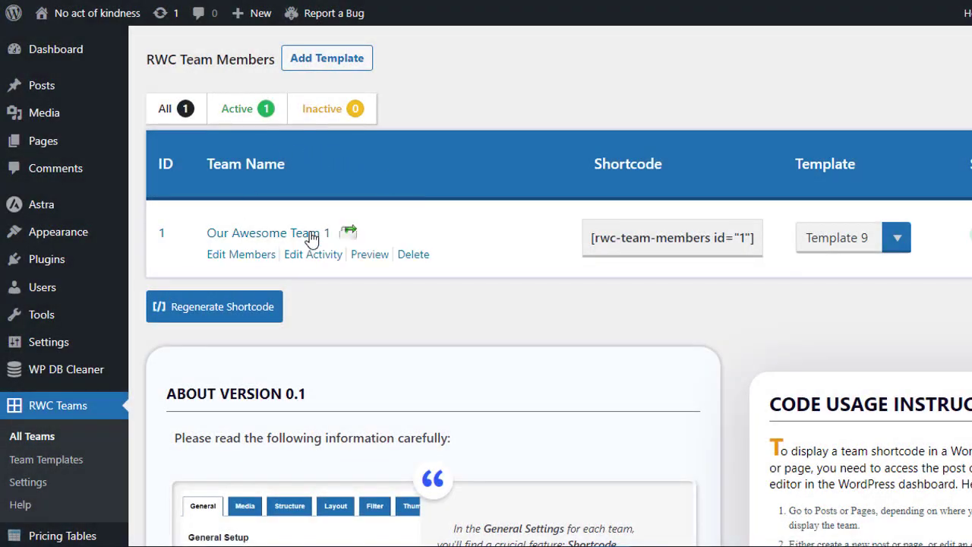
pyautogui.click(244, 255)
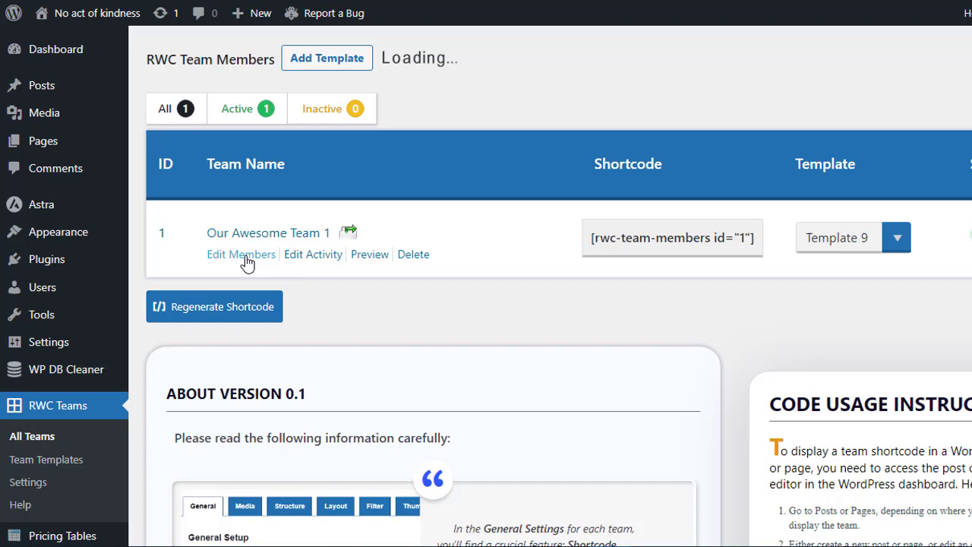
pyautogui.scroll(-7, 557, 286)
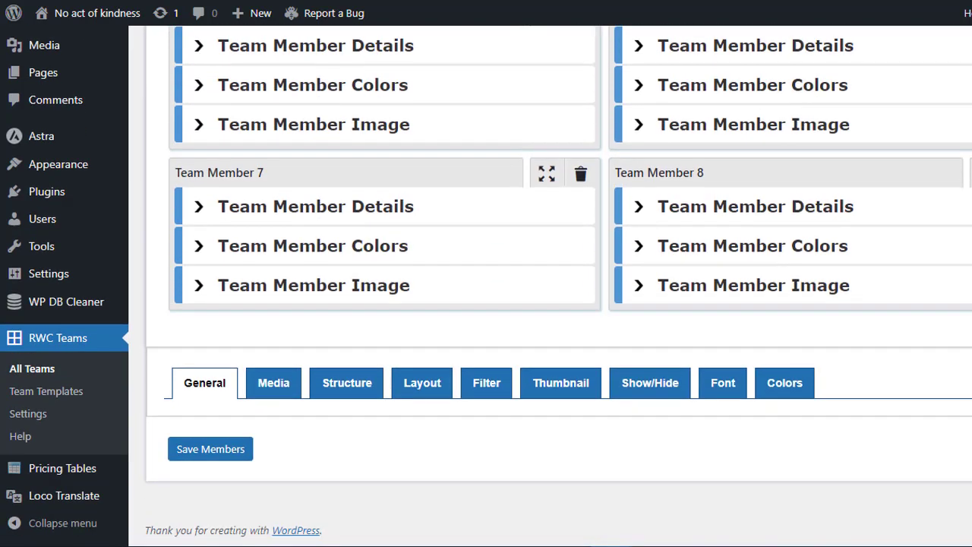
pyautogui.scroll(-3, 546, 394)
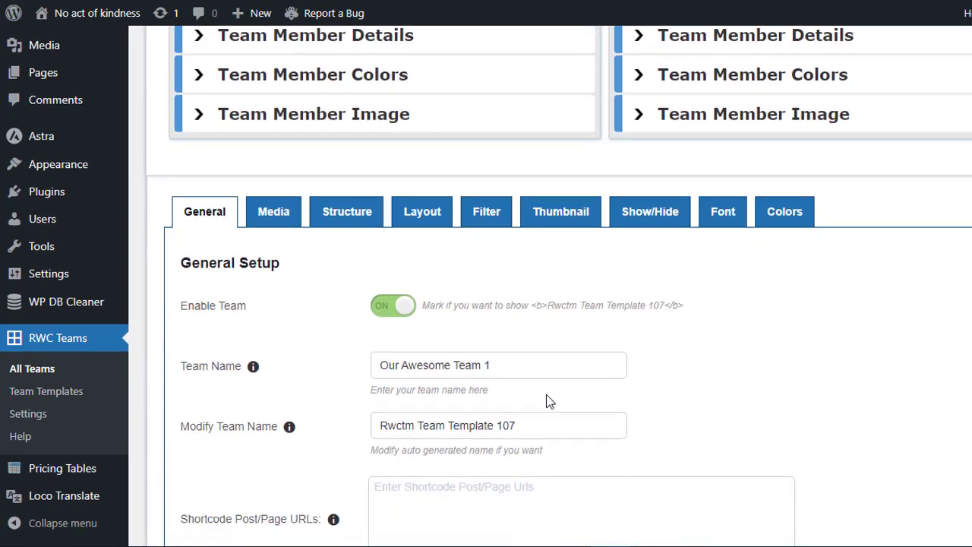
pyautogui.click(467, 444)
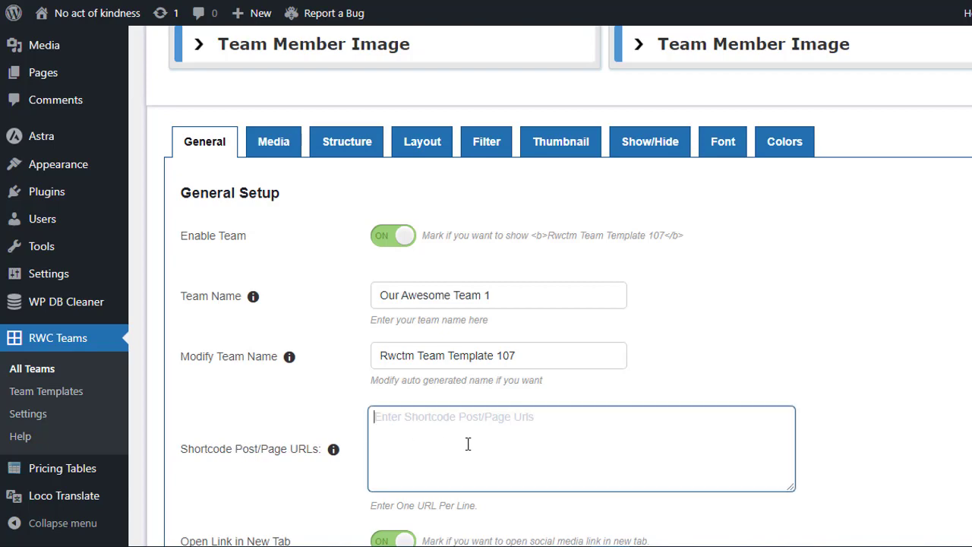
pyautogui.hotkey('ctrl', 'v')
pyautogui.scroll(-2, 889, 393)
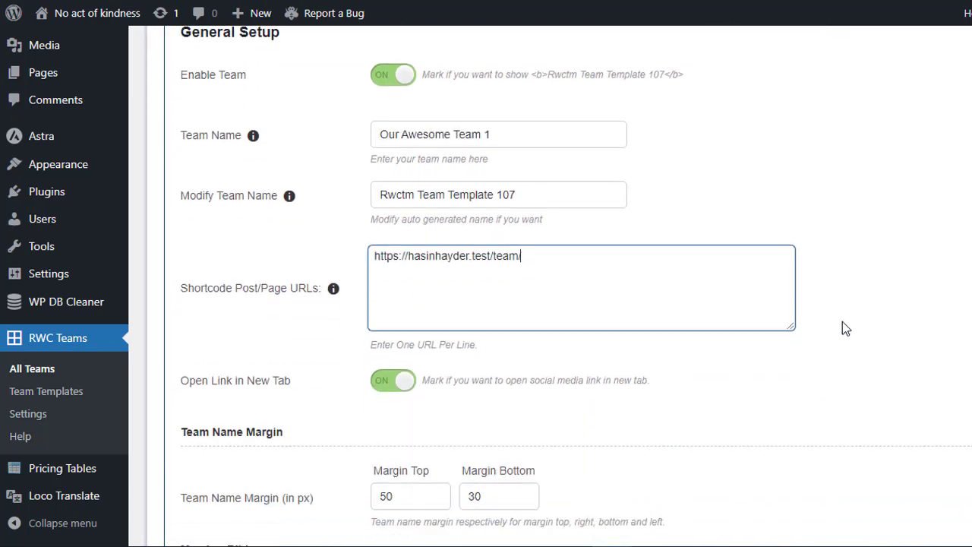
pyautogui.scroll(-3, 558, 304)
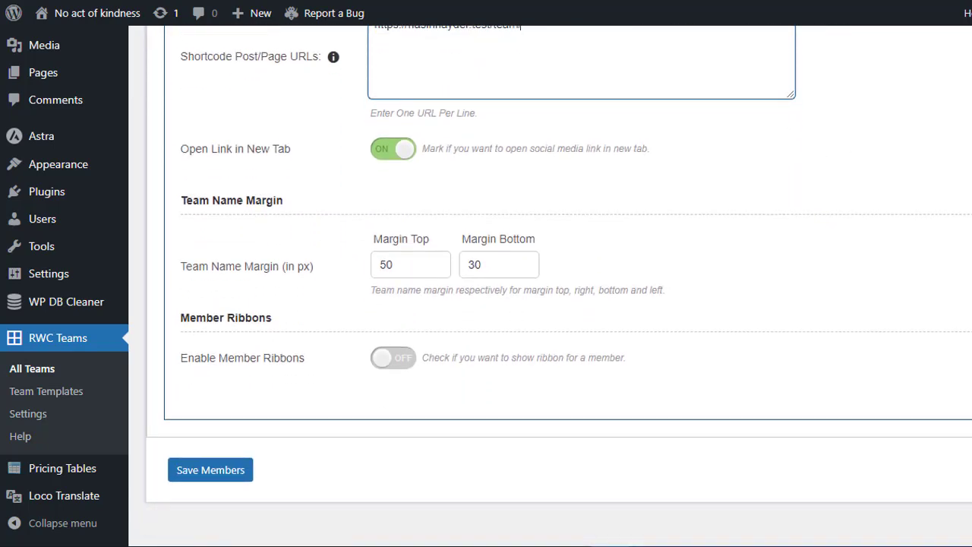
pyautogui.scroll(1, 558, 304)
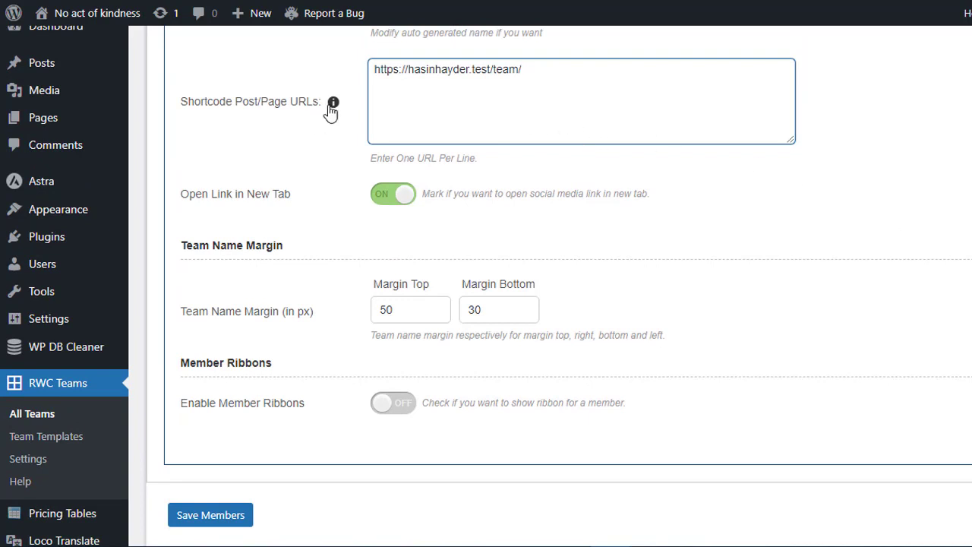
pyautogui.moveTo(332, 108)
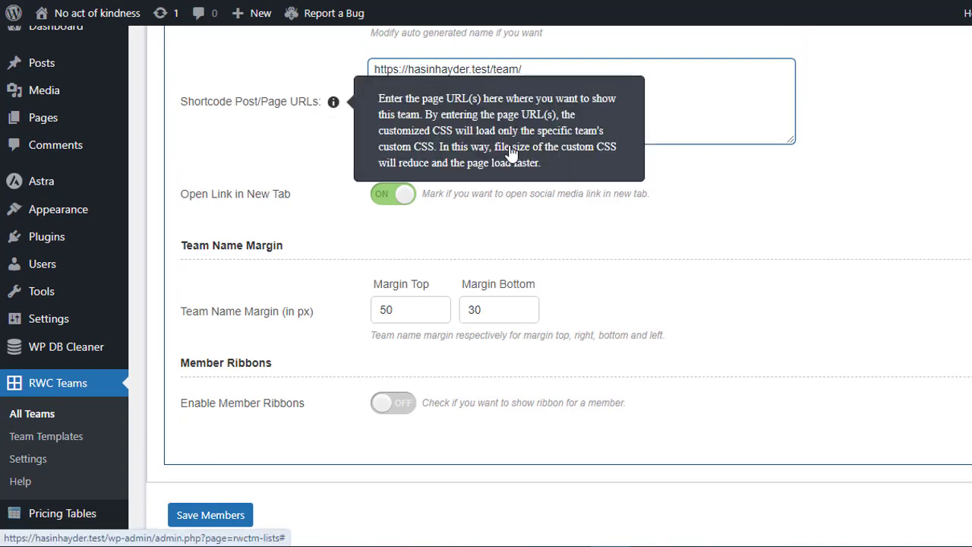
pyautogui.click(210, 517)
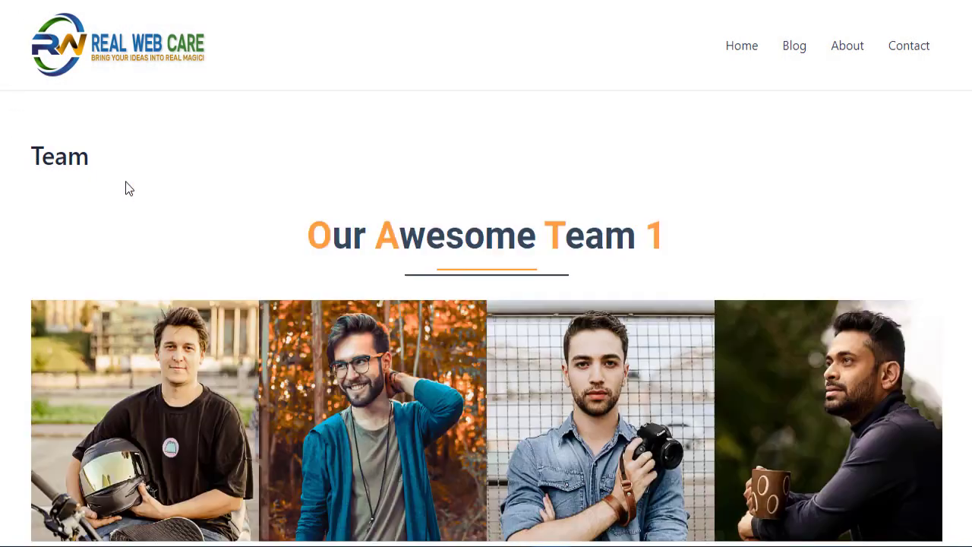
# Scroll through the reloaded Team page to check the member cards appear without the setup notice.
pyautogui.scroll(-3, 516, 278)
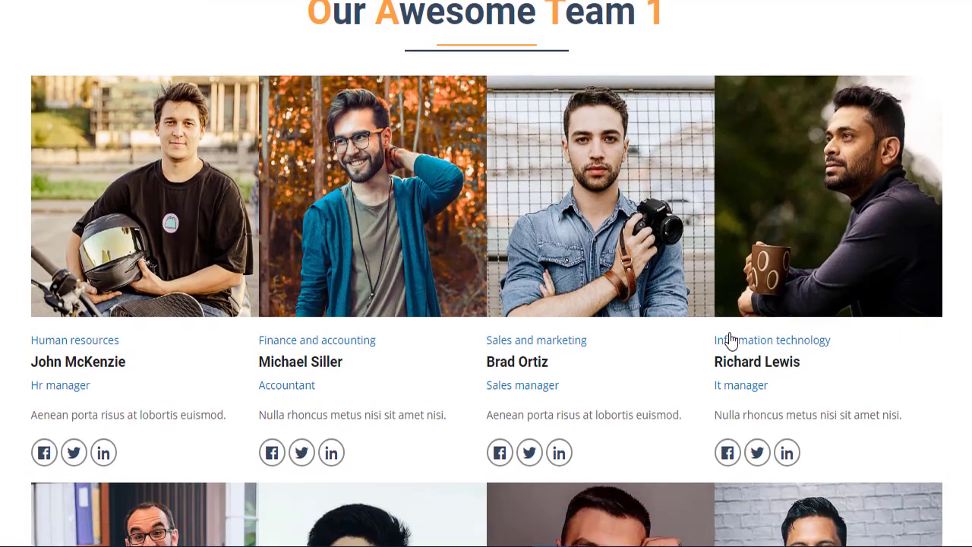
pyautogui.scroll(-5, 729, 340)
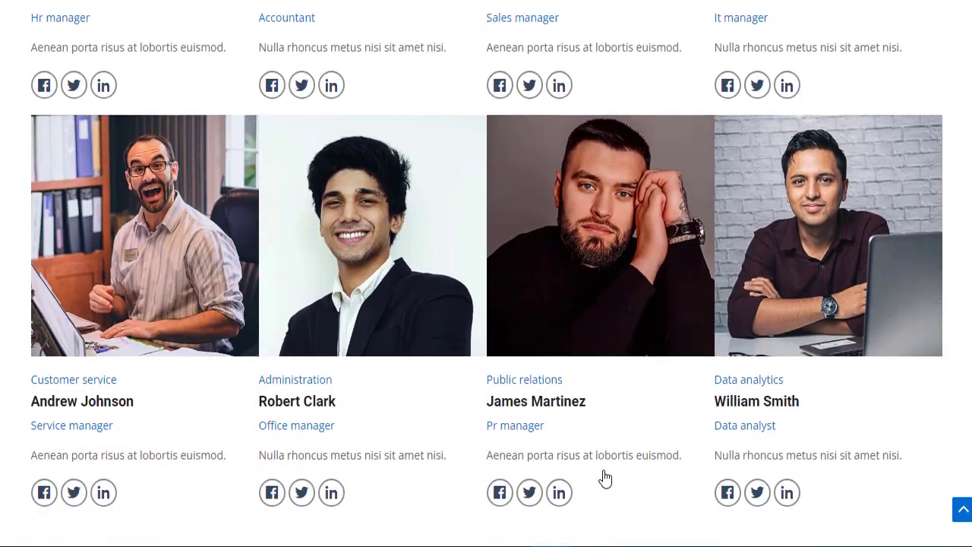
pyautogui.scroll(-1, 605, 476)
pyautogui.scroll(2, 606, 477)
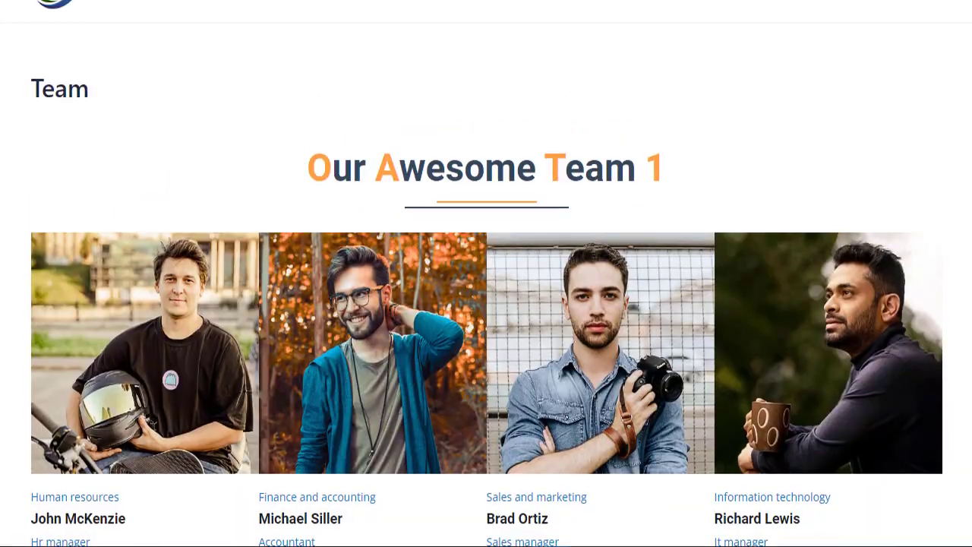
pyautogui.scroll(-2, 486, 304)
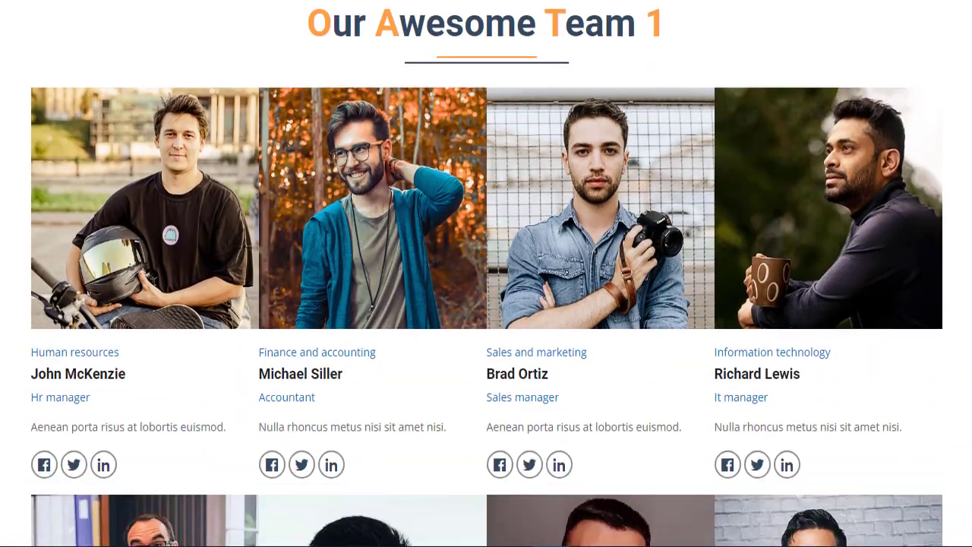
pyautogui.scroll(-1, 486, 304)
pyautogui.scroll(2, 485, 304)
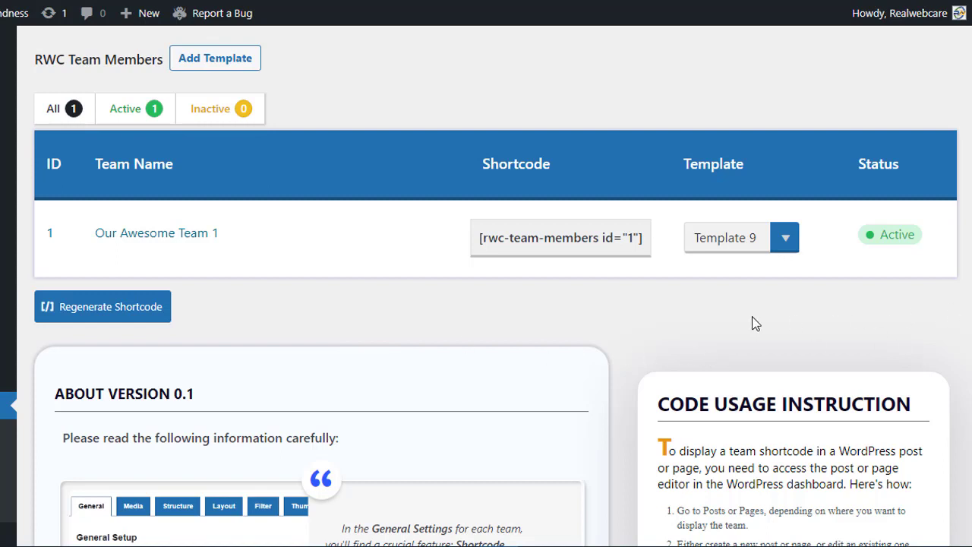
# Duplicate Our Awesome Team 1 into Our Awesome Team 2 and dismiss the copied message.
pyautogui.moveTo(191, 252)
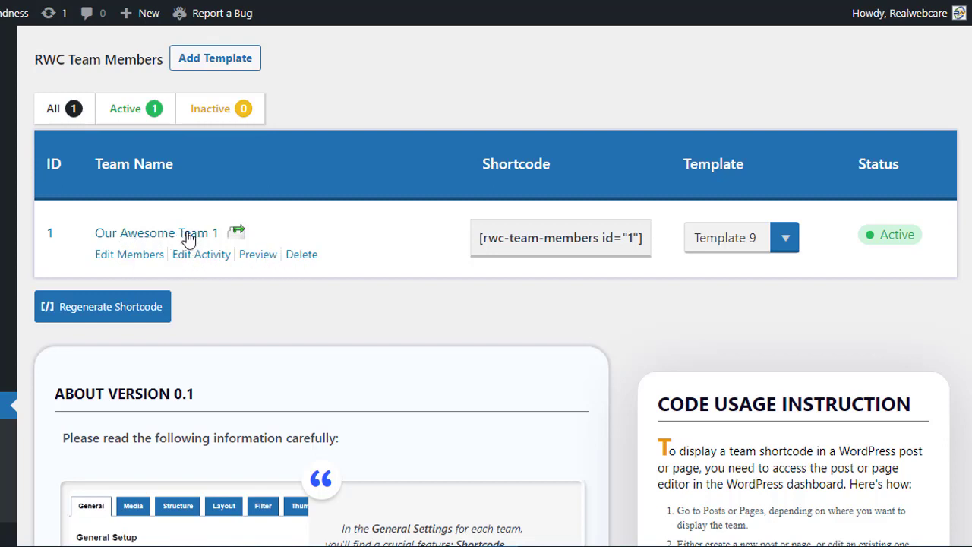
pyautogui.click(239, 236)
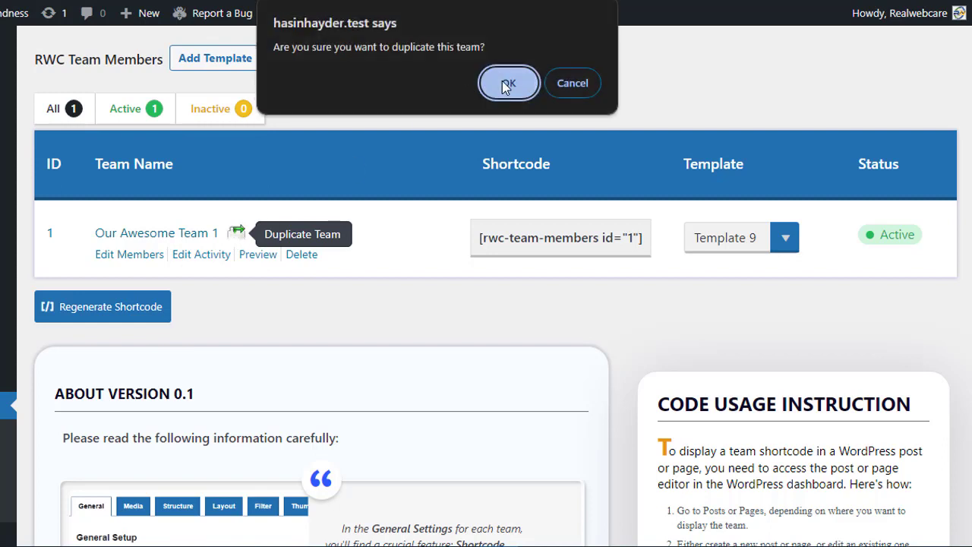
pyautogui.click(504, 82)
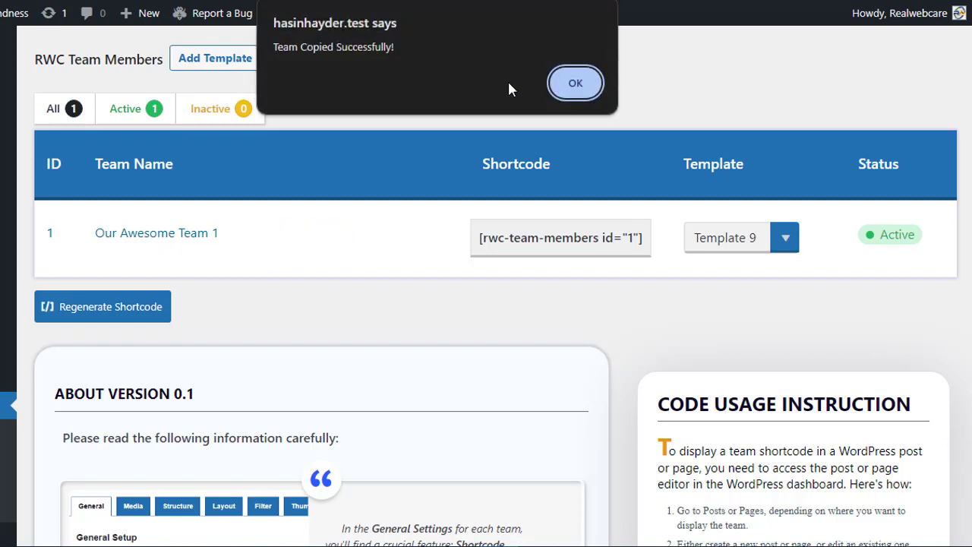
pyautogui.click(582, 84)
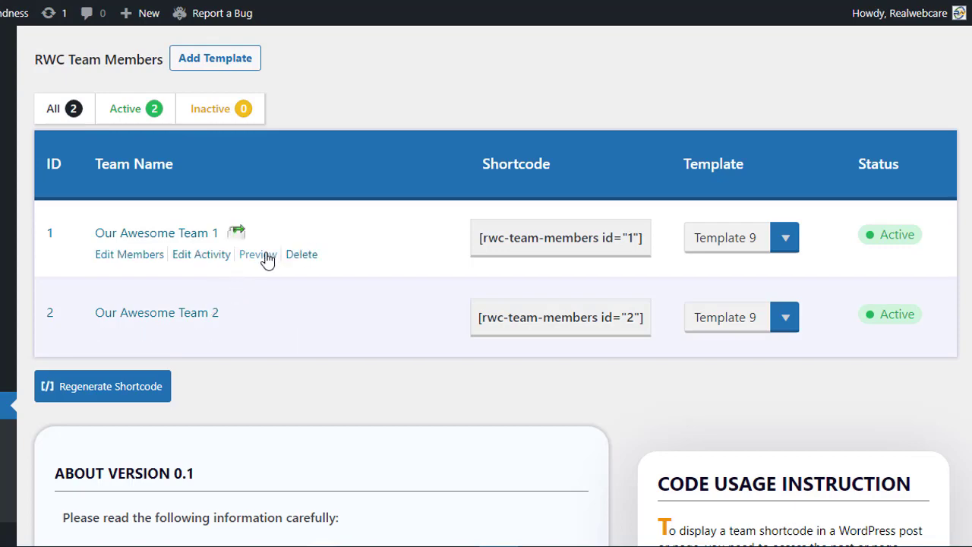
pyautogui.click(266, 258)
pyautogui.scroll(-8, 707, 292)
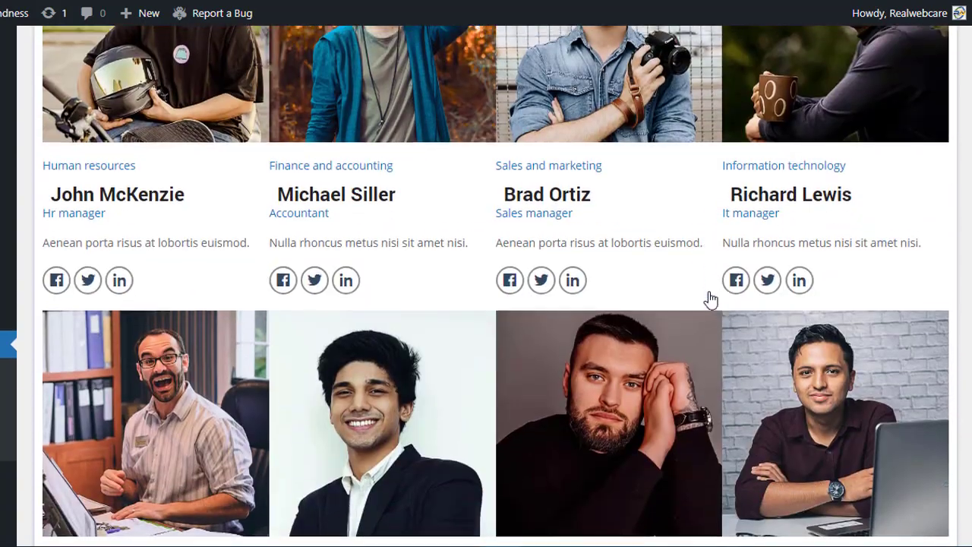
pyautogui.scroll(4, 714, 306)
pyautogui.scroll(-6, 713, 305)
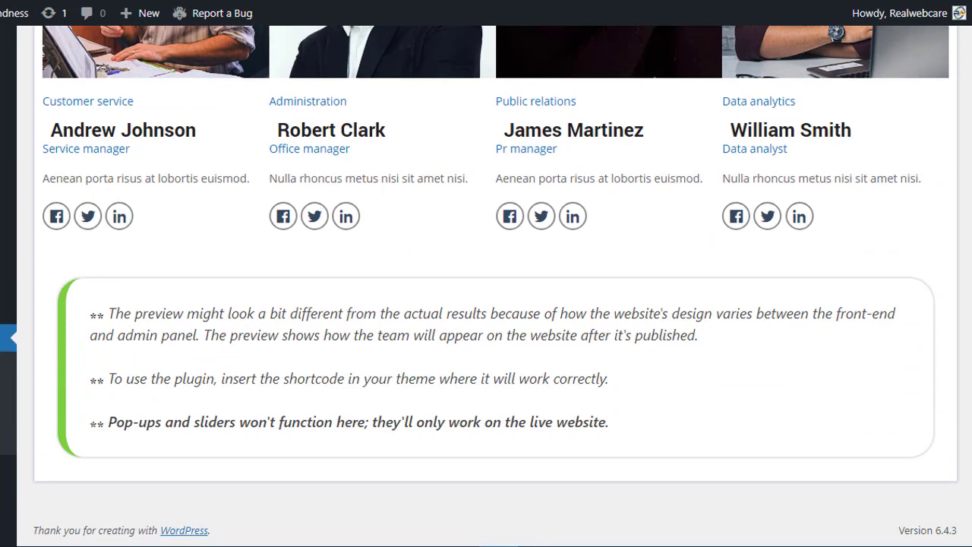
pyautogui.click(8, 365)
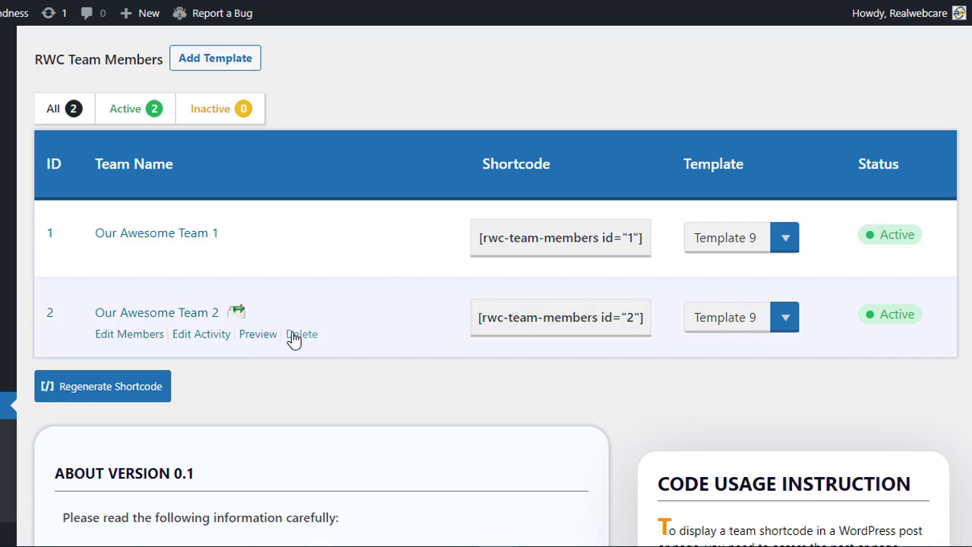
# Delete Our Awesome Team 2 and confirm the deletion.
pyautogui.click(298, 334)
pyautogui.click(508, 85)
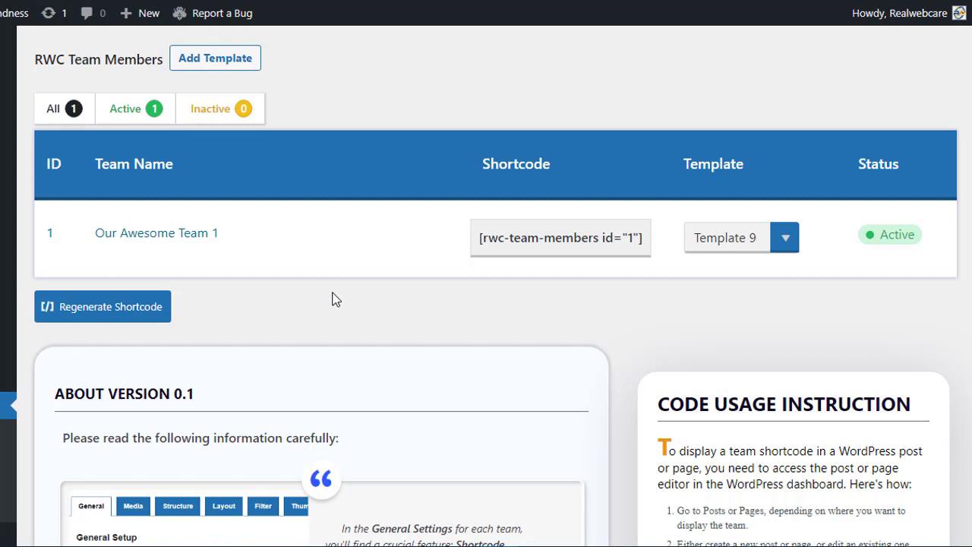
pyautogui.moveTo(263, 235)
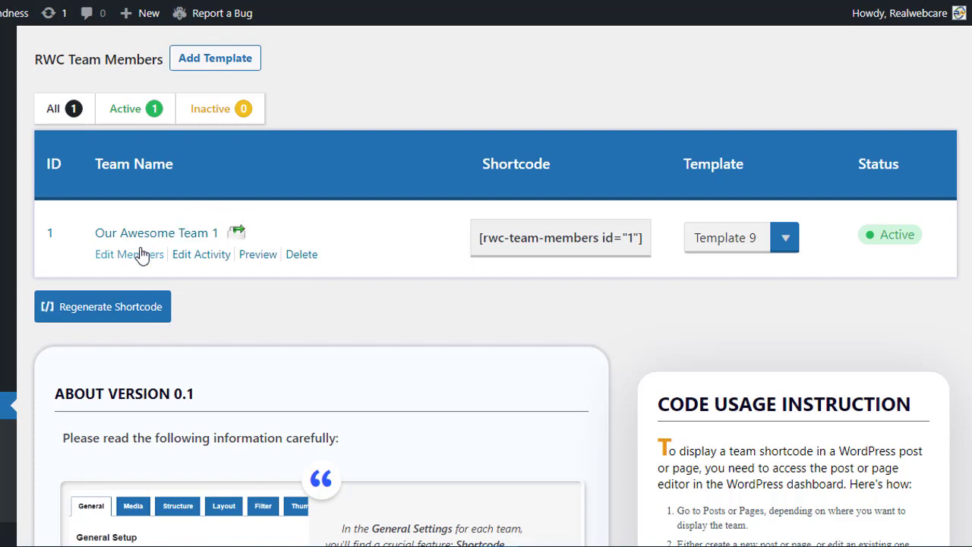
# Add a 'Research & Development' activity with type Sector to the team's activity list.
pyautogui.click(191, 256)
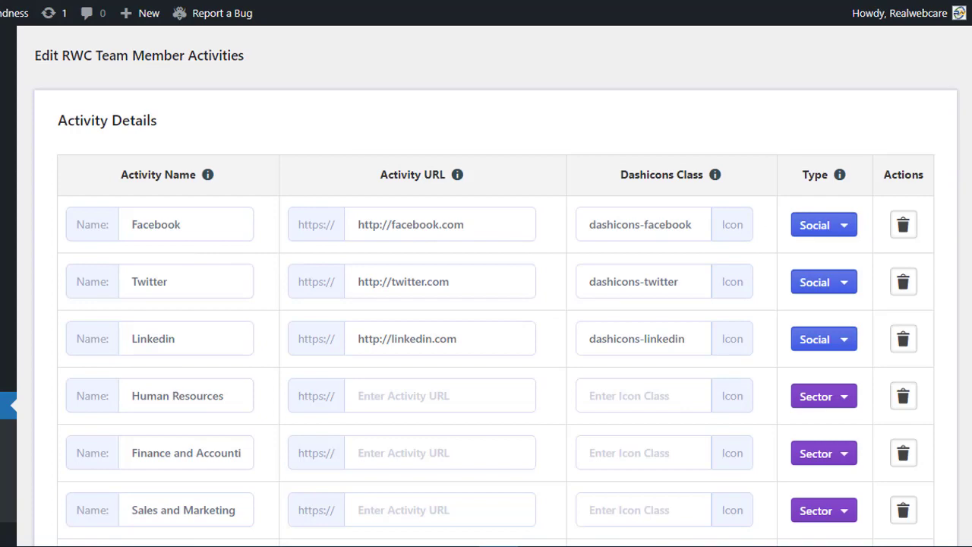
pyautogui.scroll(-2, 97, 269)
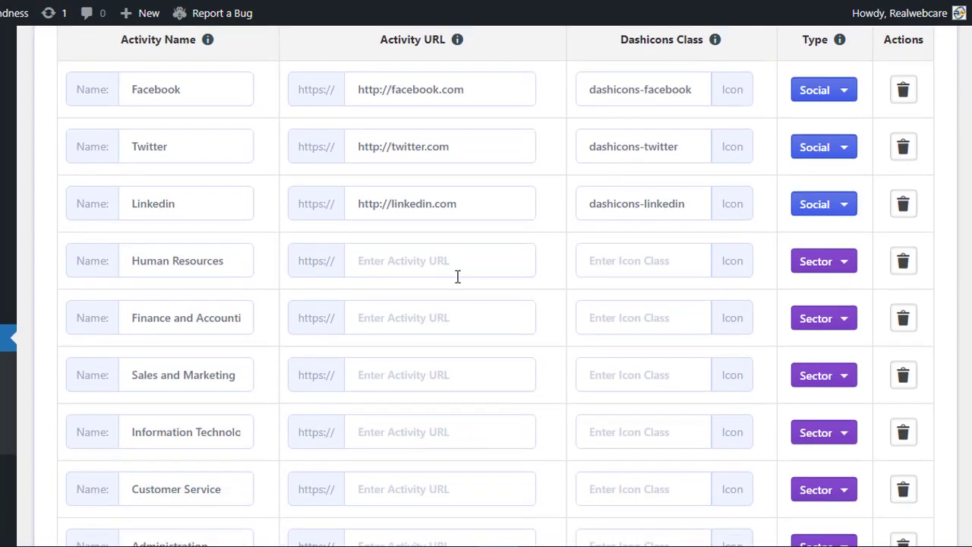
pyautogui.scroll(-6, 458, 277)
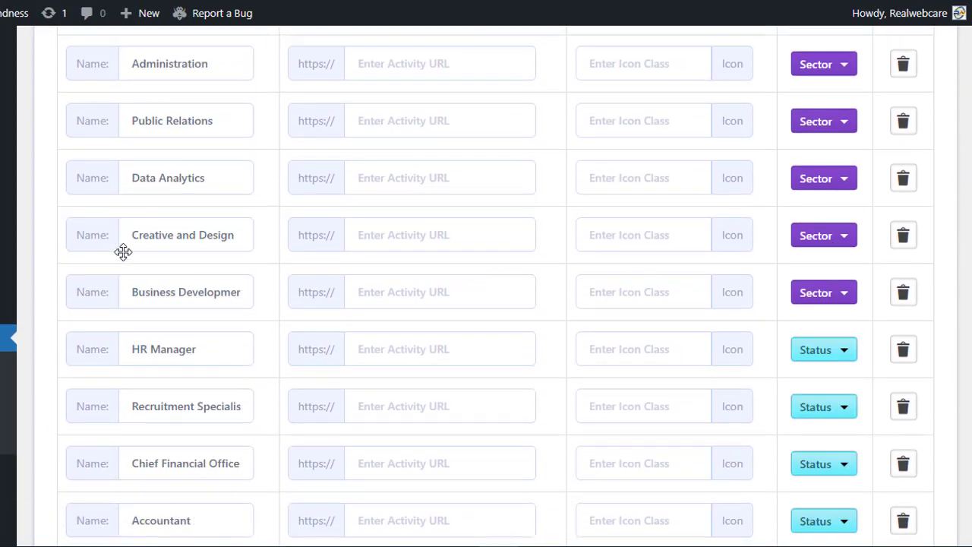
pyautogui.scroll(-6, 171, 349)
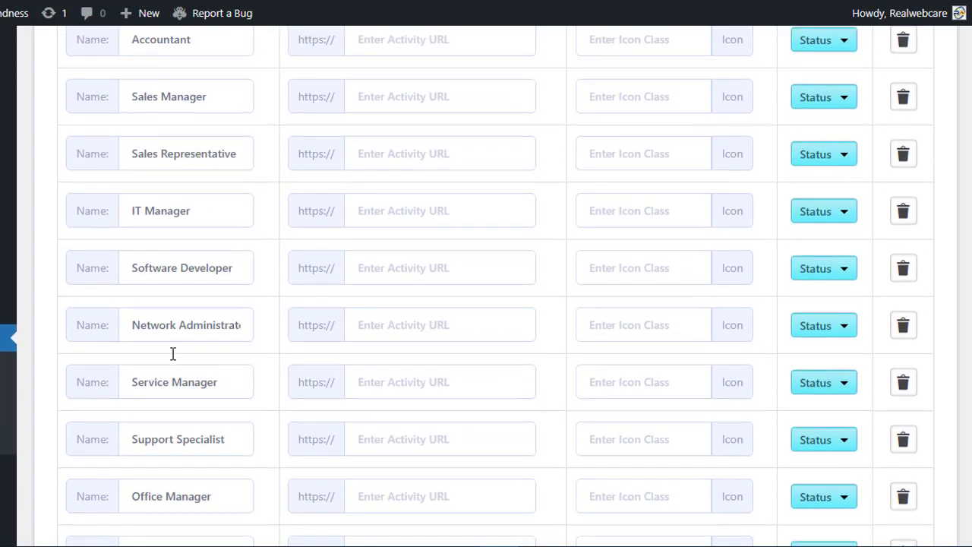
pyautogui.scroll(-1, 173, 353)
pyautogui.scroll(-6, 495, 286)
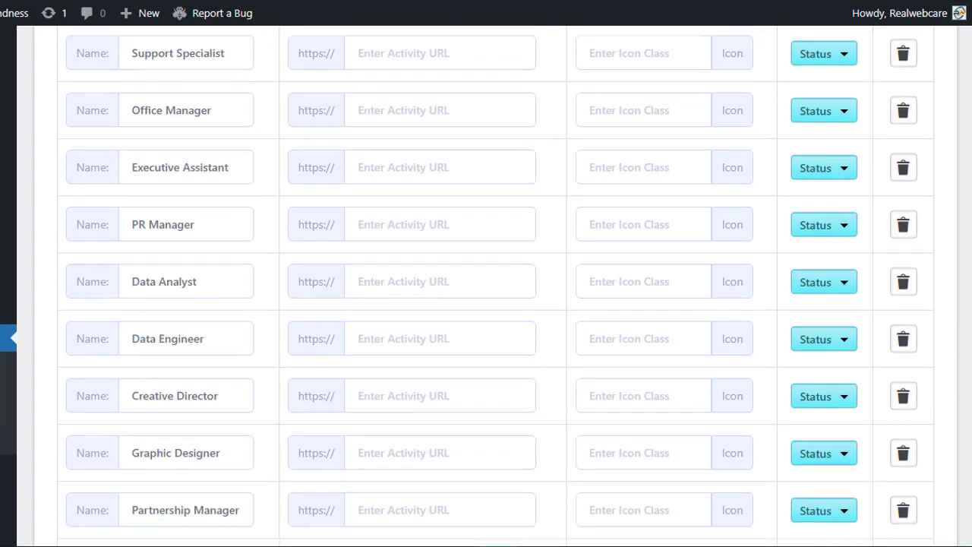
pyautogui.click(81, 419)
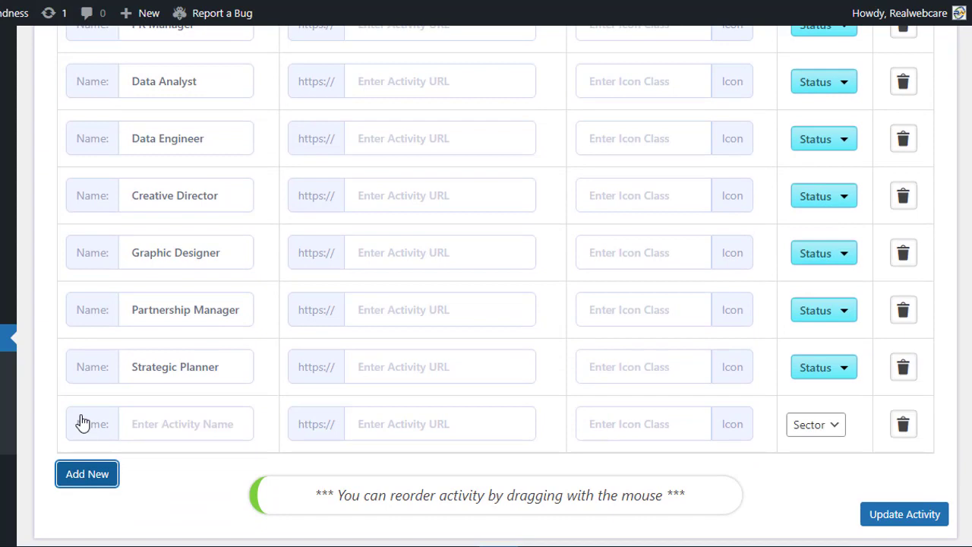
pyautogui.click(167, 423)
pyautogui.click(274, 466)
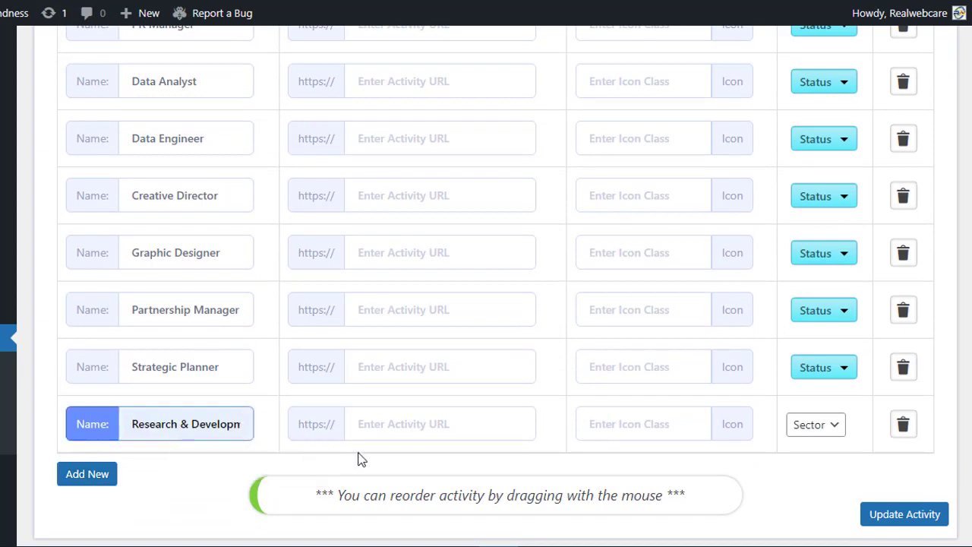
pyautogui.click(799, 433)
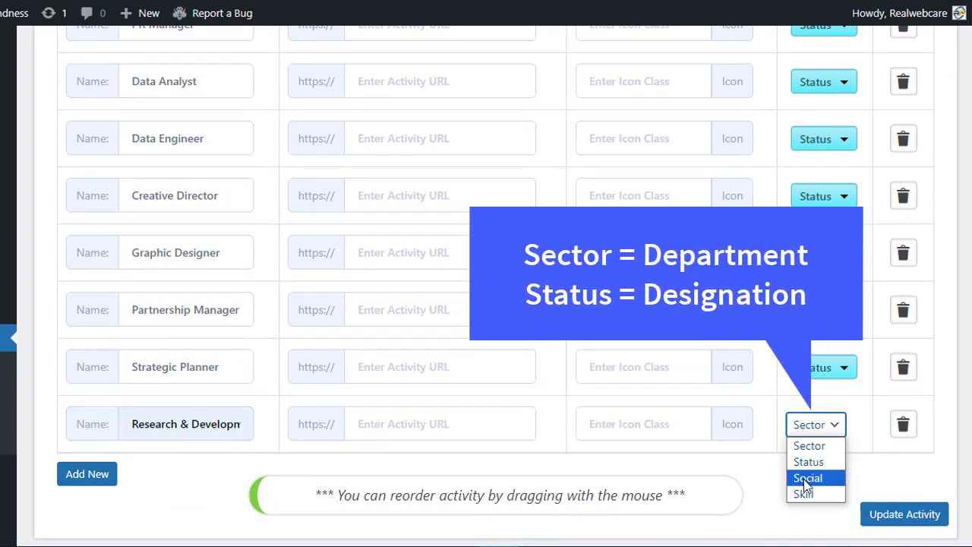
pyautogui.click(806, 447)
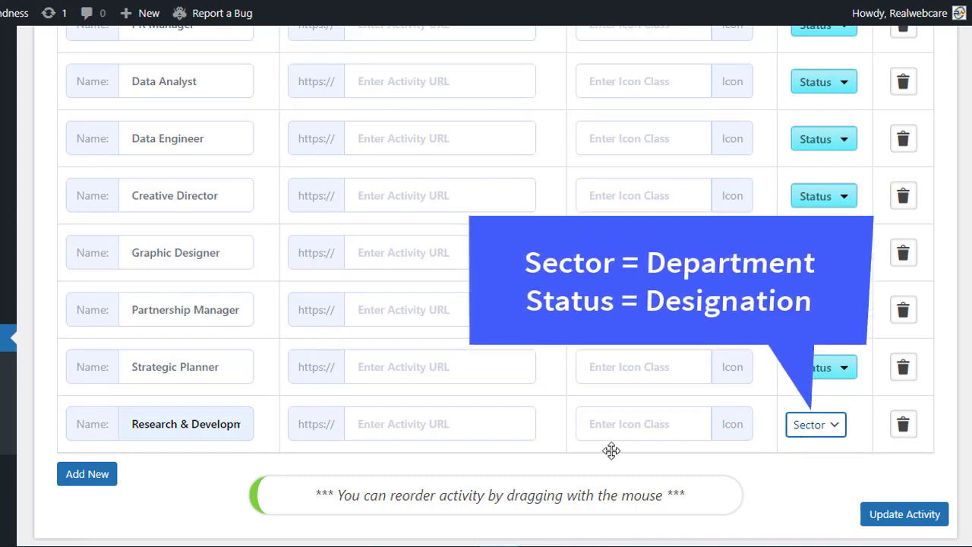
# Add a 'Network Engineer' activity with type Status.
pyautogui.click(94, 475)
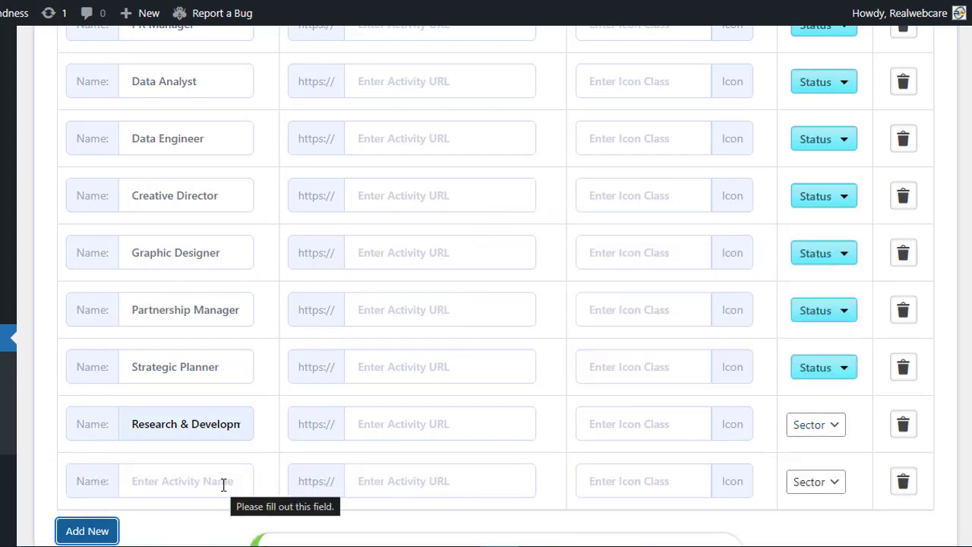
pyautogui.click(223, 485)
pyautogui.write('Network Engineer')
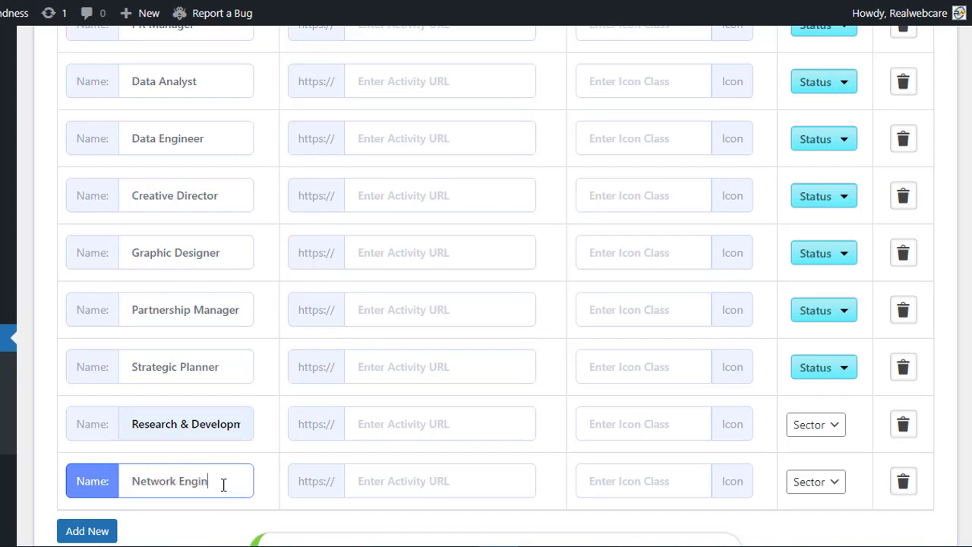
pyautogui.click(813, 482)
pyautogui.click(817, 430)
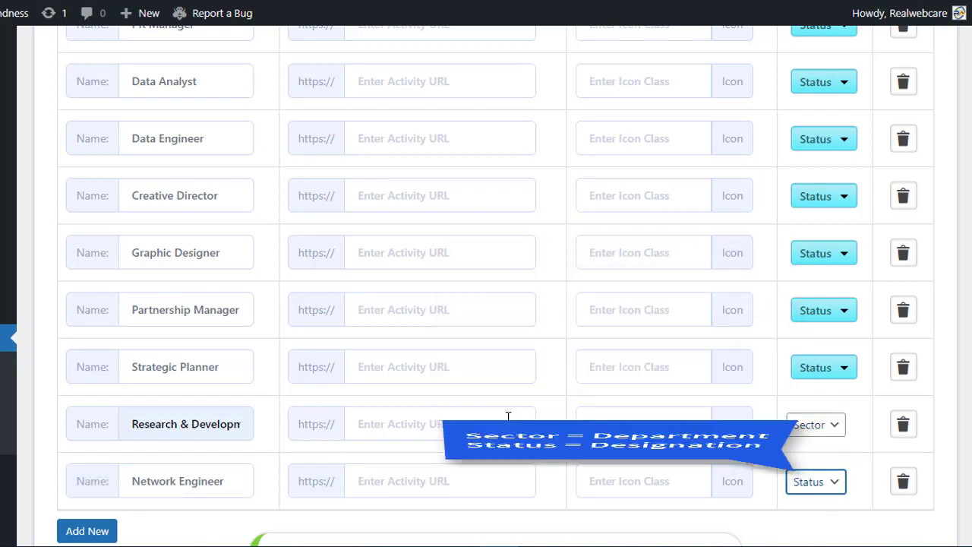
pyautogui.scroll(-2, 508, 417)
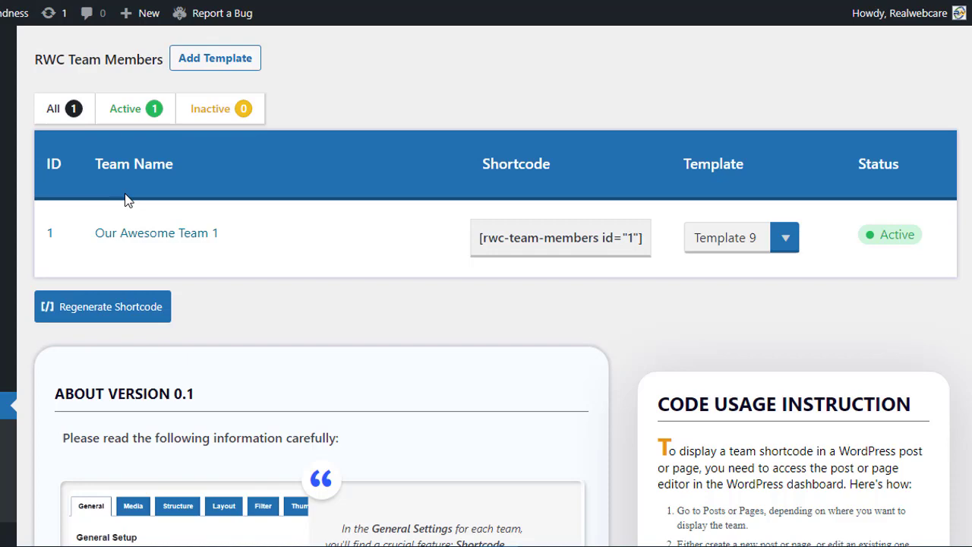
# Set Team Member 1's photo to the man with a helmet and Team Member 2's to the man in a teal jacket.
pyautogui.click(125, 256)
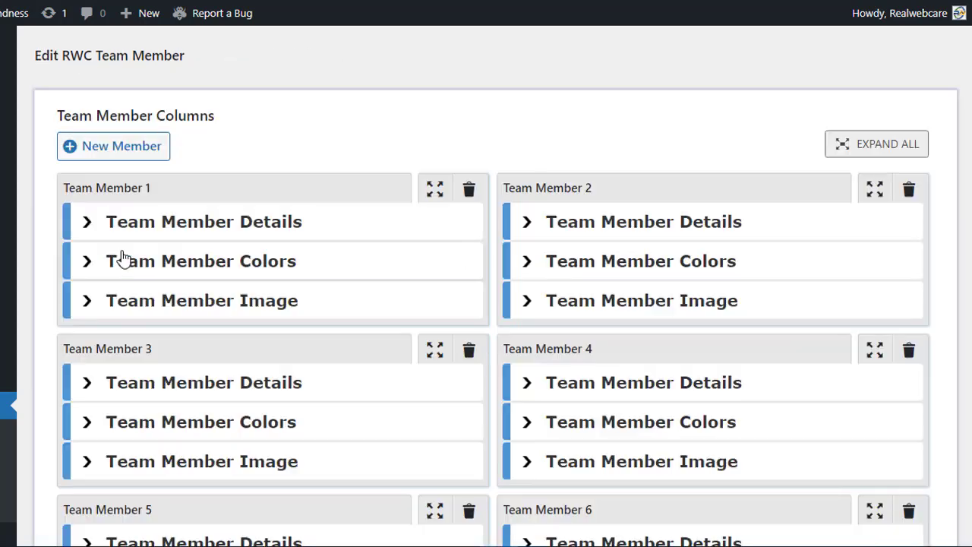
pyautogui.scroll(-2, 726, 232)
pyautogui.click(569, 215)
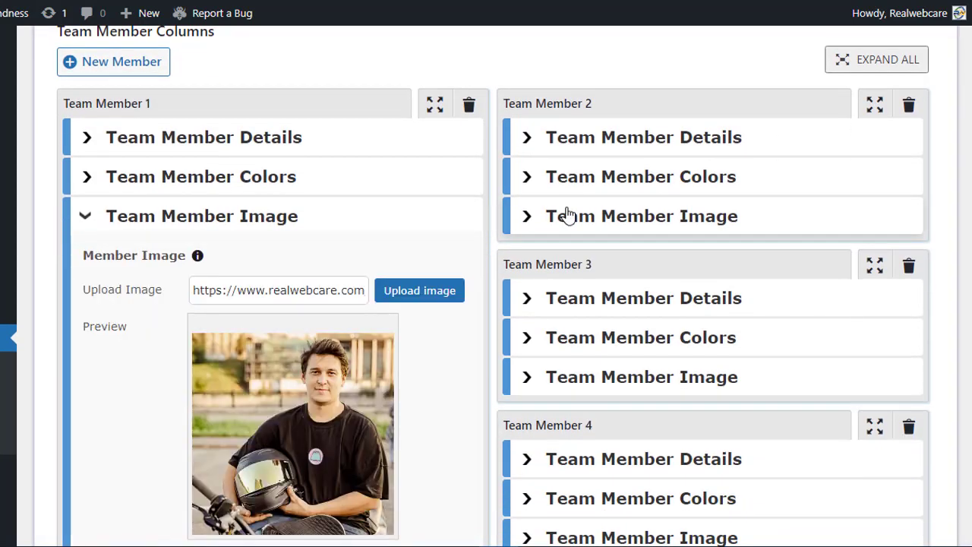
pyautogui.scroll(-2, 432, 302)
pyautogui.click(420, 130)
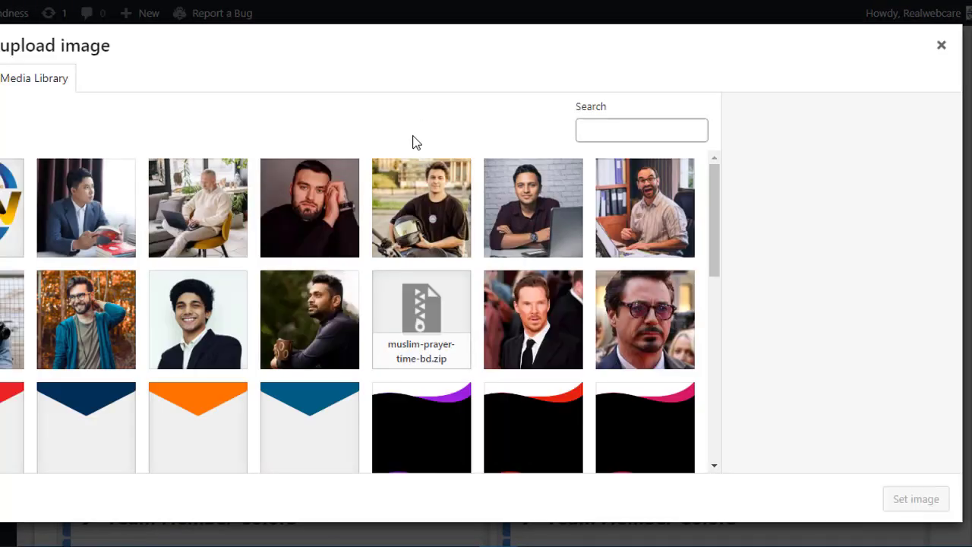
pyautogui.click(443, 205)
pyautogui.click(901, 501)
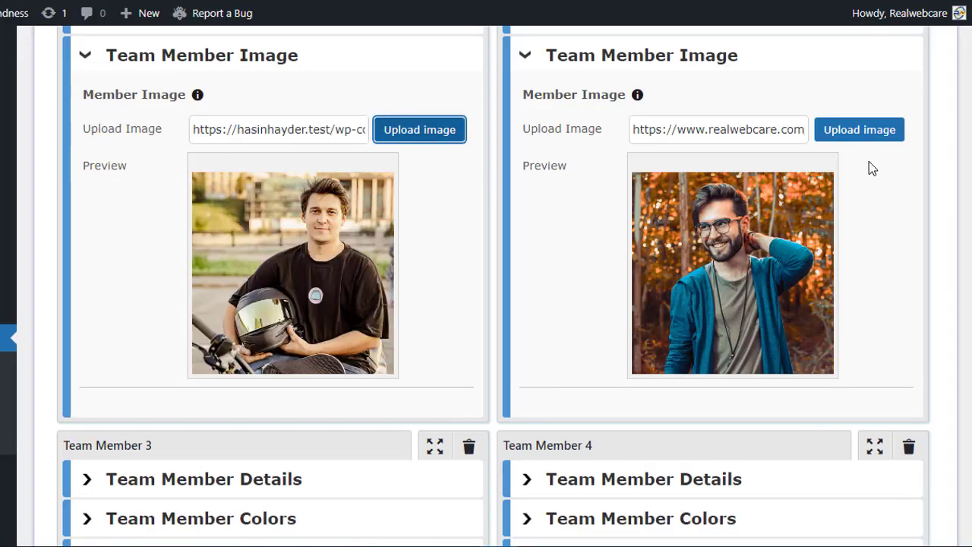
pyautogui.click(859, 129)
pyautogui.click(114, 318)
pyautogui.click(914, 499)
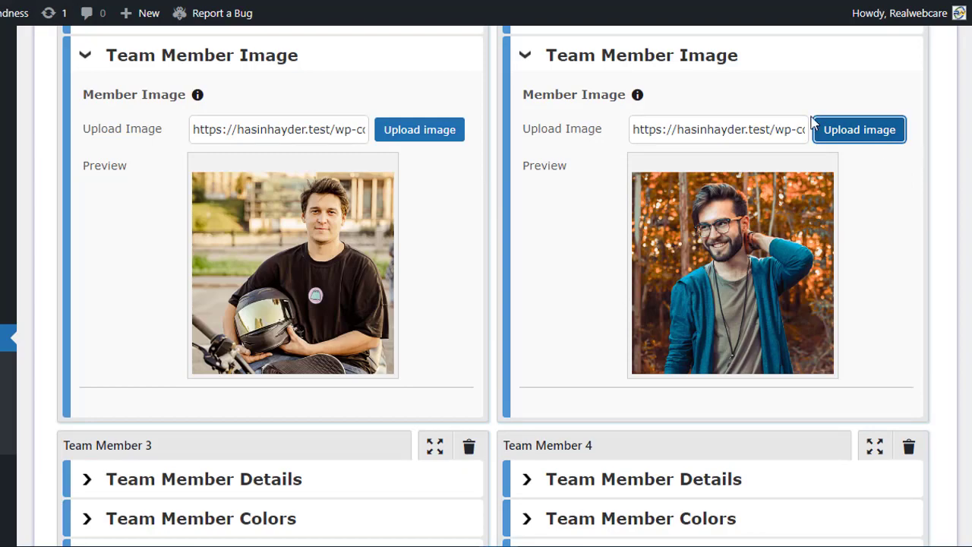
pyautogui.click(711, 68)
pyautogui.click(445, 66)
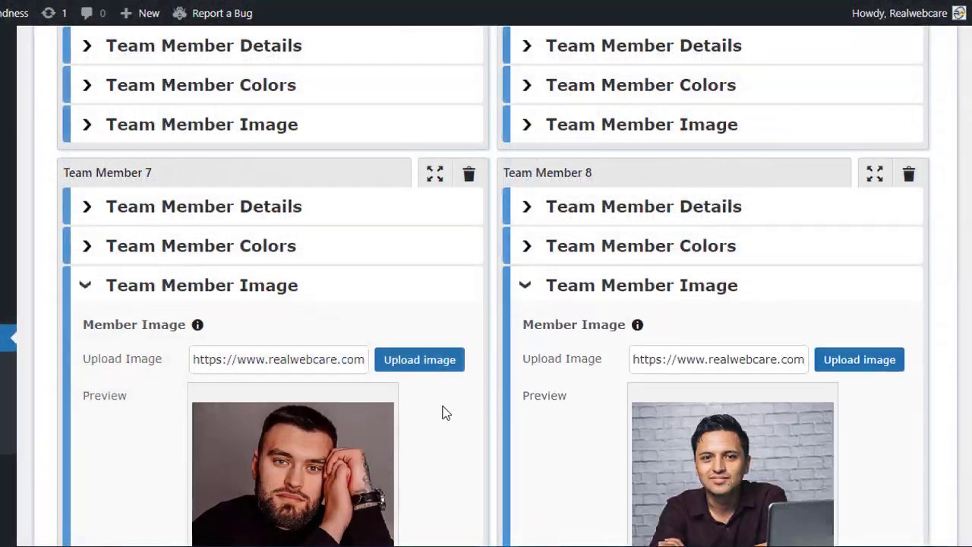
# Set Team Member 7's photo to the bearded man and Team Member 8's to the man at a laptop.
pyautogui.click(416, 353)
pyautogui.click(316, 231)
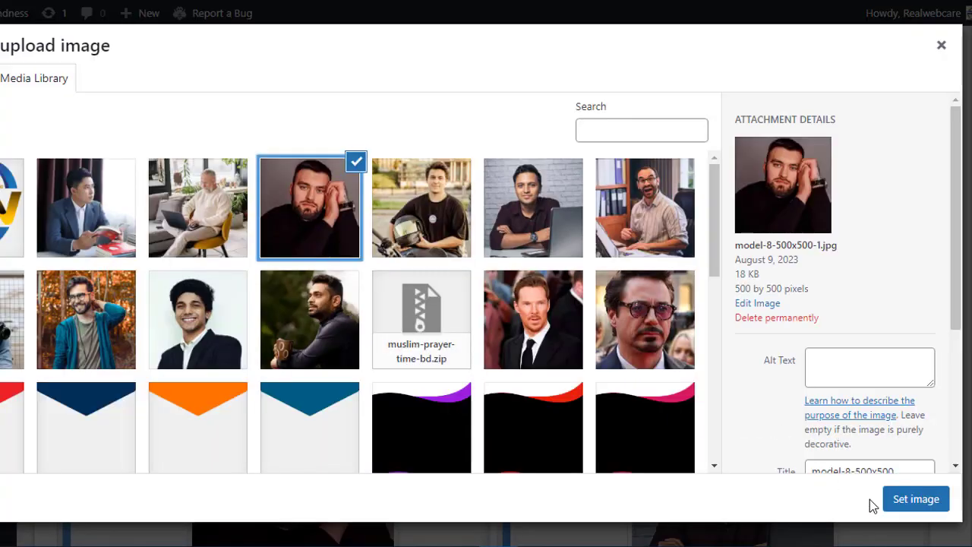
pyautogui.click(911, 498)
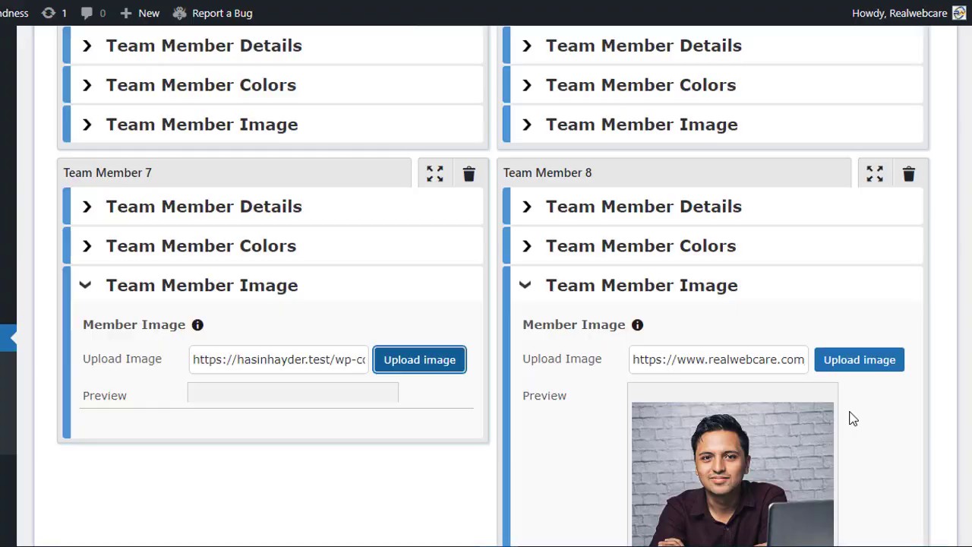
pyautogui.click(858, 358)
pyautogui.click(533, 207)
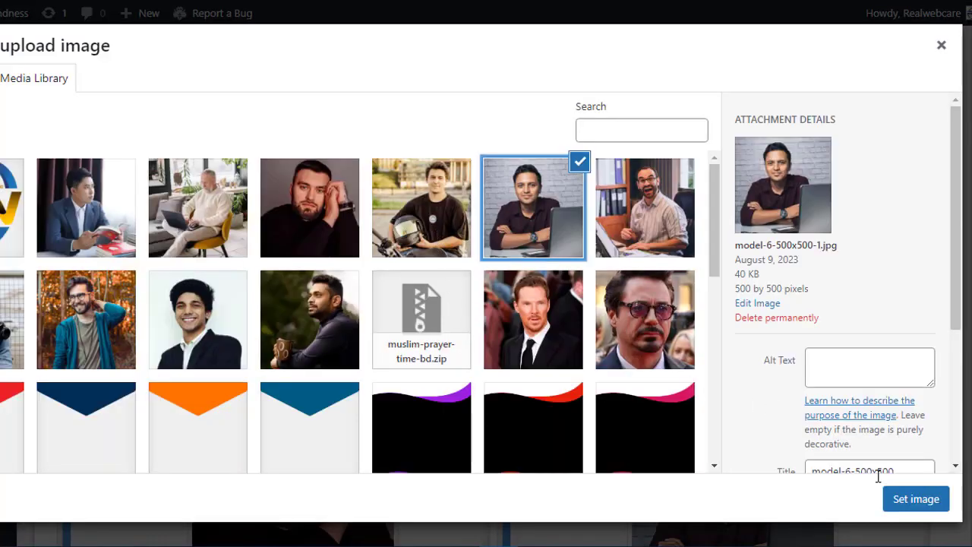
pyautogui.click(916, 499)
pyautogui.click(507, 290)
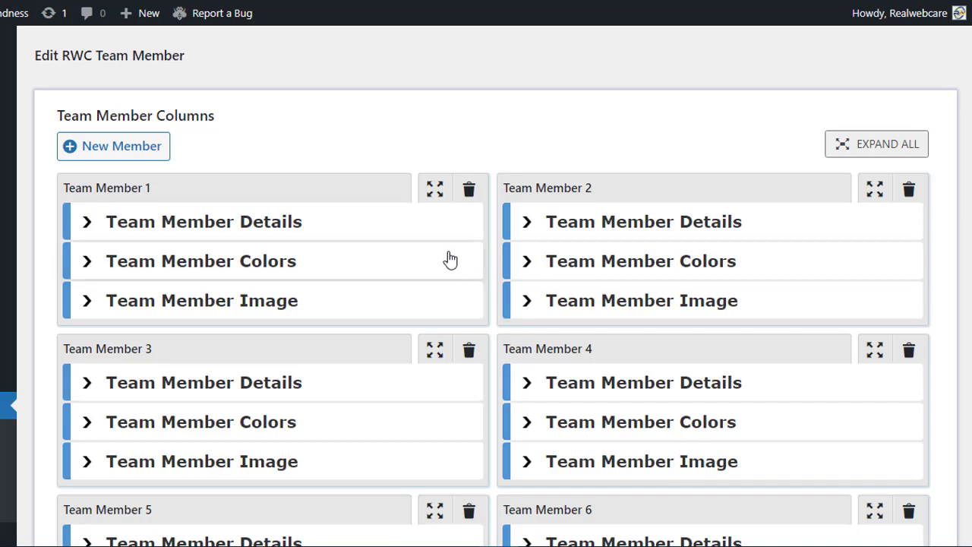
# Expand Team Member 1 and Team Member 2 details to show their names and bios.
pyautogui.click(429, 236)
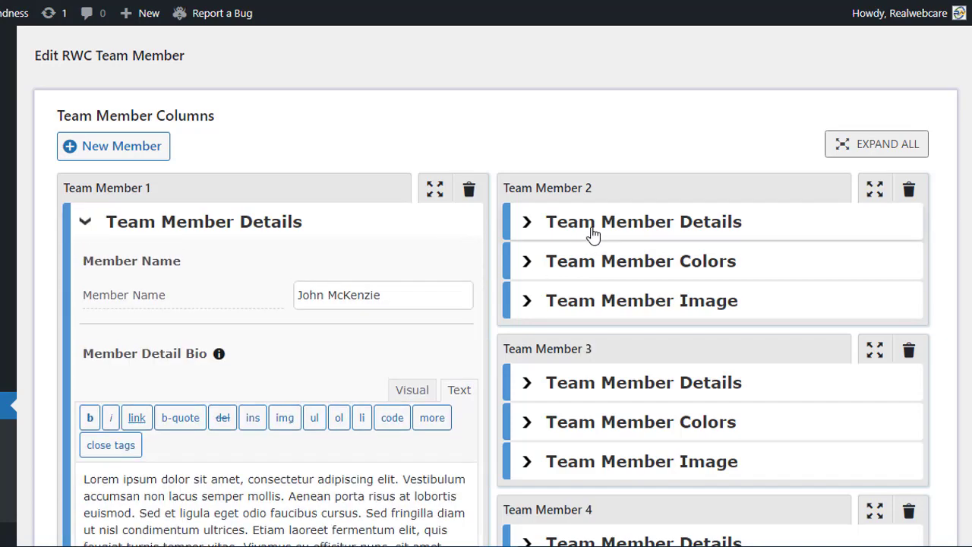
pyautogui.click(590, 232)
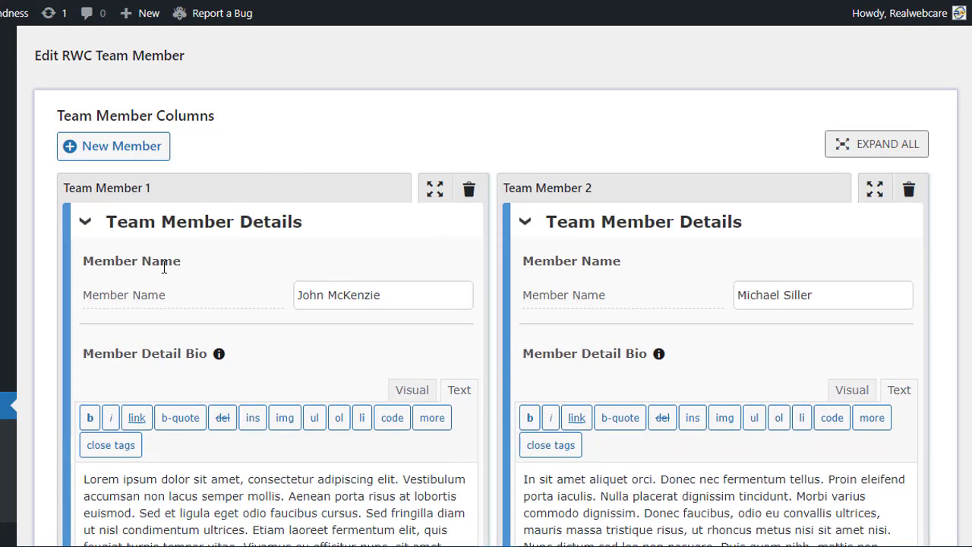
pyautogui.scroll(-3, 194, 309)
pyautogui.scroll(-4, 192, 307)
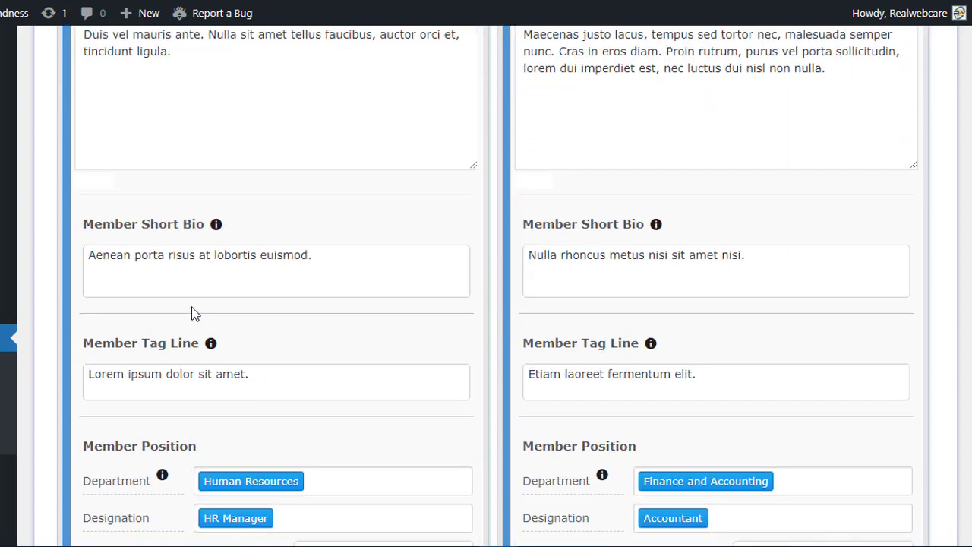
pyautogui.scroll(-2, 260, 283)
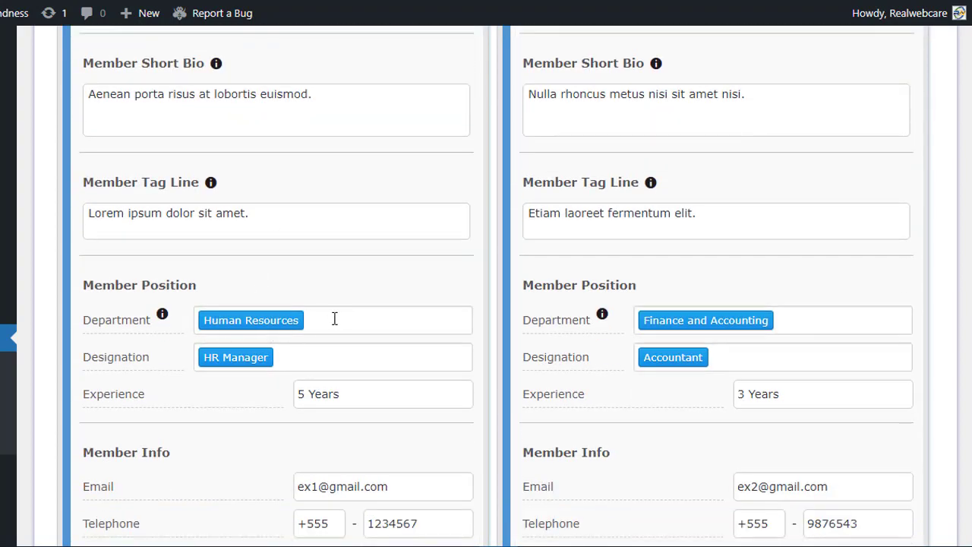
# Replace Team Member 1's Human Resources department with Information Technology.
pyautogui.click(333, 318)
pyautogui.click(288, 326)
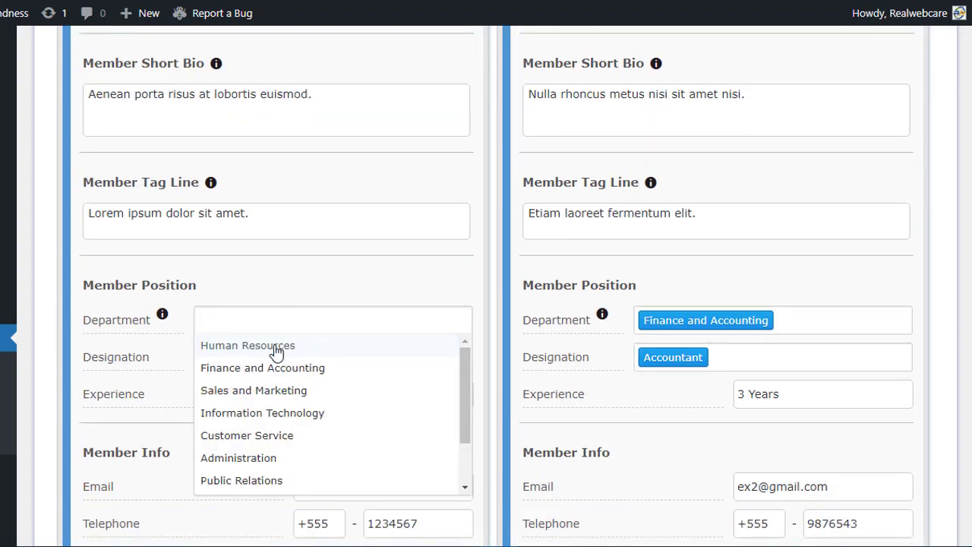
pyautogui.click(274, 415)
# Add Sales Manager and remove HR Manager from Team Member 1's designation.
pyautogui.click(347, 349)
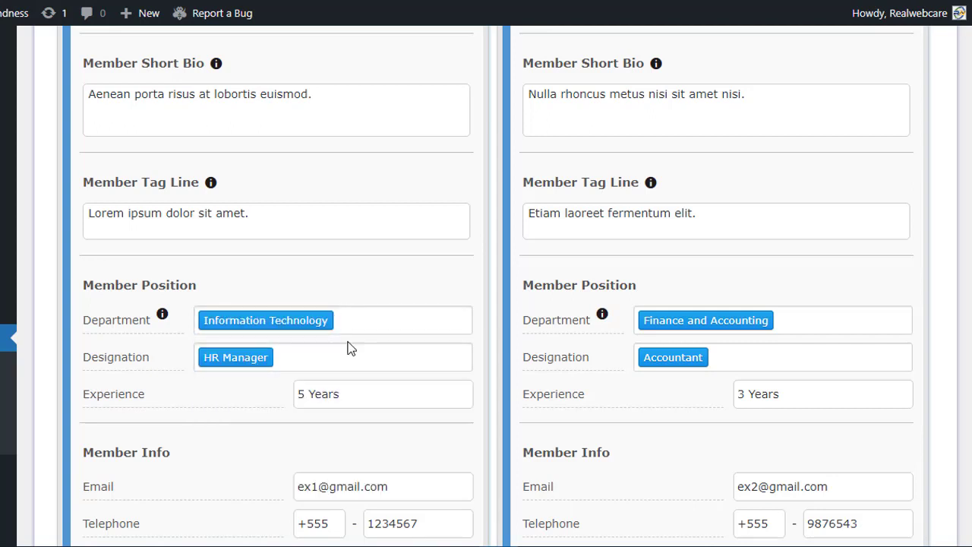
pyautogui.click(325, 450)
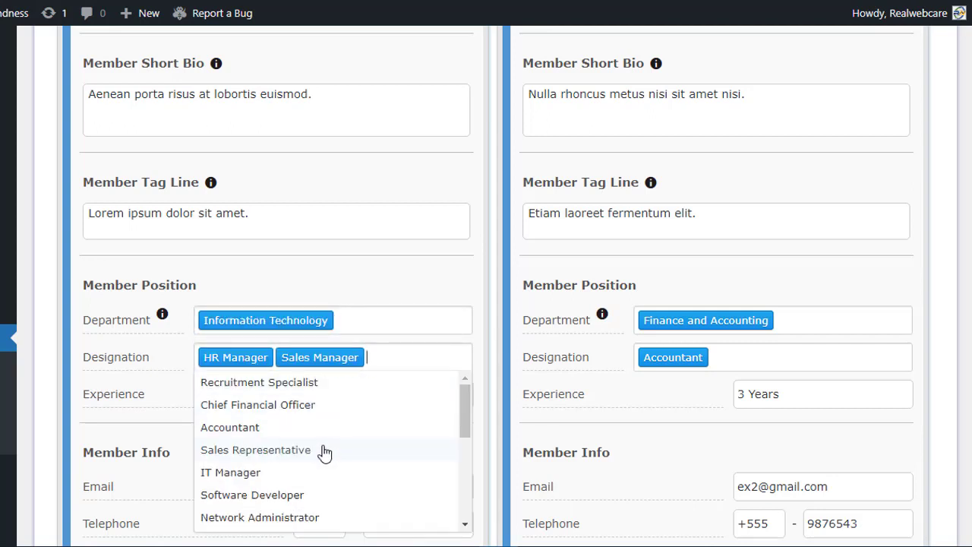
pyautogui.click(245, 358)
pyautogui.click(345, 296)
pyautogui.scroll(-3, 345, 296)
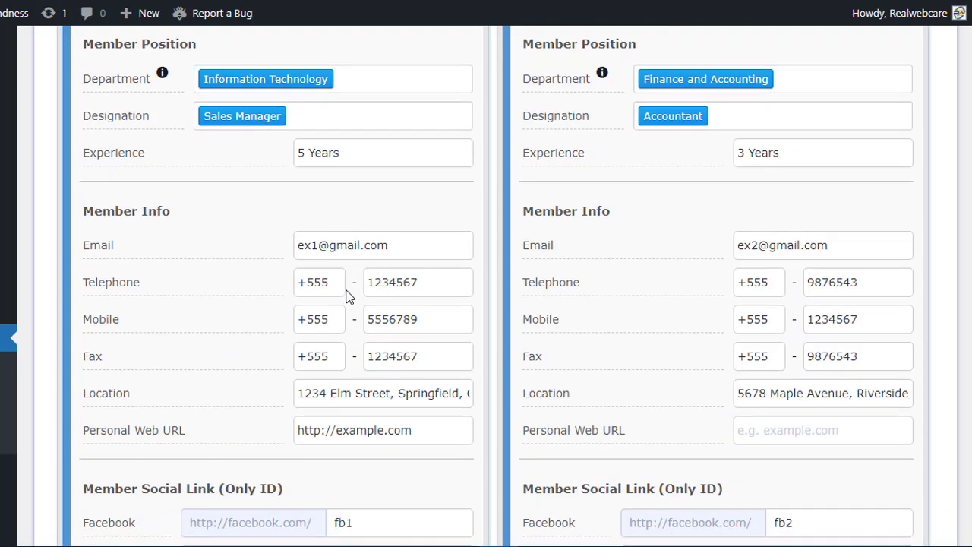
pyautogui.scroll(-4, 346, 296)
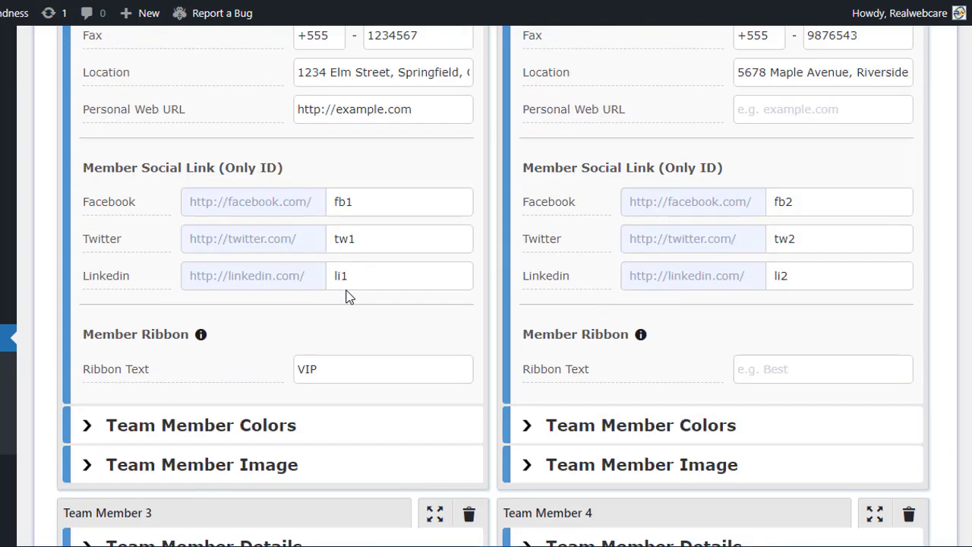
pyautogui.scroll(-4, 346, 296)
# Review Team Member 1's colour settings, then collapse them and Team Member 2's details.
pyautogui.click(367, 112)
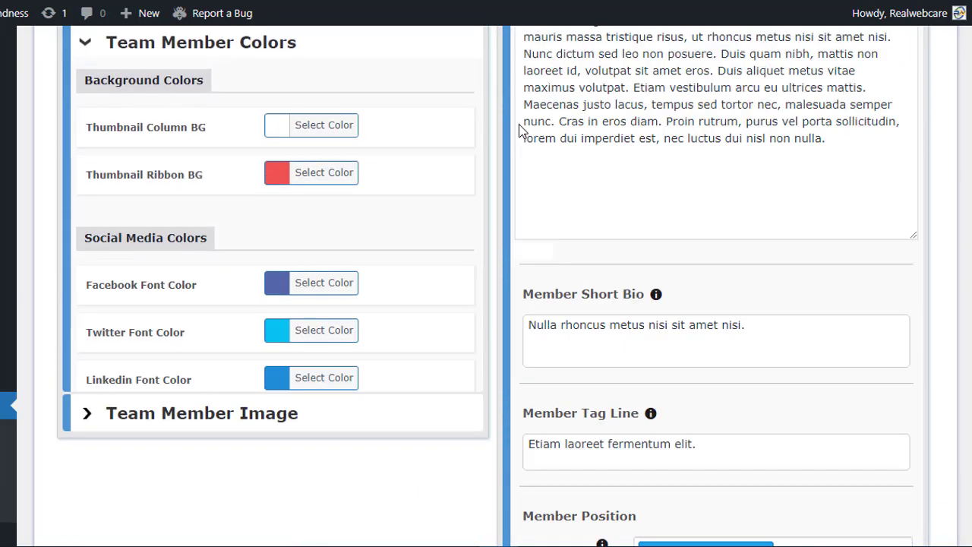
pyautogui.scroll(3, 473, 210)
pyautogui.scroll(-4, 390, 224)
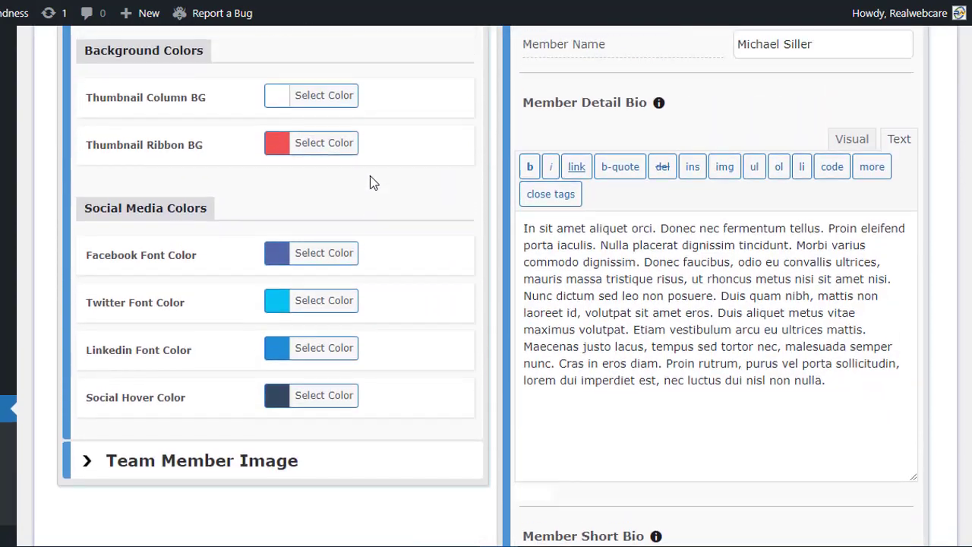
pyautogui.scroll(1, 372, 182)
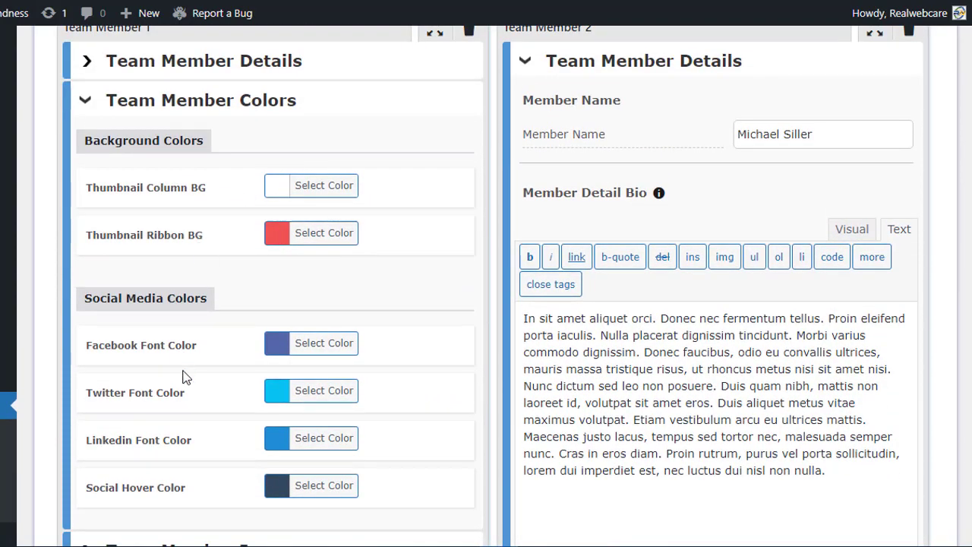
pyautogui.scroll(-2, 262, 405)
pyautogui.scroll(4, 266, 405)
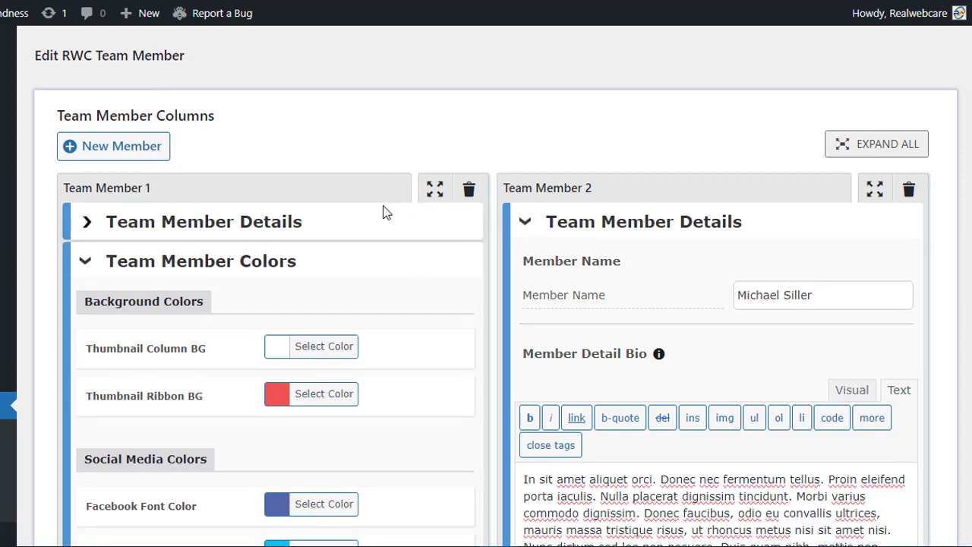
pyautogui.scroll(-4, 456, 174)
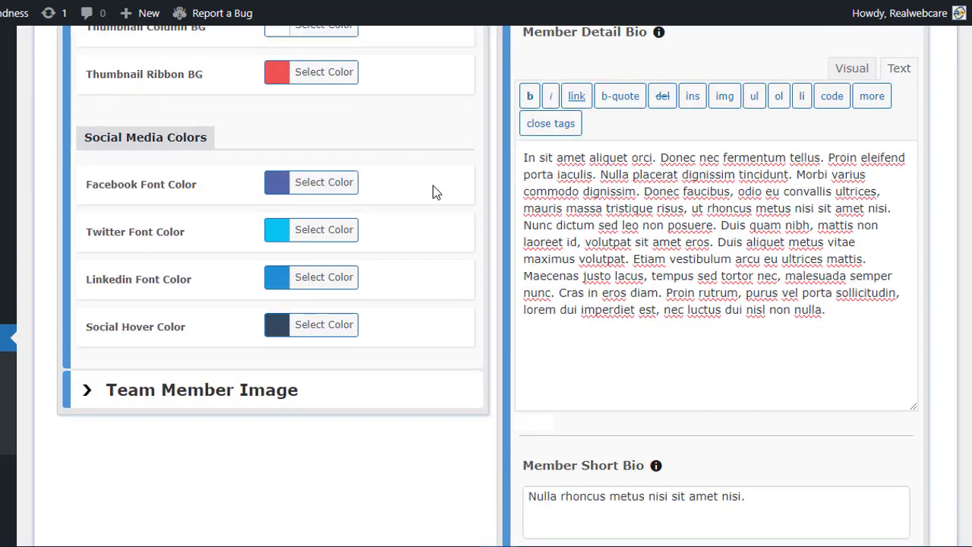
pyautogui.scroll(3, 432, 186)
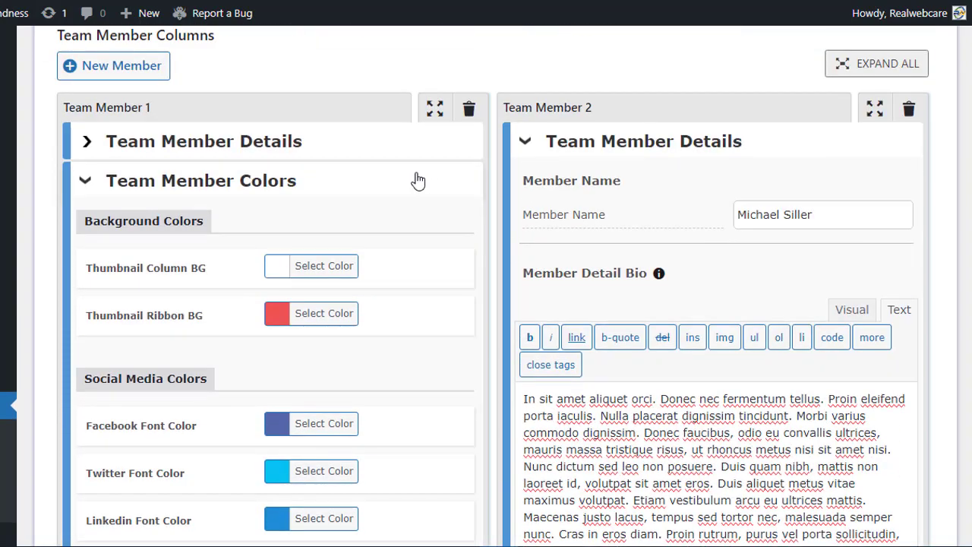
pyautogui.click(416, 180)
pyautogui.click(562, 151)
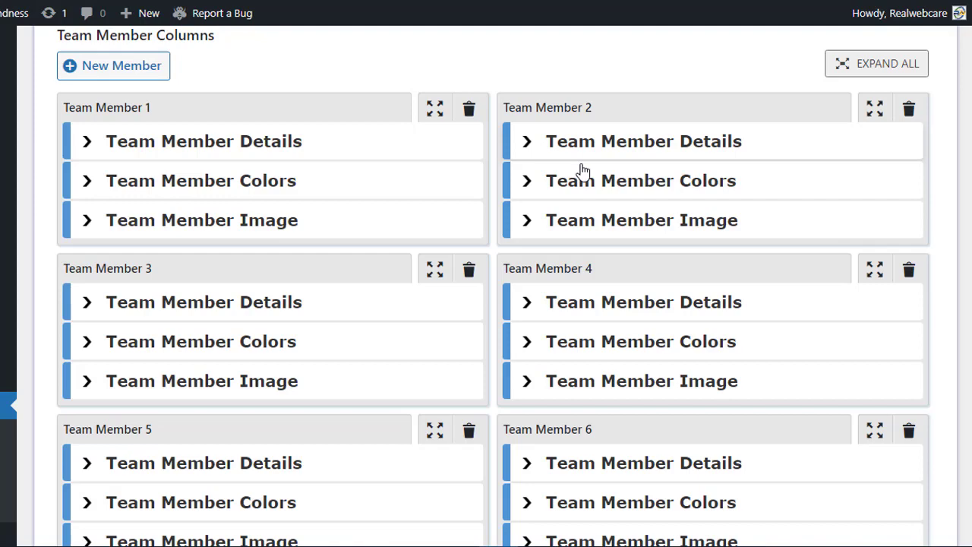
# Expand the team's General settings and review them: team enabled, name margin 50 top, 30 bottom.
pyautogui.scroll(-5, 582, 169)
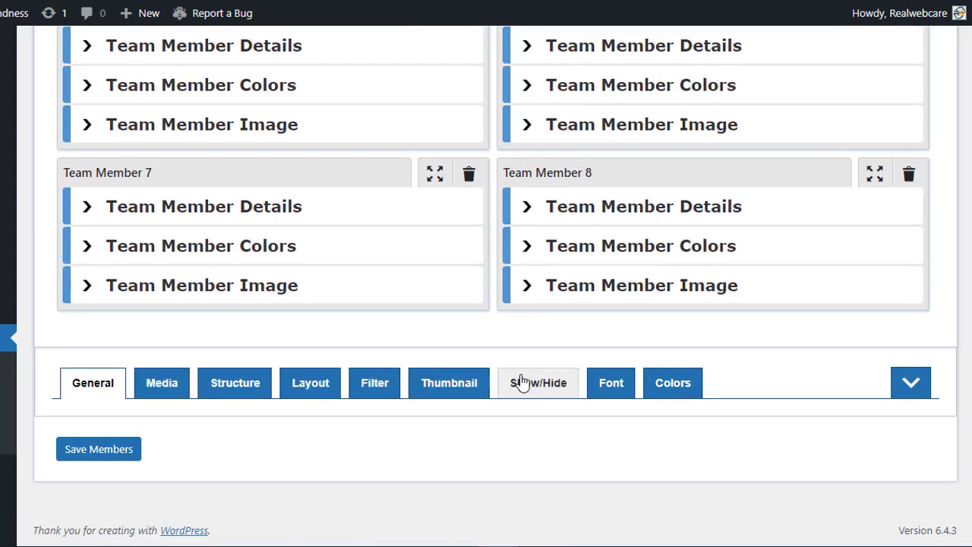
pyautogui.click(911, 382)
pyautogui.scroll(-4, 954, 329)
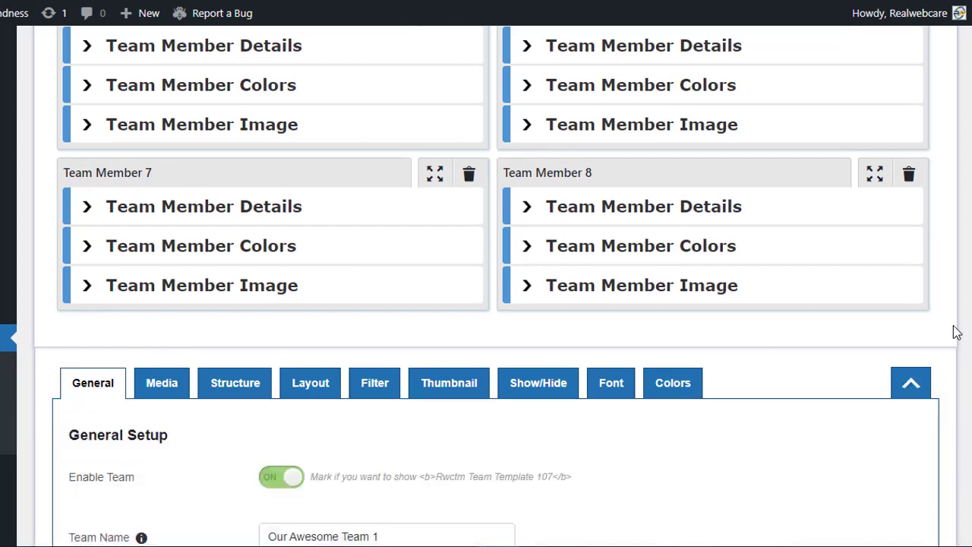
pyautogui.scroll(-1, 496, 285)
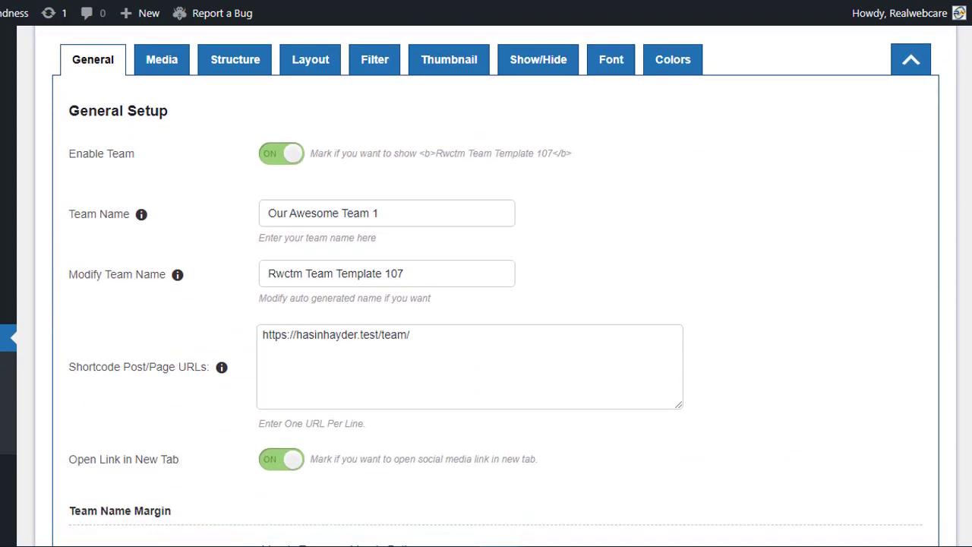
pyautogui.scroll(-3, 351, 236)
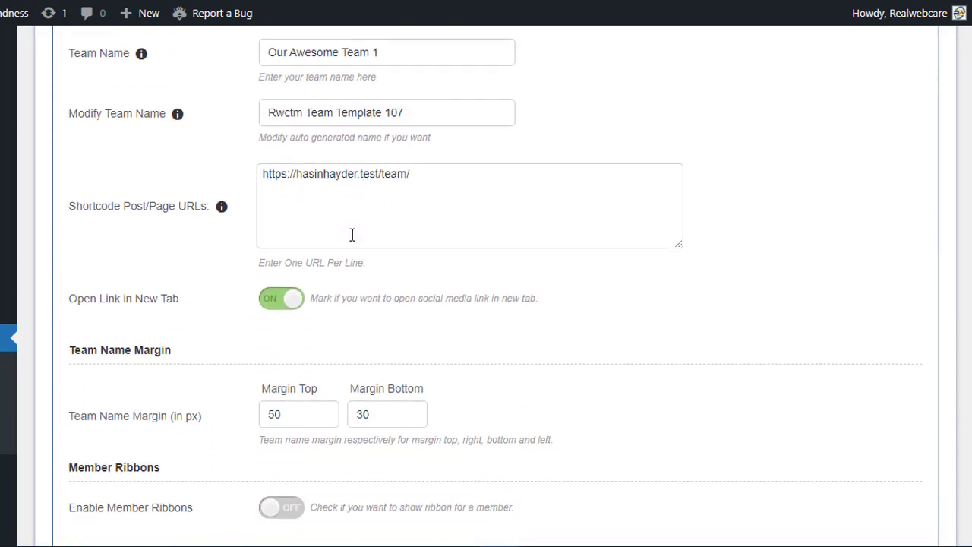
pyautogui.scroll(-3, 235, 209)
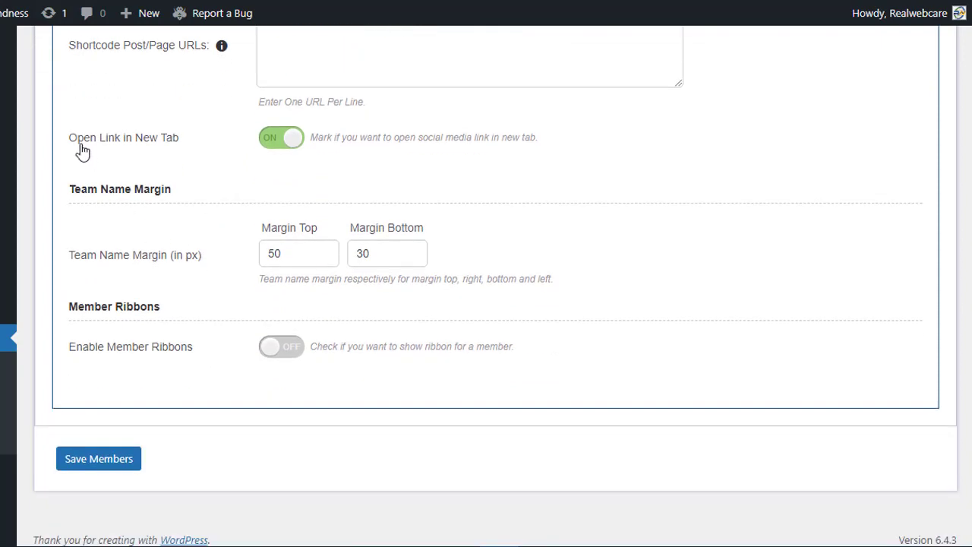
pyautogui.scroll(1, 258, 266)
pyautogui.scroll(9, 266, 264)
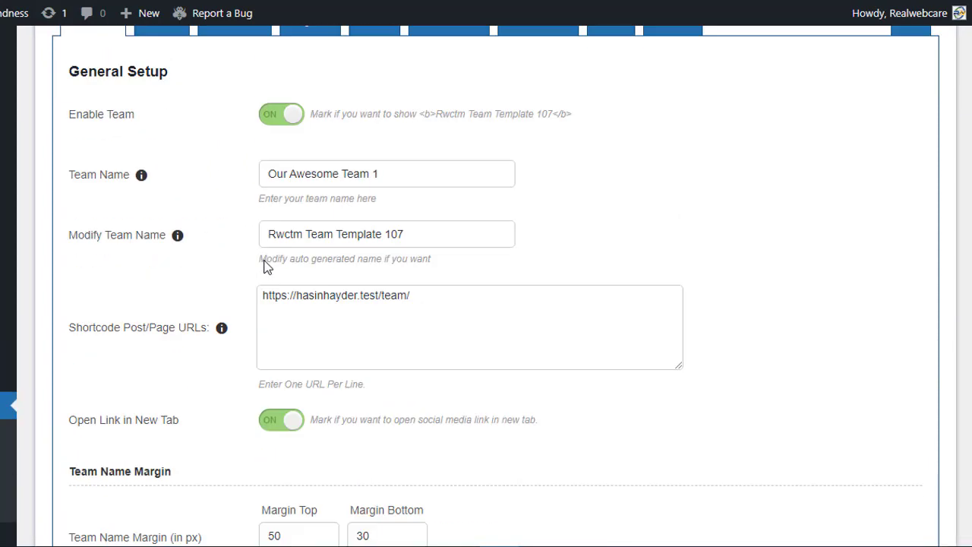
# Set the member Image Size to Medium Size in the Media settings.
pyautogui.click(152, 306)
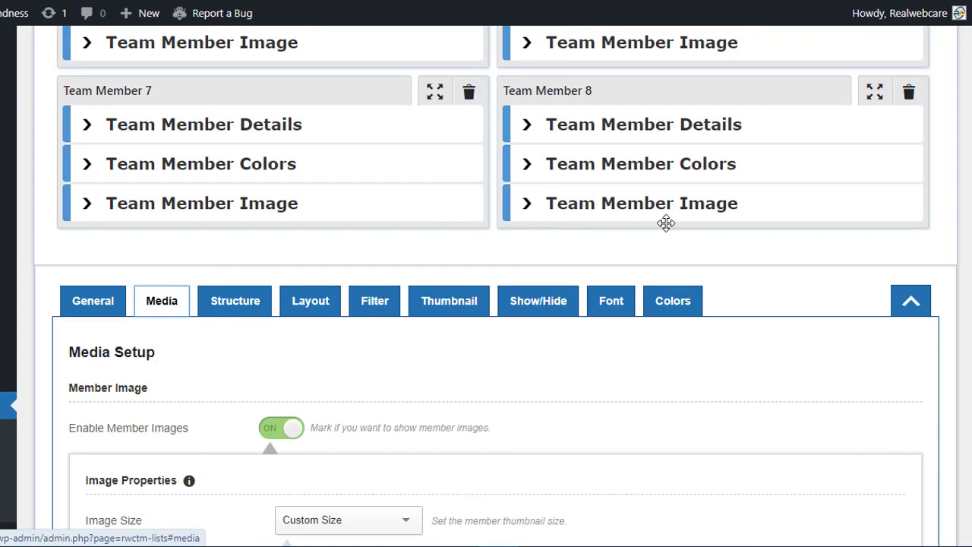
pyautogui.scroll(-4, 807, 230)
pyautogui.scroll(-2, 486, 286)
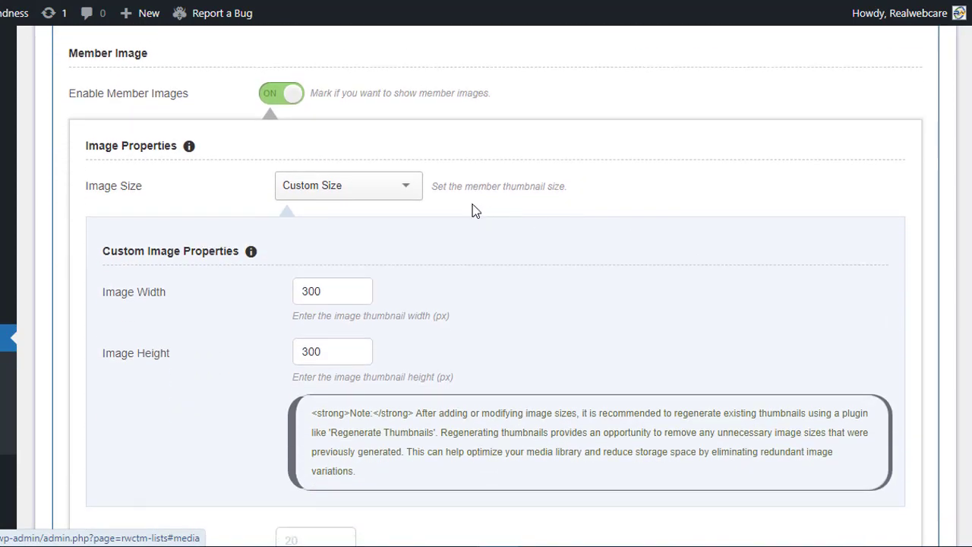
pyautogui.click(393, 187)
pyautogui.click(378, 210)
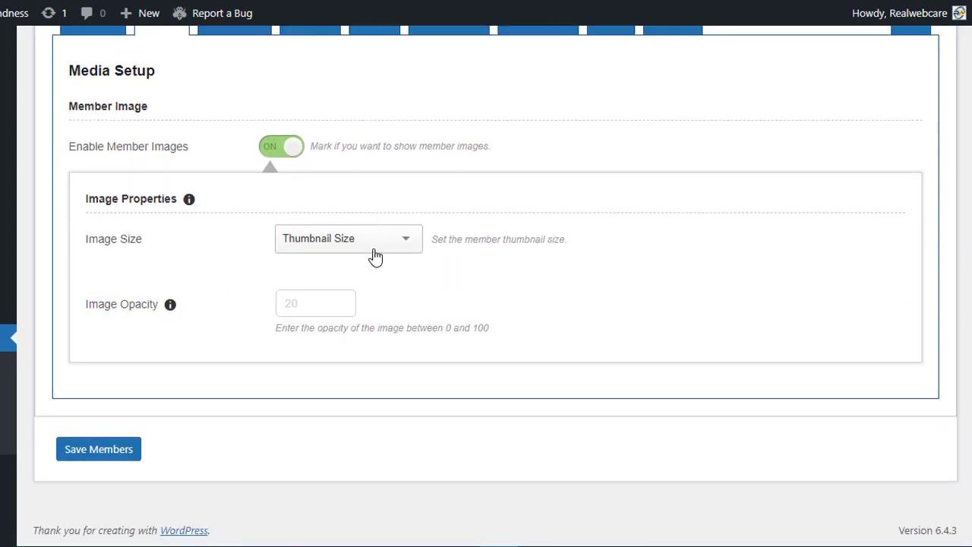
pyautogui.click(373, 249)
pyautogui.click(367, 286)
pyautogui.scroll(3, 360, 261)
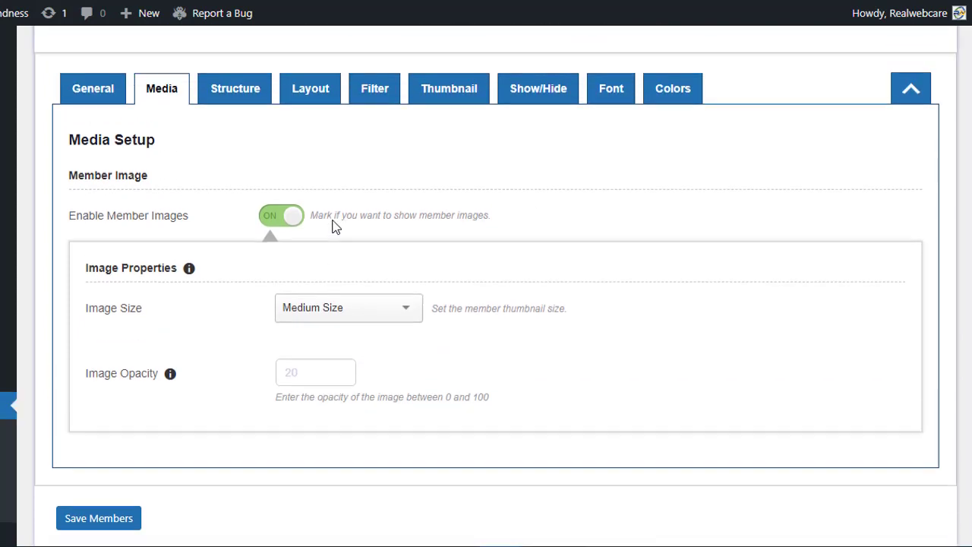
# Review the Structure tab's desktop, tablet and mobile columns-per-row options (4/2/1).
pyautogui.click(249, 184)
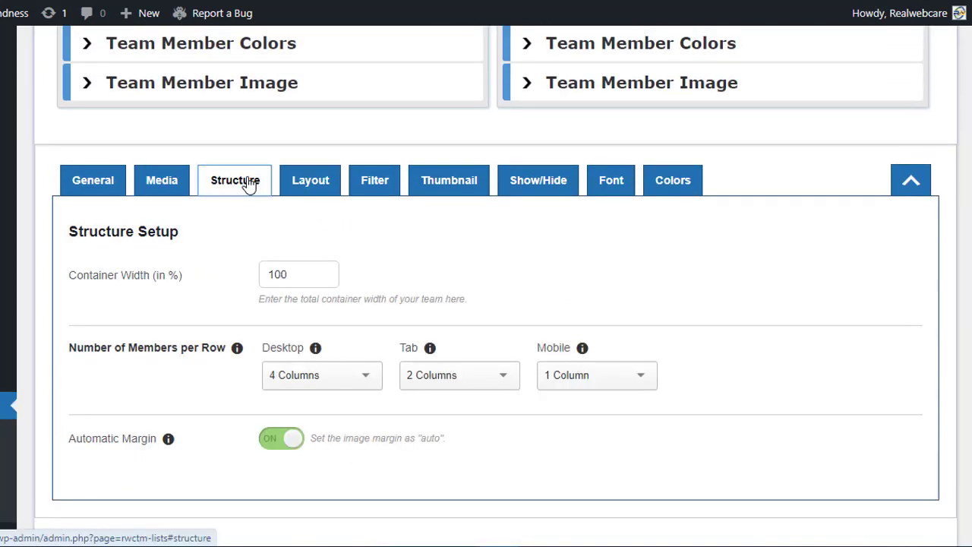
pyautogui.scroll(-2, 248, 181)
pyautogui.click(332, 295)
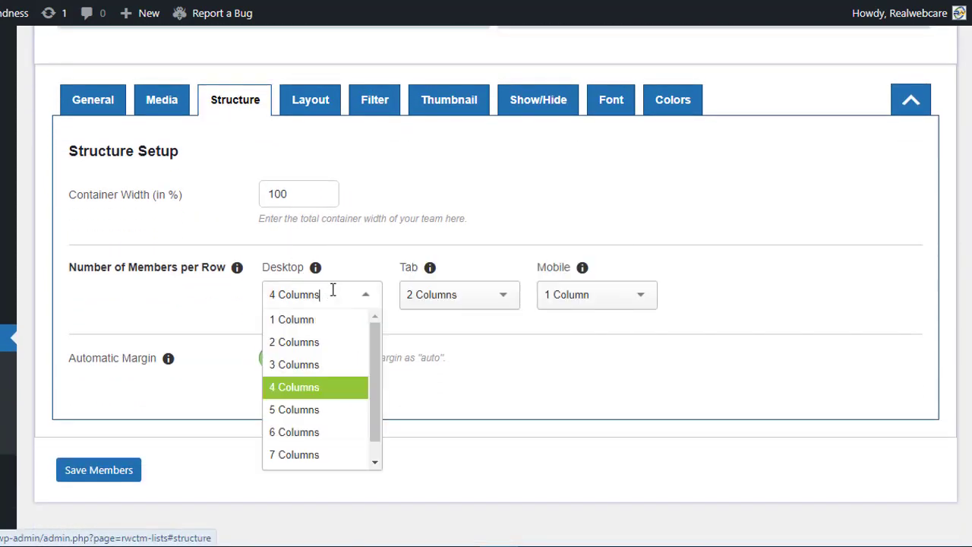
pyautogui.click(443, 301)
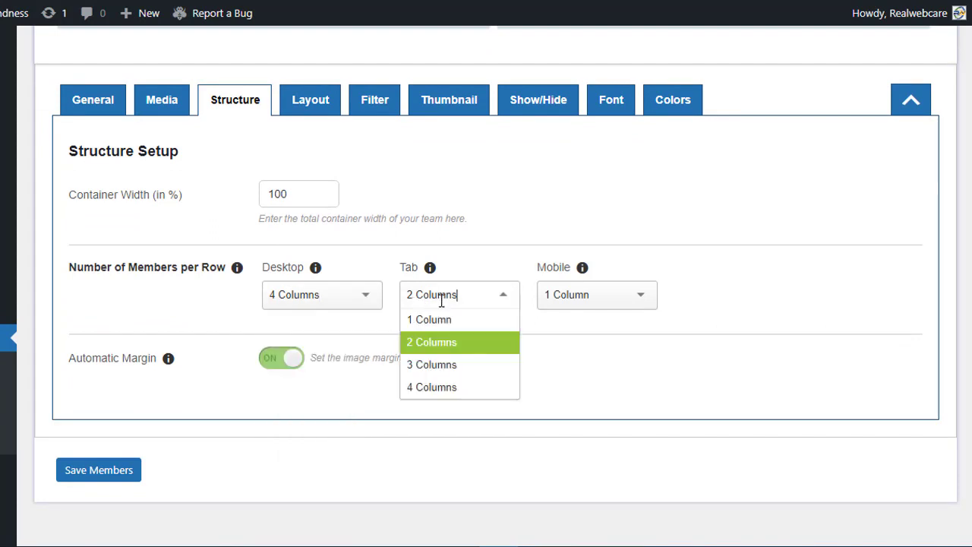
pyautogui.click(569, 302)
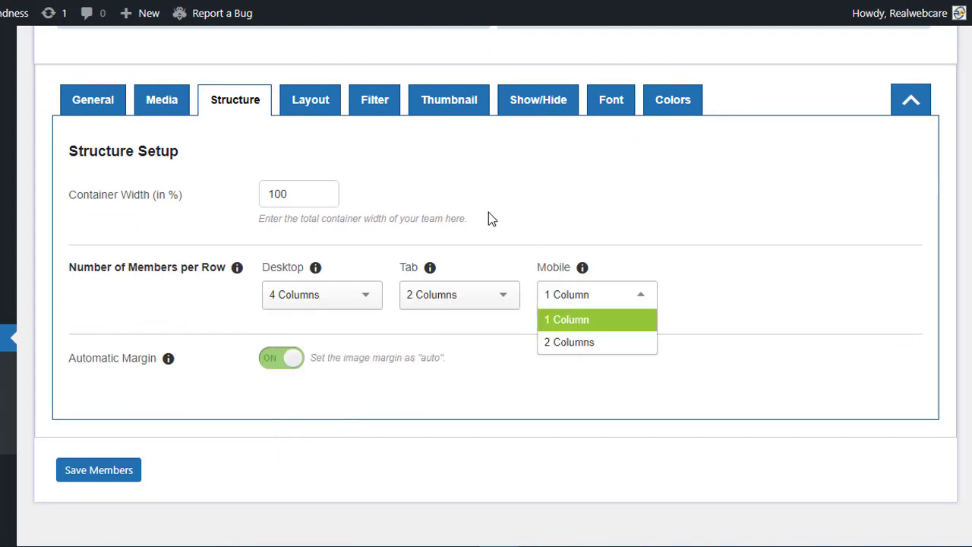
pyautogui.click(305, 106)
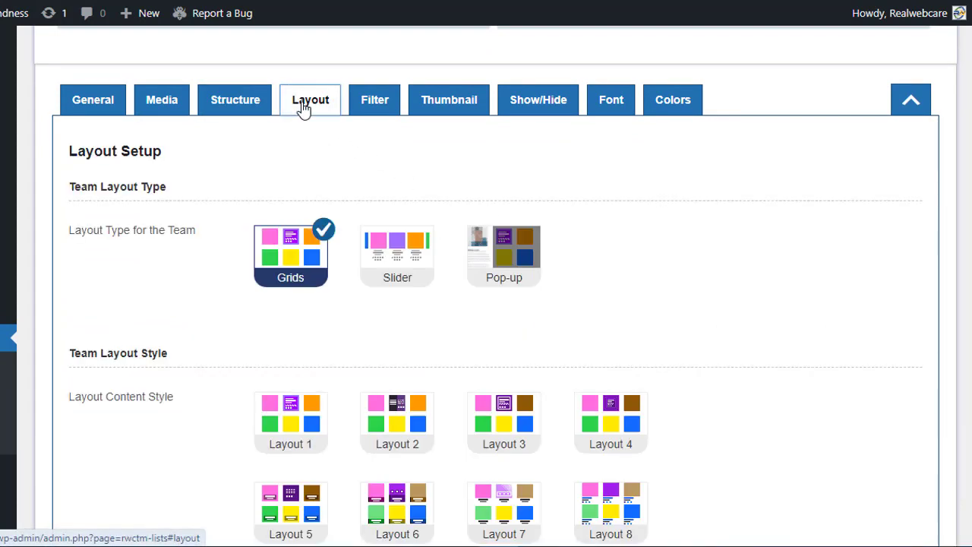
# Choose the Pop-up layout type and save the team settings.
pyautogui.click(480, 257)
pyautogui.scroll(-3, 968, 282)
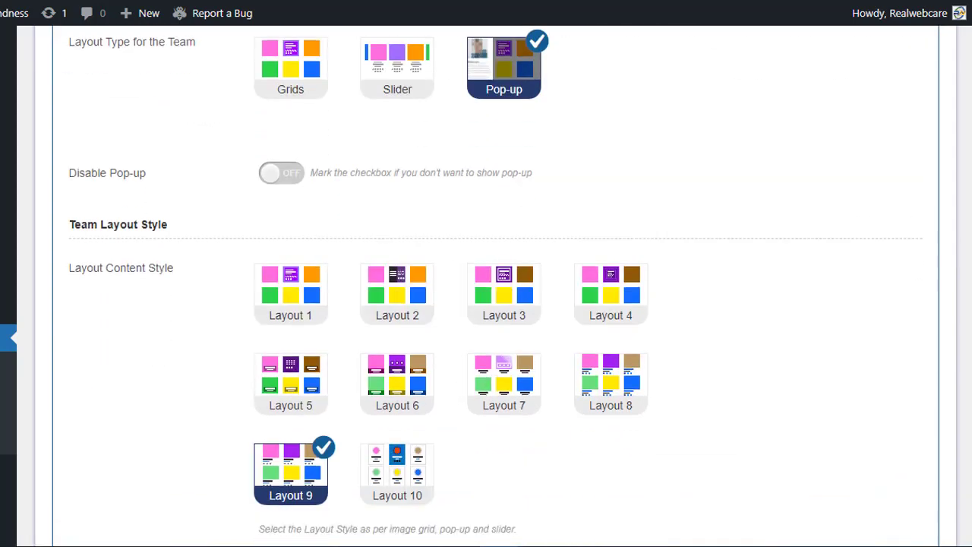
pyautogui.scroll(-3, 314, 428)
pyautogui.click(108, 451)
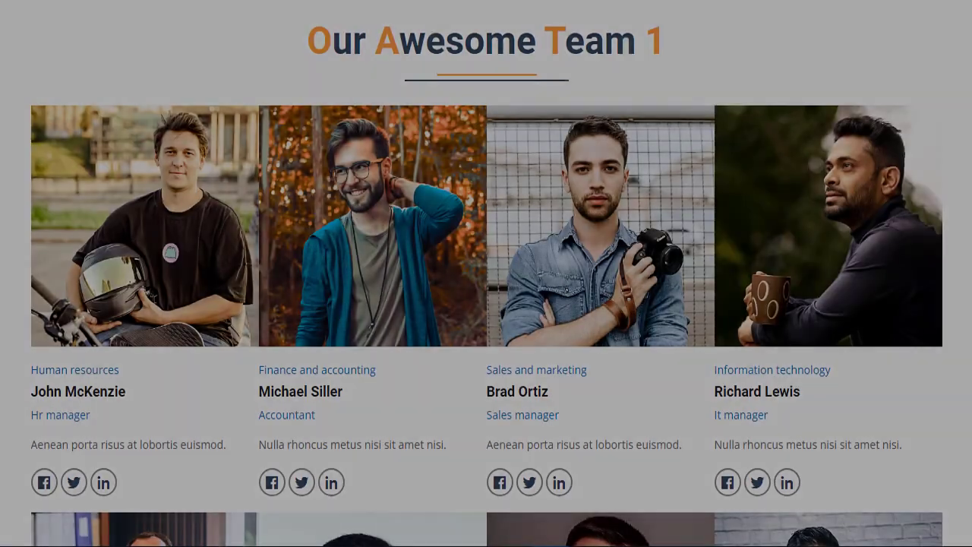
# Reload the Team page and open the first member's pop-up profile.
pyautogui.press('F5')
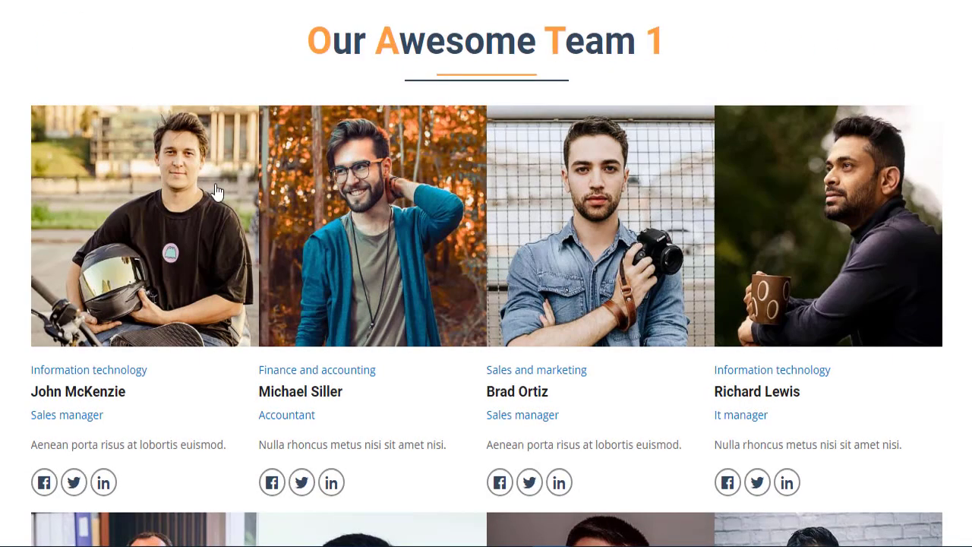
pyautogui.click(216, 190)
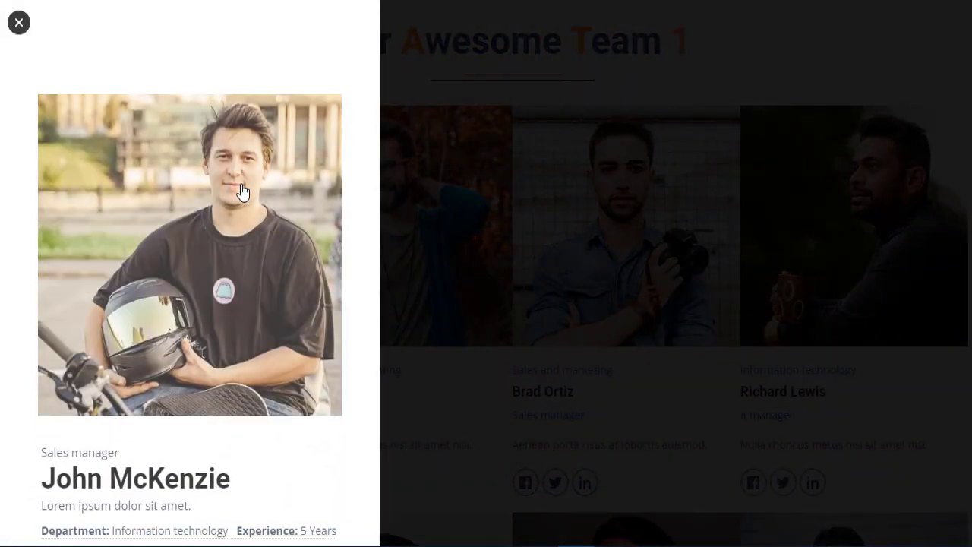
pyautogui.scroll(-6, 242, 192)
pyautogui.scroll(2, 243, 191)
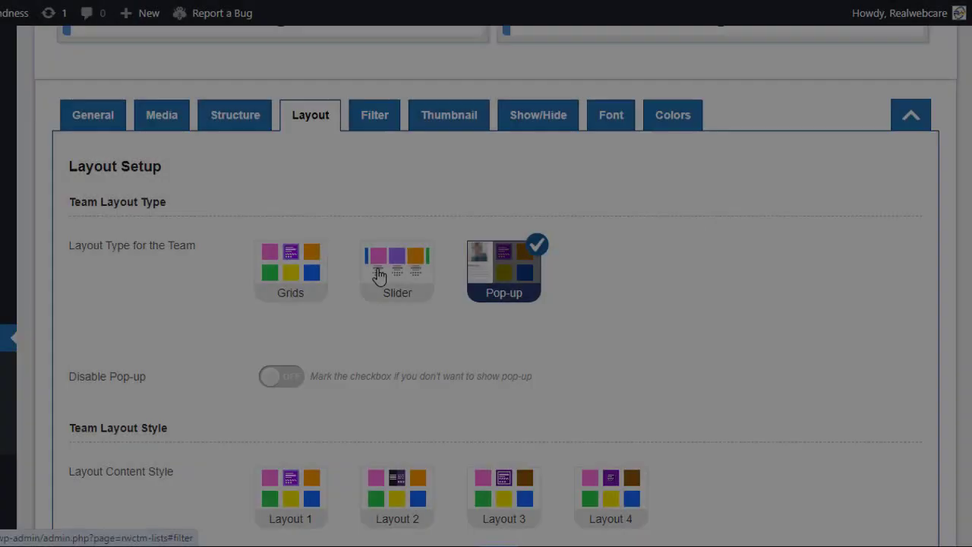
# Choose the Slider layout type and save the team settings.
pyautogui.click(378, 275)
pyautogui.scroll(-9, 386, 276)
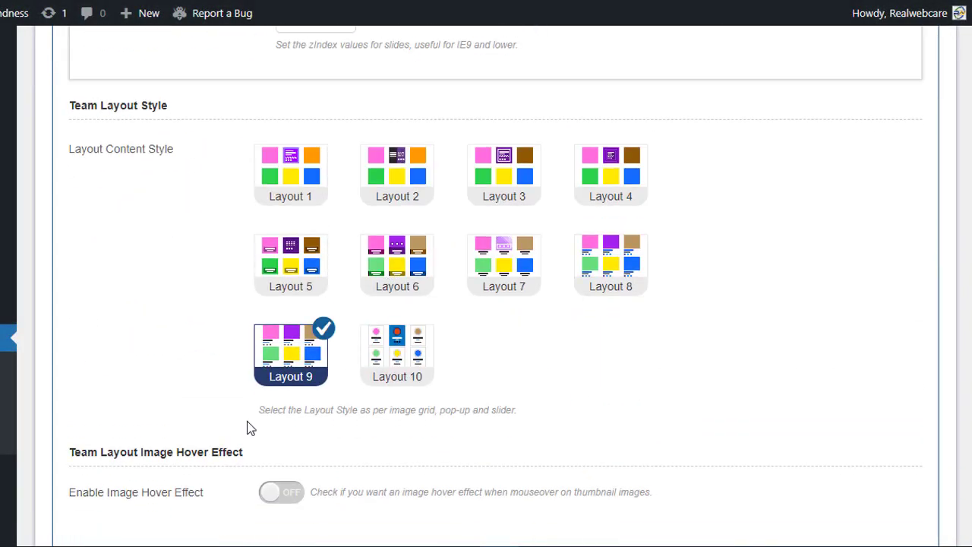
pyautogui.scroll(-3, 247, 422)
pyautogui.click(98, 448)
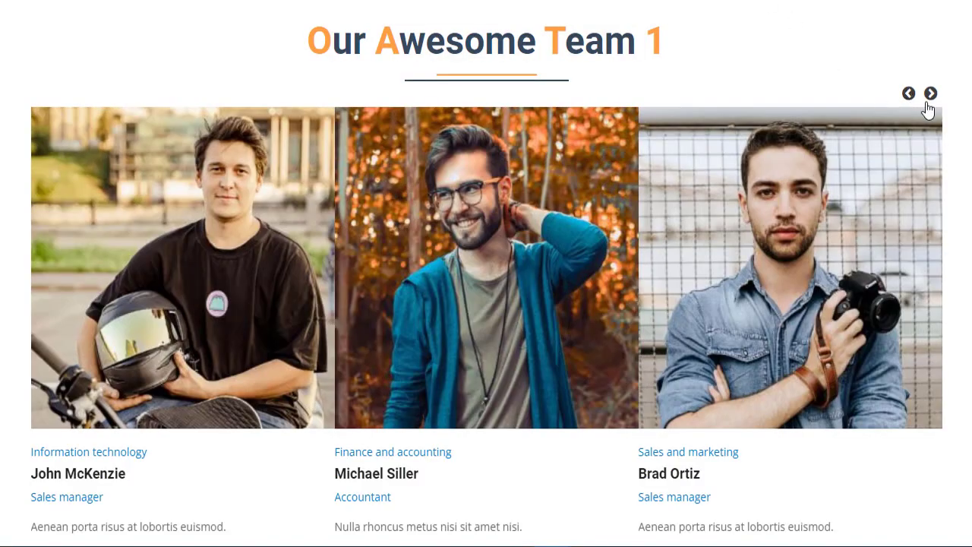
# Advance the team slider twice with its arrow, then set Slides to Show to 4.
pyautogui.click(929, 99)
pyautogui.click(929, 99)
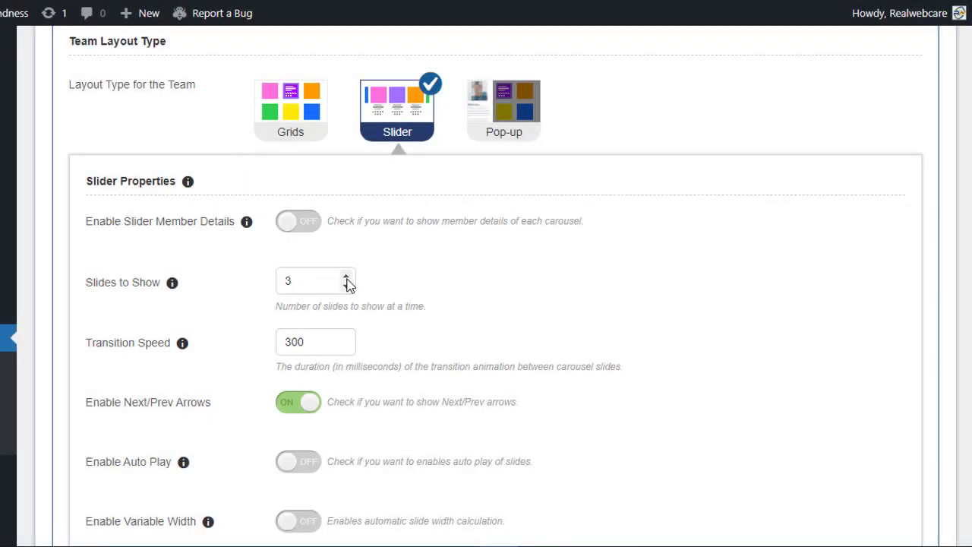
pyautogui.click(346, 278)
pyautogui.scroll(-1, 326, 236)
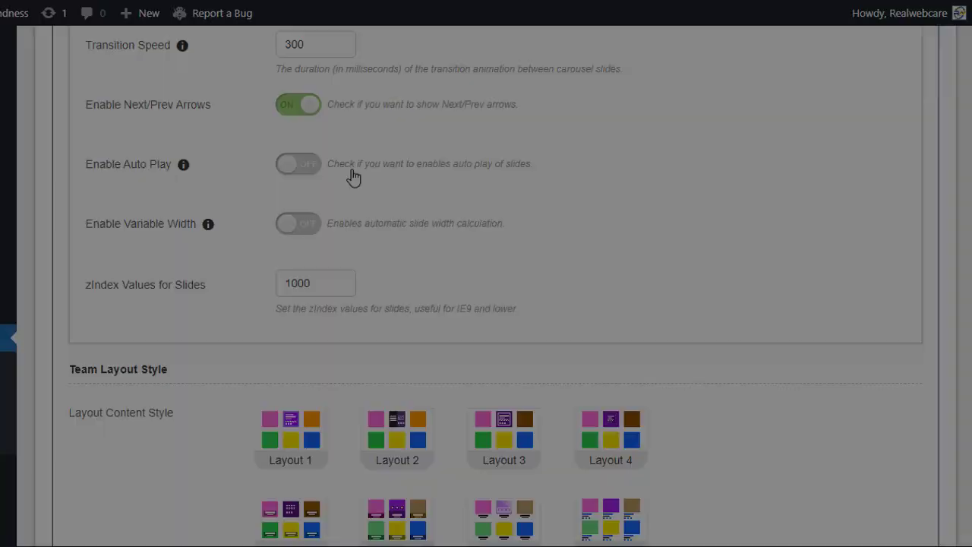
# Choose content Layout 2 and save.
pyautogui.scroll(-4, 347, 172)
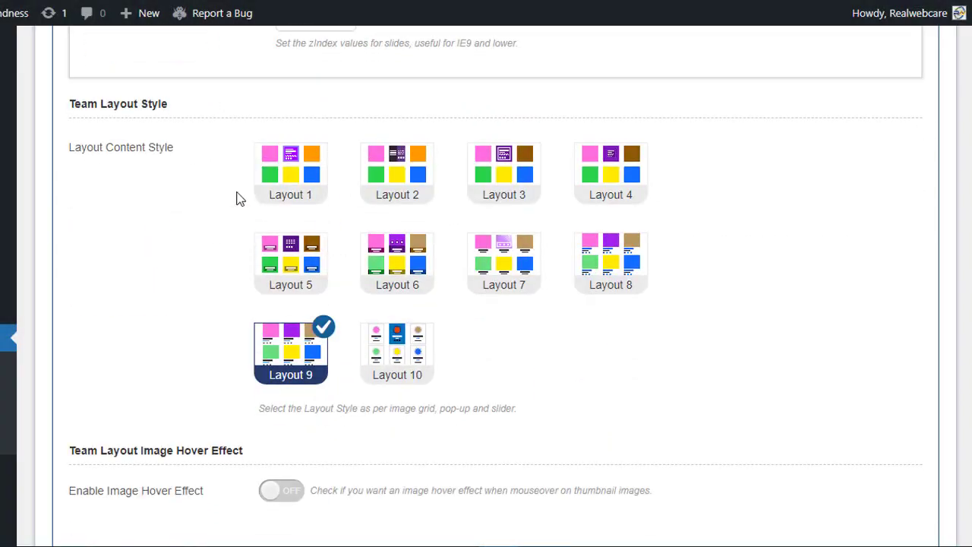
pyautogui.click(397, 182)
pyautogui.scroll(-2, 166, 406)
pyautogui.click(90, 463)
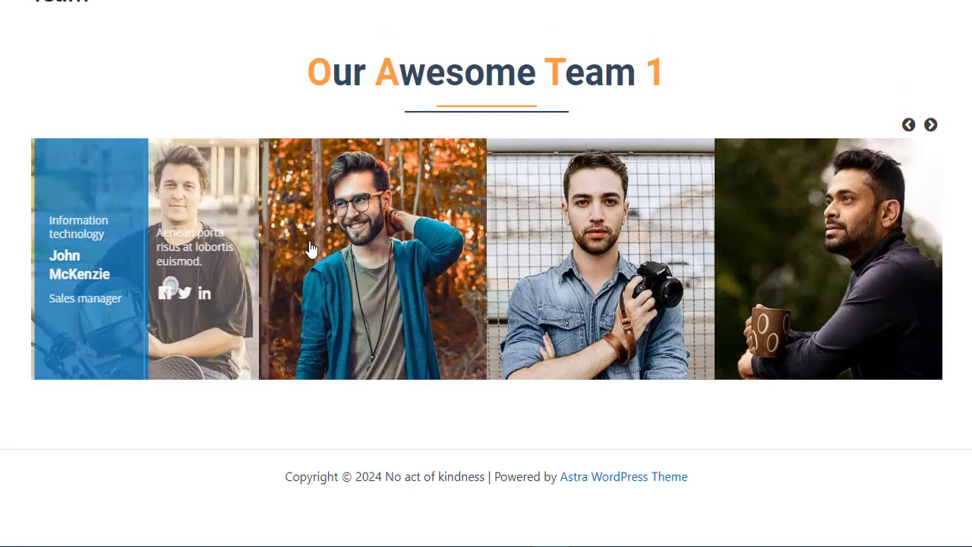
# Enable centered filter navigation, save, and test the Finance and Accounting and Information Technology filters.
pyautogui.moveTo(319, 251)
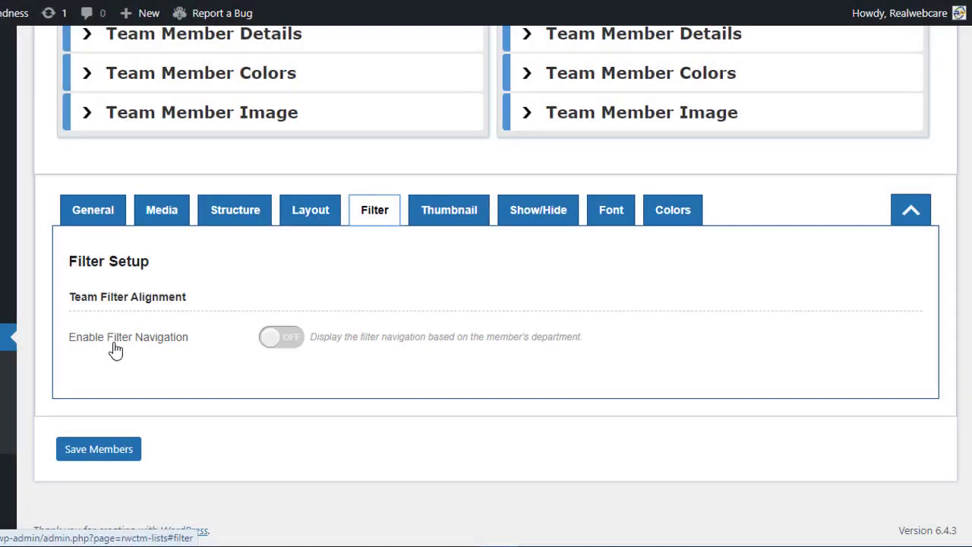
pyautogui.click(280, 341)
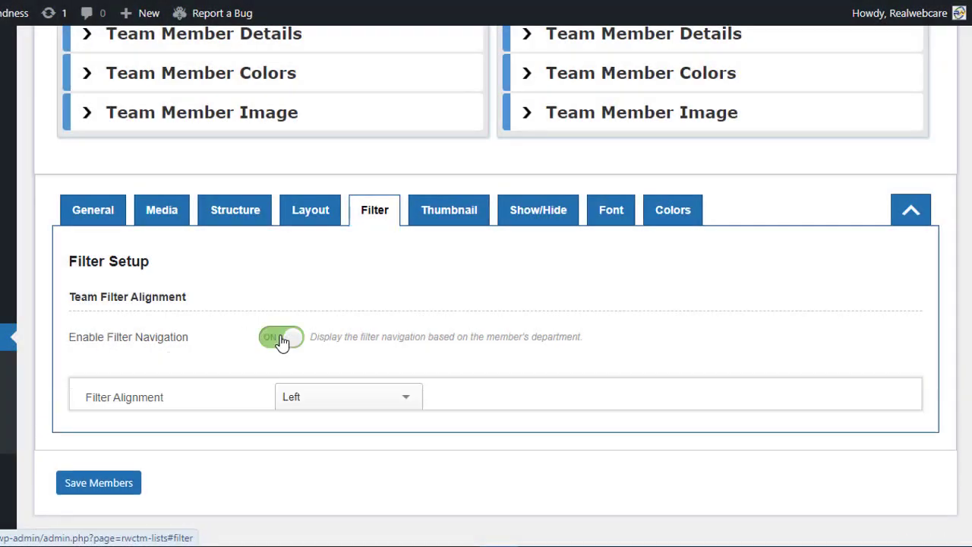
pyautogui.scroll(-3, 165, 439)
pyautogui.click(319, 179)
pyautogui.click(304, 223)
pyautogui.click(102, 452)
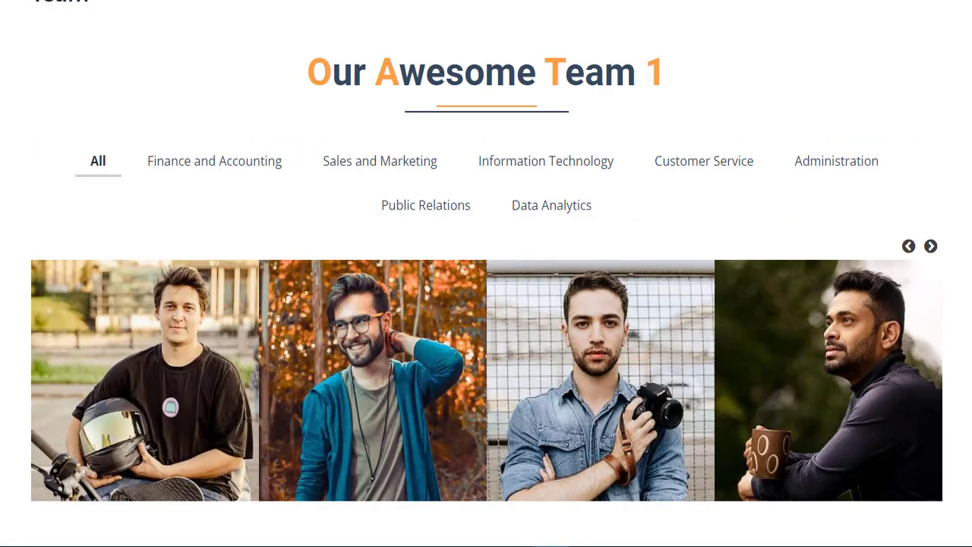
pyautogui.scroll(-2, 196, 78)
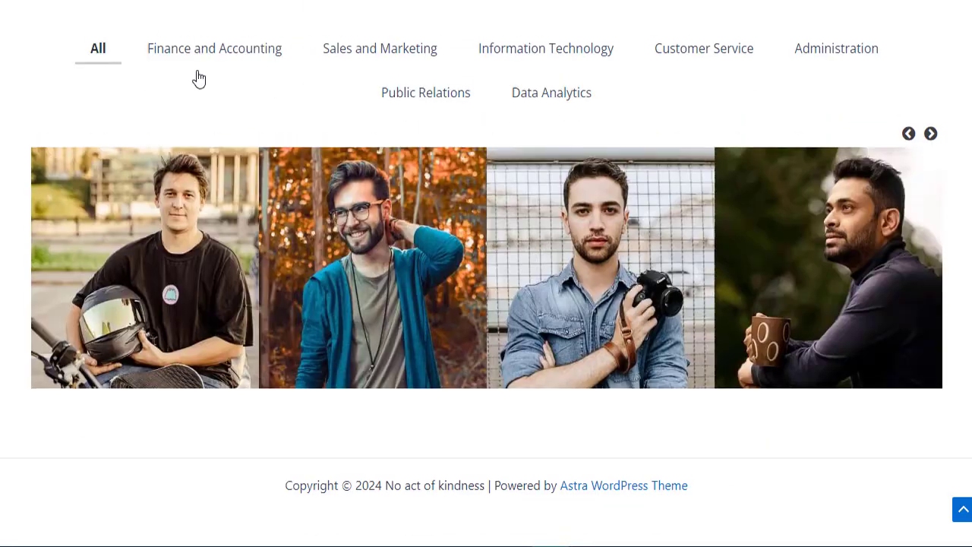
pyautogui.click(239, 43)
pyautogui.click(554, 47)
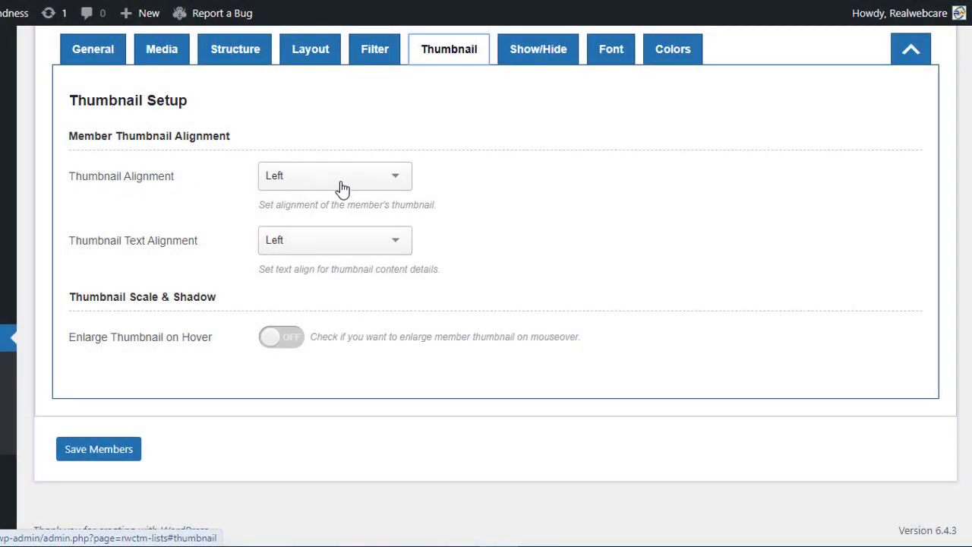
# Center both the member thumbnails and their text, and save.
pyautogui.click(341, 188)
pyautogui.click(310, 246)
pyautogui.click(325, 242)
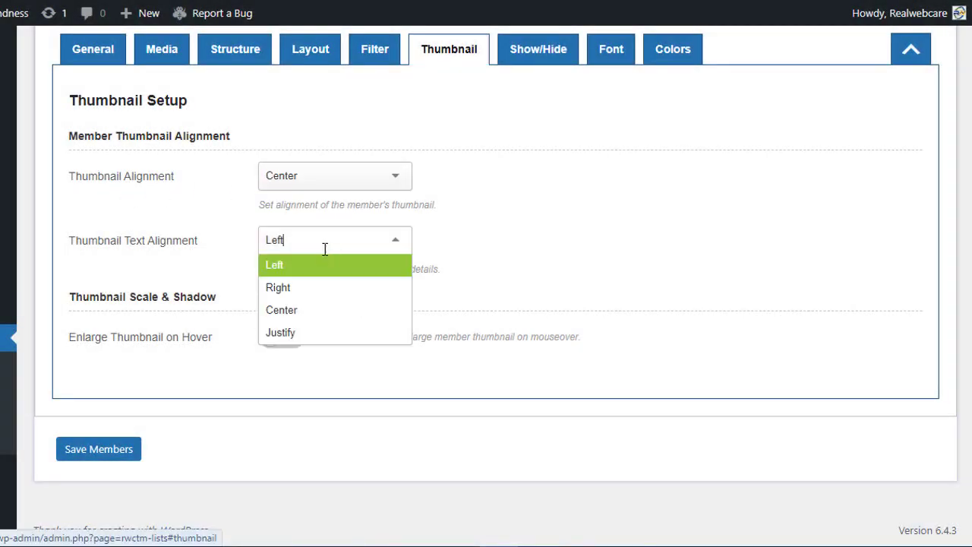
pyautogui.click(316, 309)
pyautogui.click(97, 449)
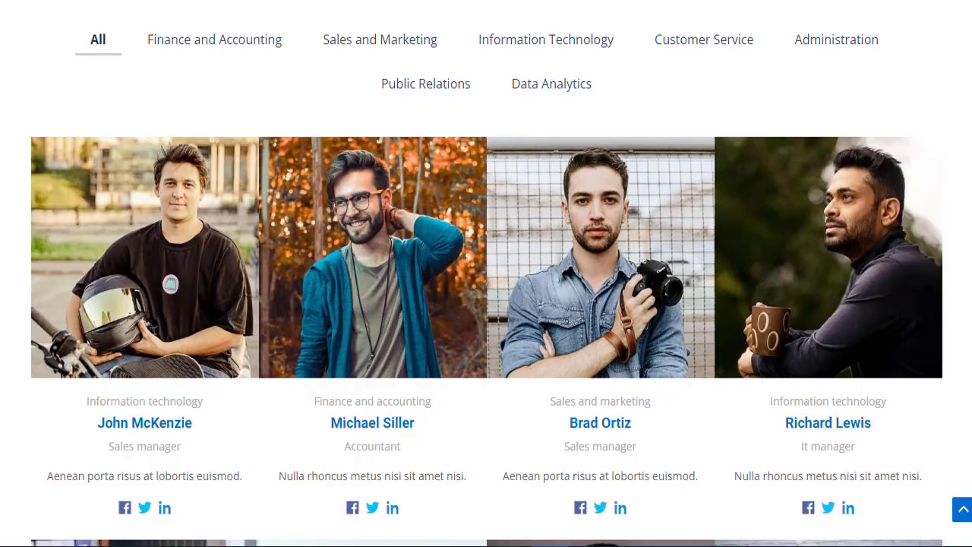
pyautogui.scroll(-2, 357, 174)
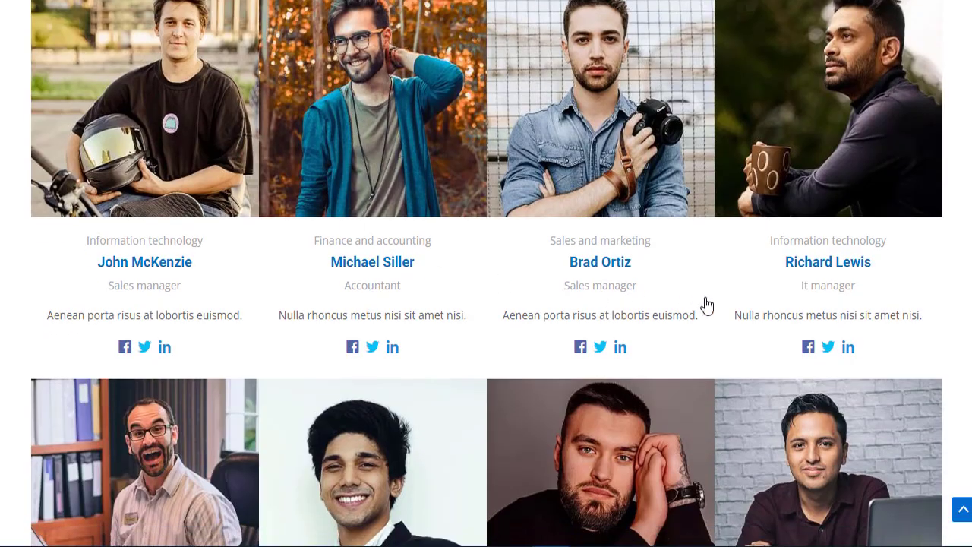
pyautogui.scroll(2, 706, 304)
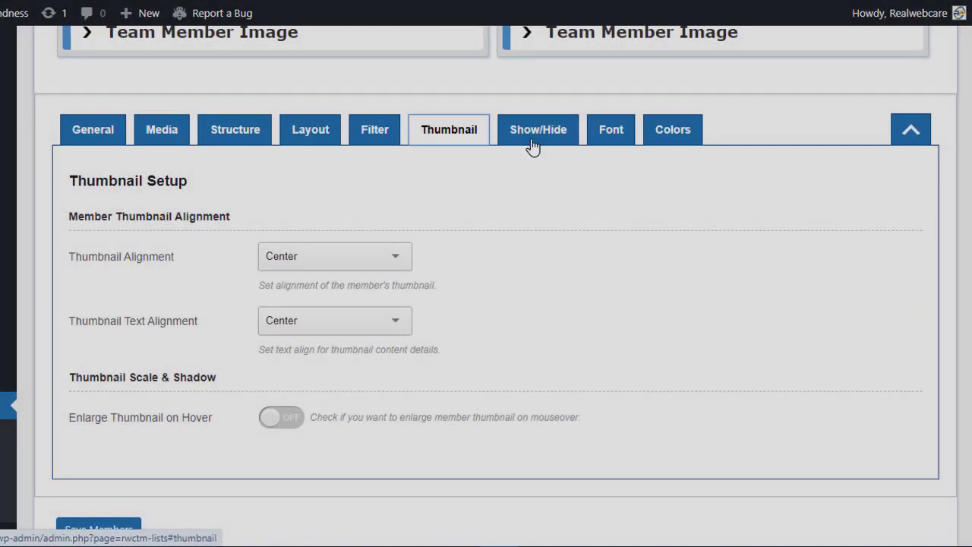
# Turn on Hide Thumbnail Department in Show/Hide settings and save.
pyautogui.click(535, 136)
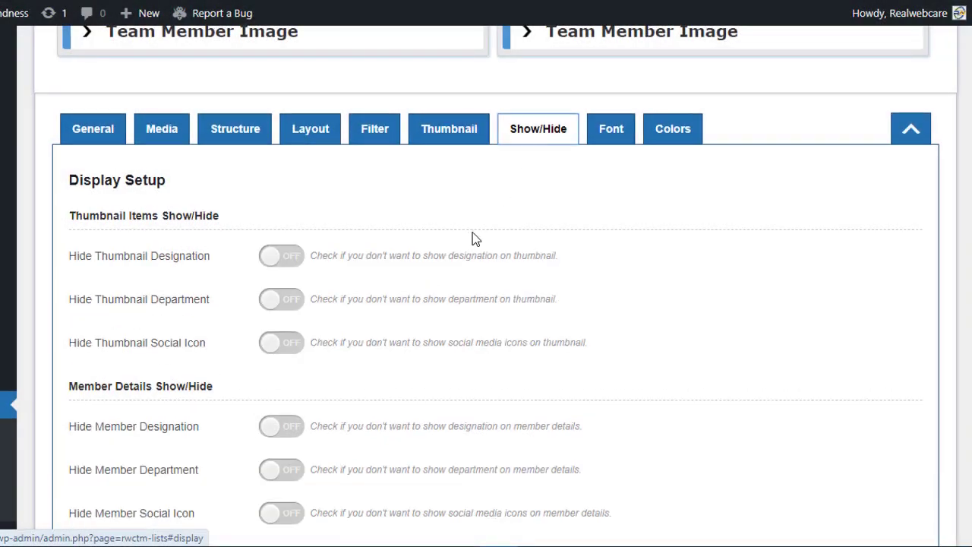
pyautogui.scroll(-2, 472, 239)
pyautogui.click(277, 141)
pyautogui.click(113, 451)
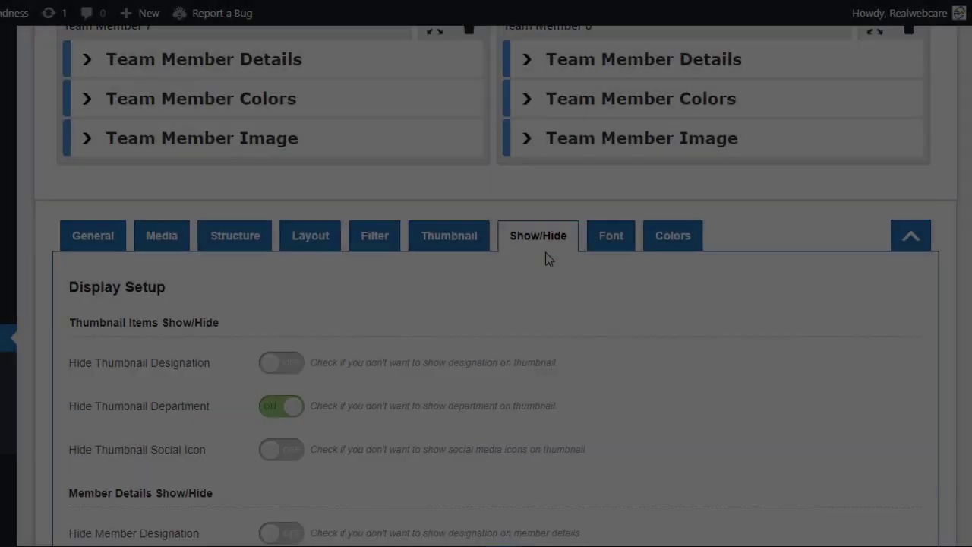
# Look over the team's font settings.
pyautogui.click(605, 206)
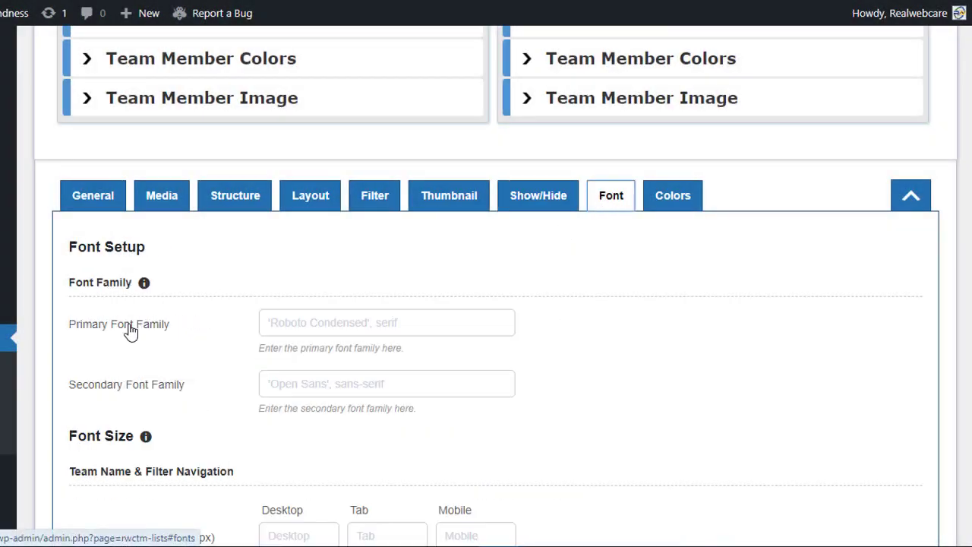
pyautogui.moveTo(144, 293)
pyautogui.scroll(-5, 139, 241)
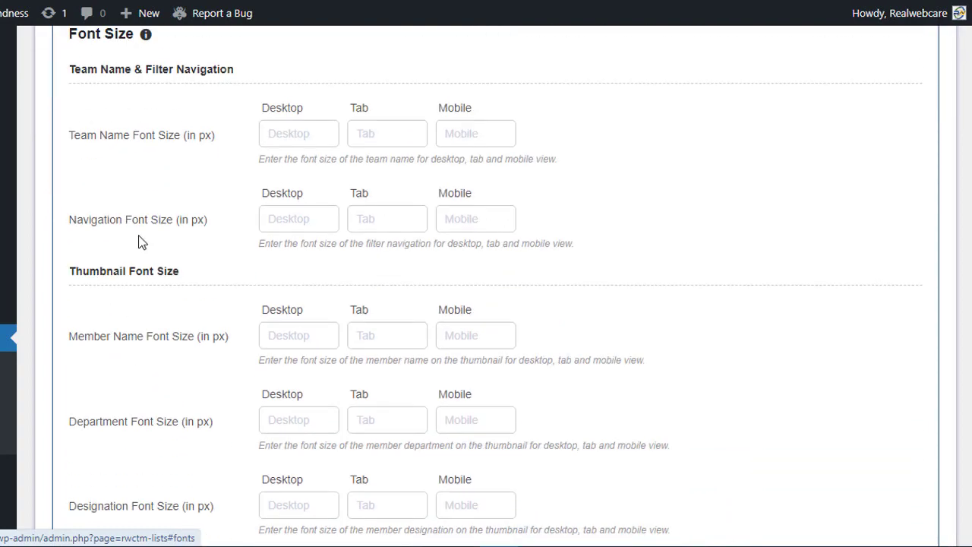
pyautogui.scroll(-3, 293, 347)
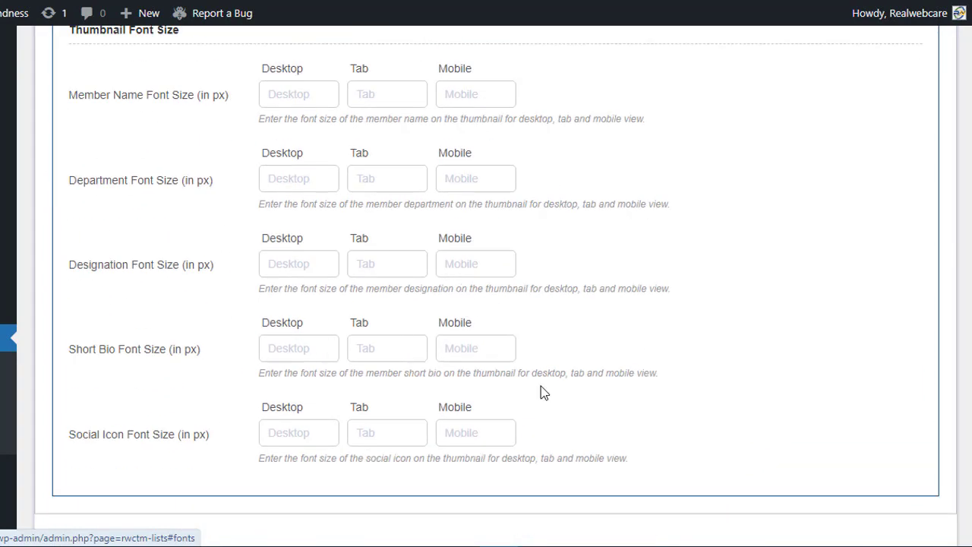
pyautogui.scroll(9, 543, 341)
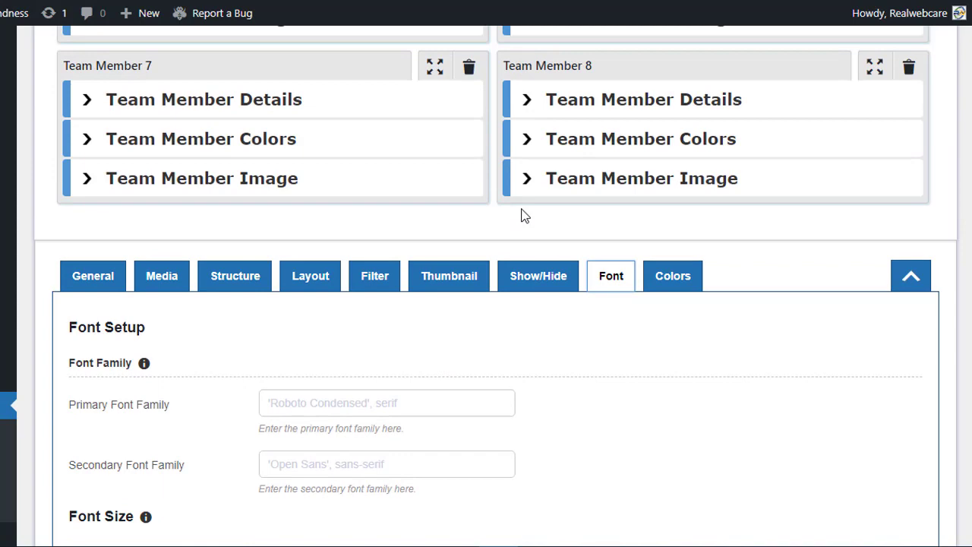
# Set the navigation background to blue and the active button background to light grey-blue.
pyautogui.click(676, 278)
pyautogui.scroll(-3, 677, 279)
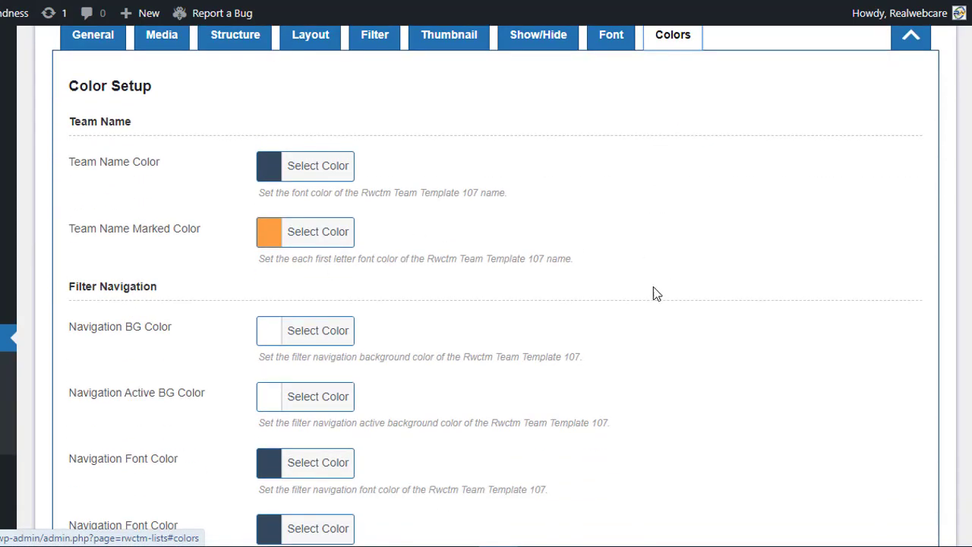
pyautogui.scroll(-2, 654, 293)
pyautogui.click(349, 174)
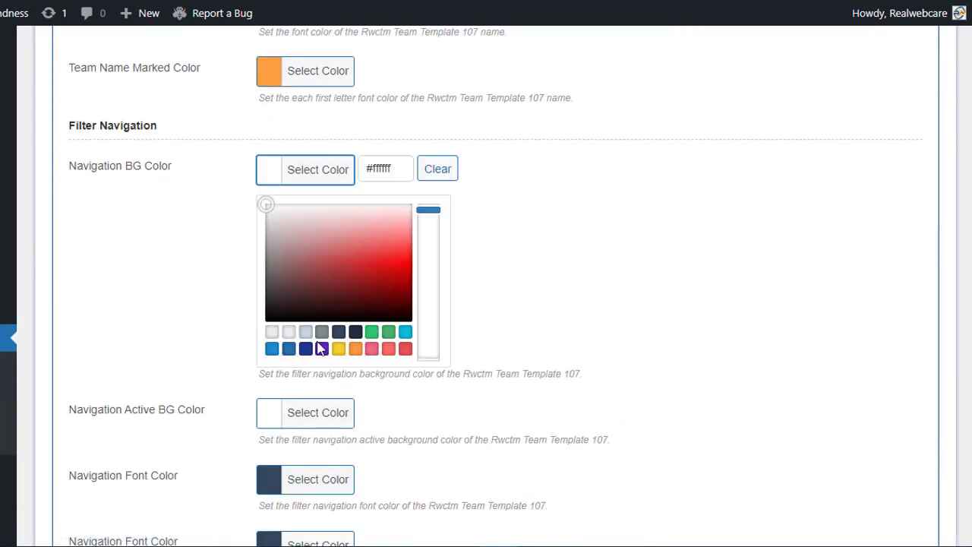
pyautogui.click(272, 349)
pyautogui.click(329, 173)
pyautogui.click(319, 235)
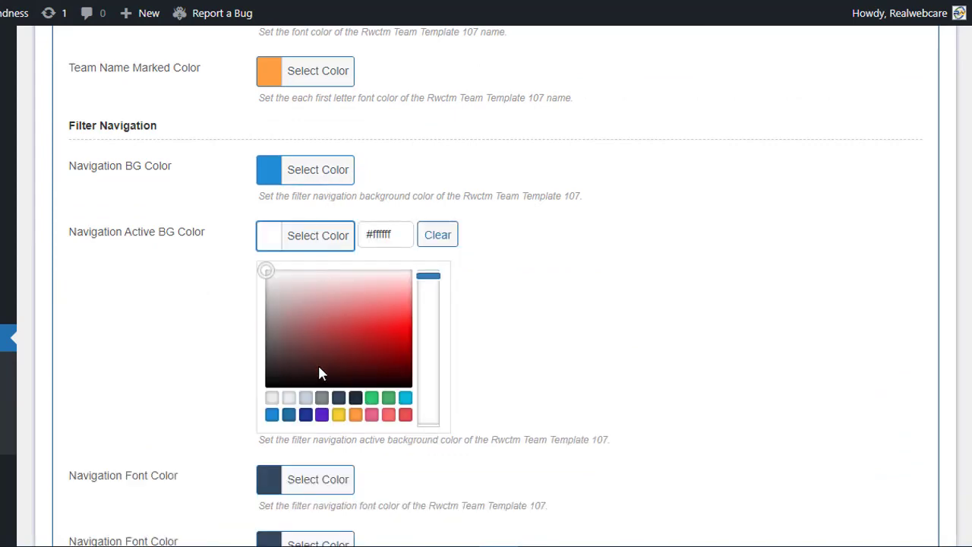
pyautogui.click(305, 397)
pyautogui.click(217, 357)
# Set the navigation font colour to light grey and save the colour settings.
pyautogui.scroll(-2, 217, 349)
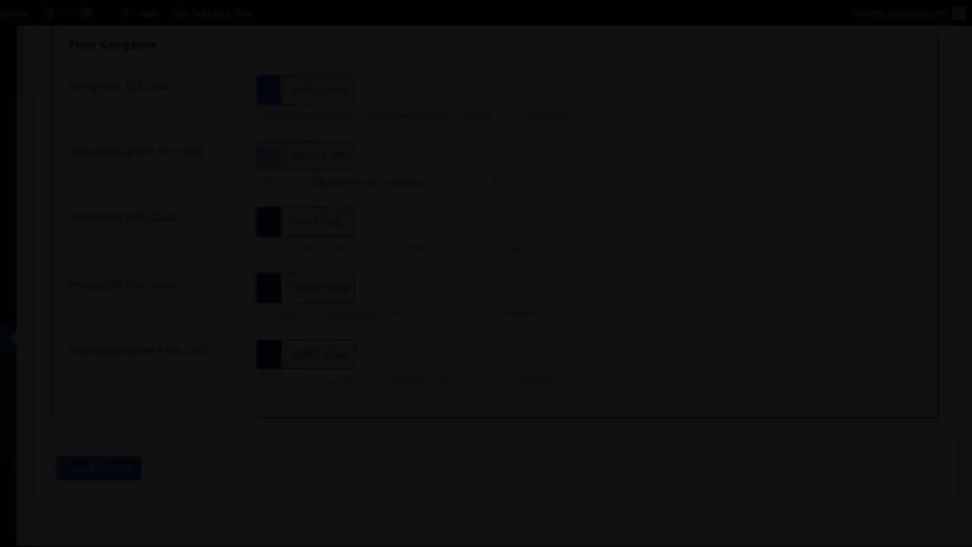
pyautogui.click(314, 220)
pyautogui.click(273, 382)
pyautogui.click(228, 323)
pyautogui.click(104, 469)
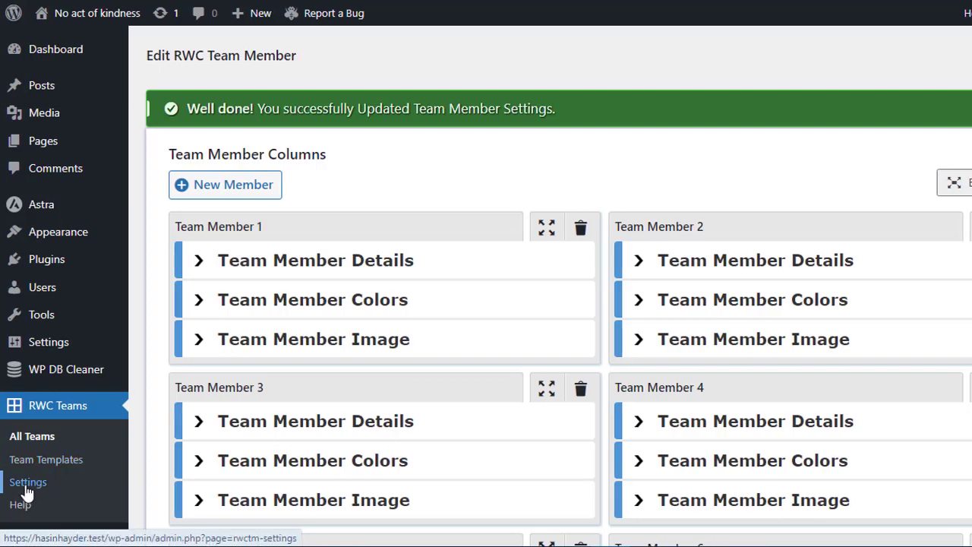
# In RWC Teams global settings, turn off the WP Post Editor for HTML option and save.
pyautogui.click(27, 489)
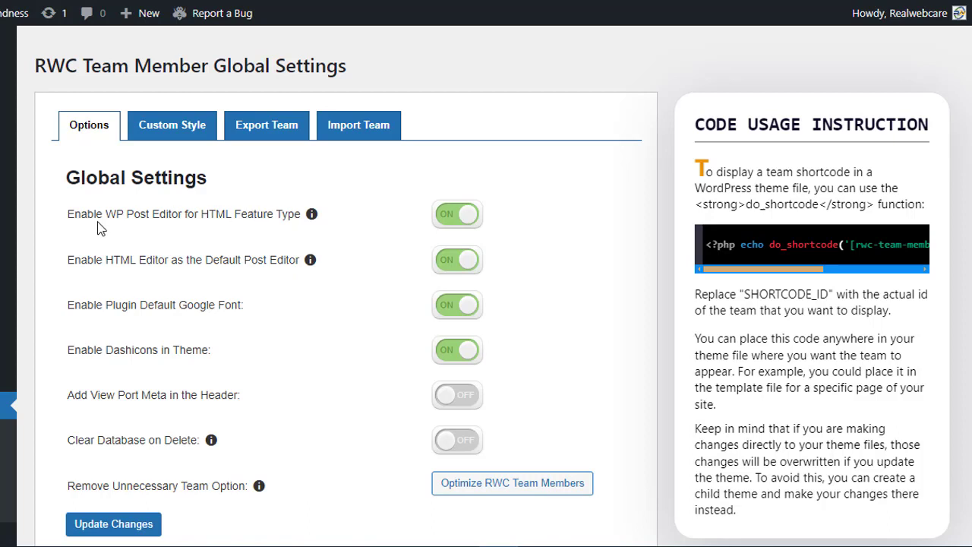
pyautogui.moveTo(128, 217); pyautogui.dragTo(183, 218)
pyautogui.click(183, 218)
pyautogui.click(462, 216)
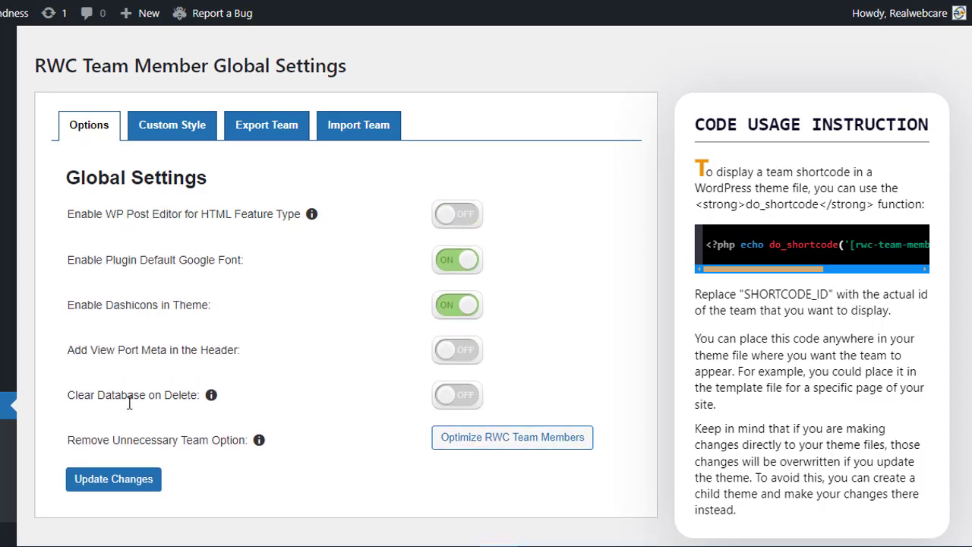
pyautogui.click(83, 525)
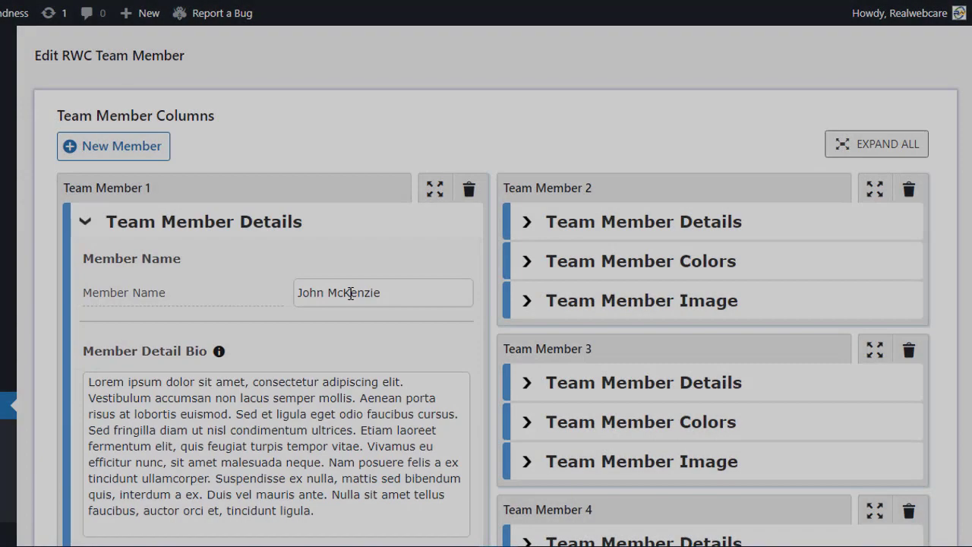
pyautogui.scroll(-3, 247, 341)
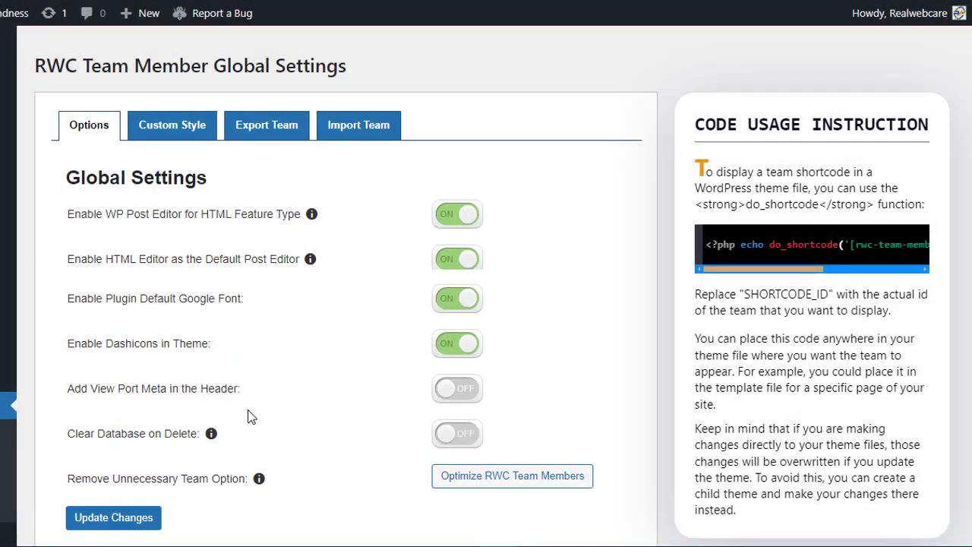
pyautogui.click(125, 527)
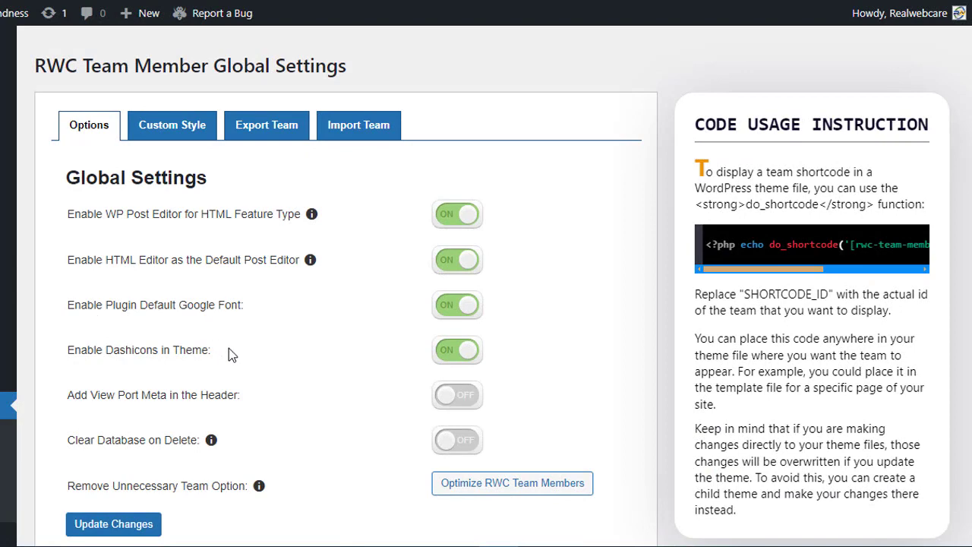
# Switch off the default Google Font option, then show the Custom Style CSS editor.
pyautogui.click(458, 308)
pyautogui.scroll(-2, 305, 364)
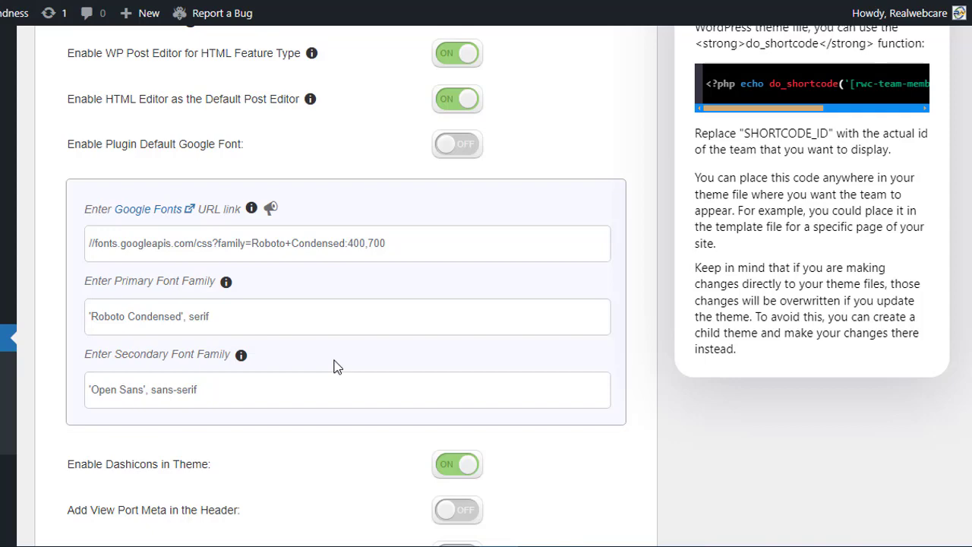
pyautogui.scroll(3, 337, 367)
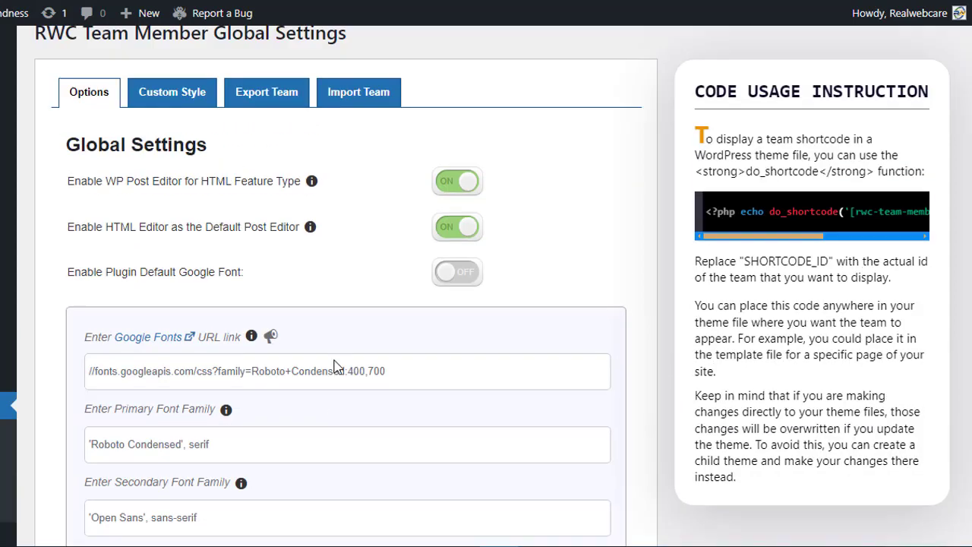
pyautogui.click(178, 128)
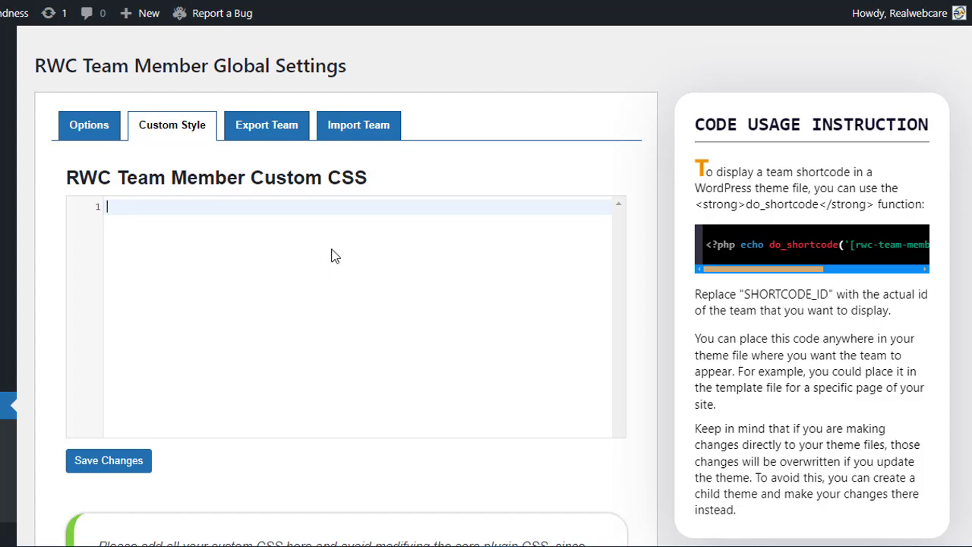
# Review the Export Team options, then show the Import Team JSON upload panel.
pyautogui.click(277, 137)
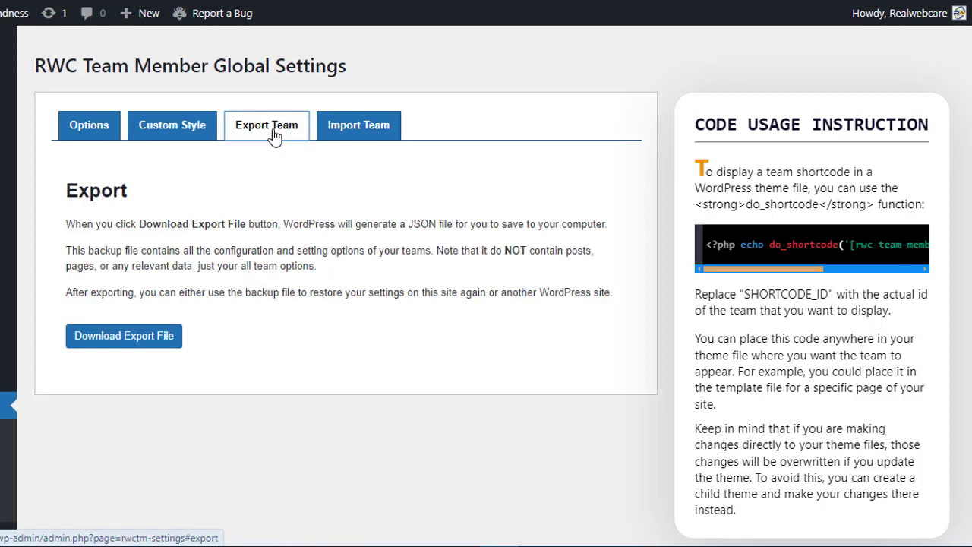
pyautogui.click(377, 126)
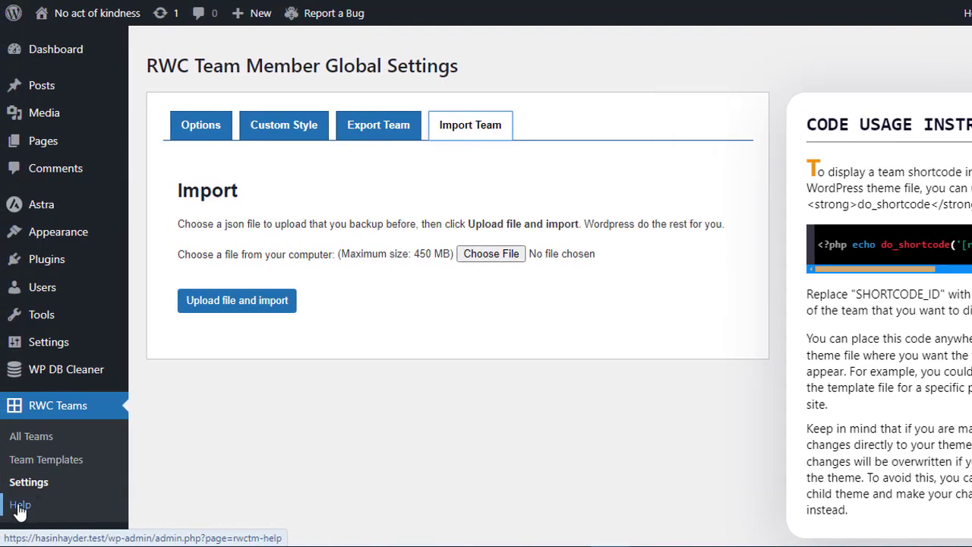
# Open the RWC Teams help docs and browse Team Activities, Team Members, Common Settings and Team Tools.
pyautogui.click(20, 506)
pyautogui.scroll(-5, 372, 450)
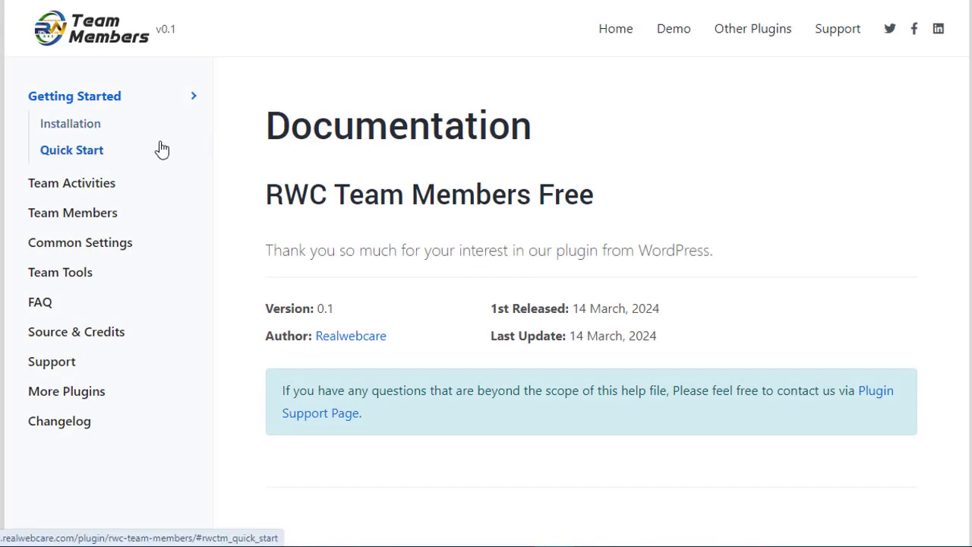
pyautogui.click(80, 188)
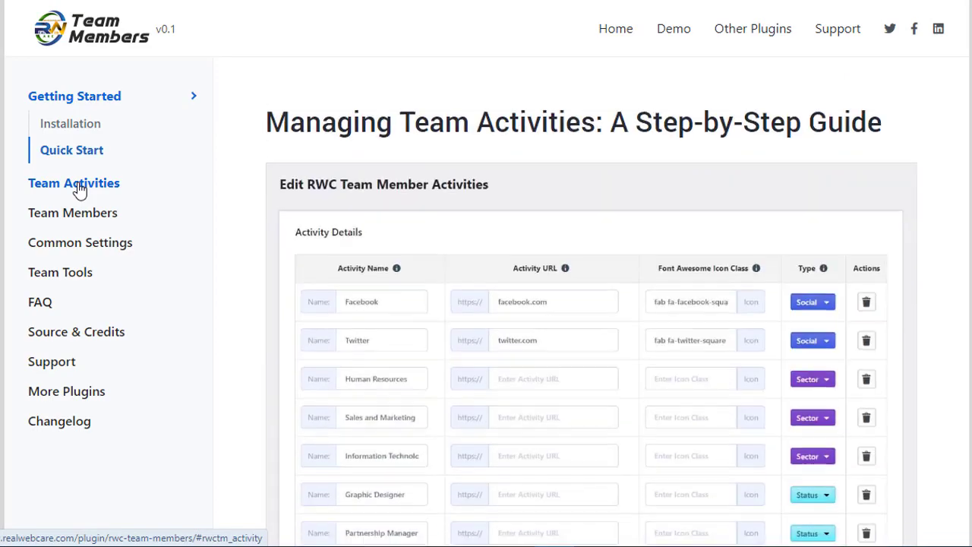
pyautogui.click(75, 270)
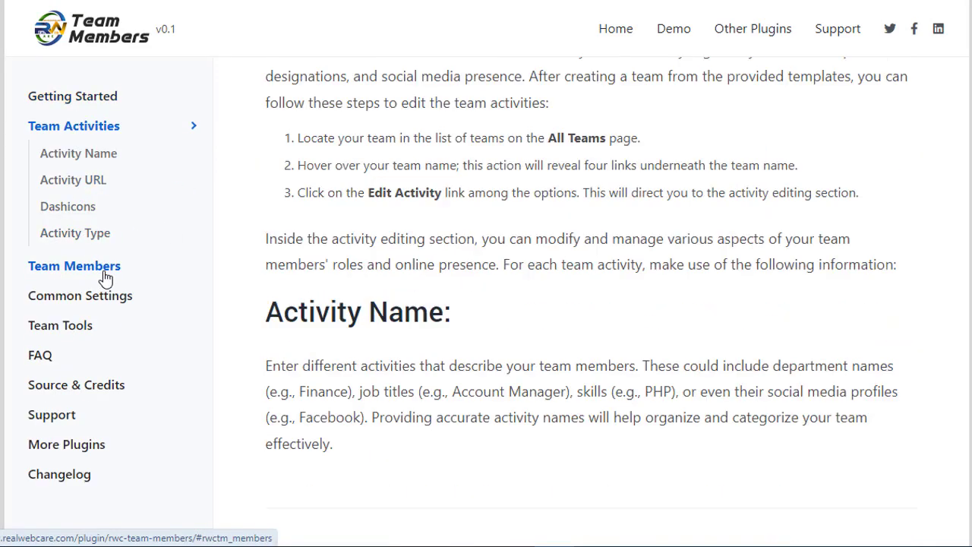
pyautogui.click(86, 275)
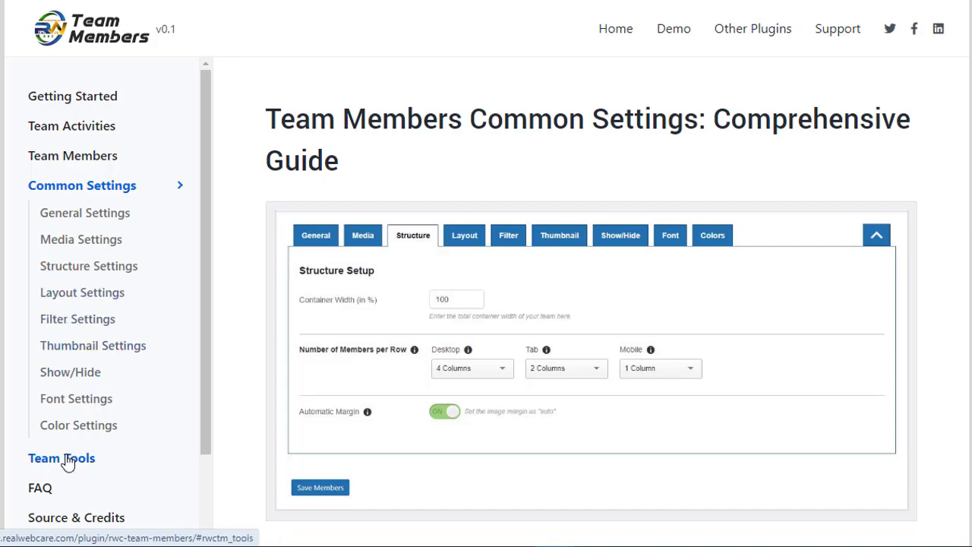
pyautogui.click(66, 459)
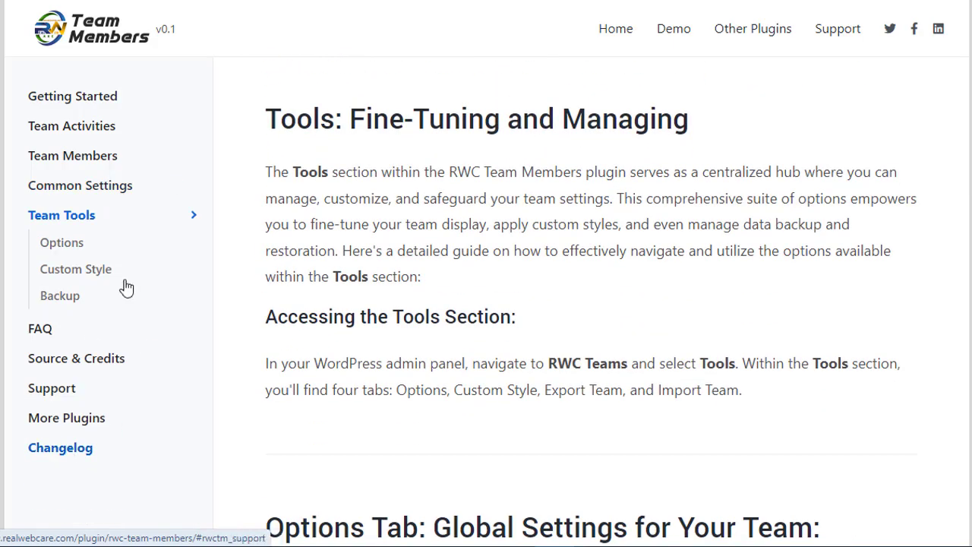
# Expand the first FAQ answer and the Team Templates answer, then view Support and More Plugins.
pyautogui.click(41, 330)
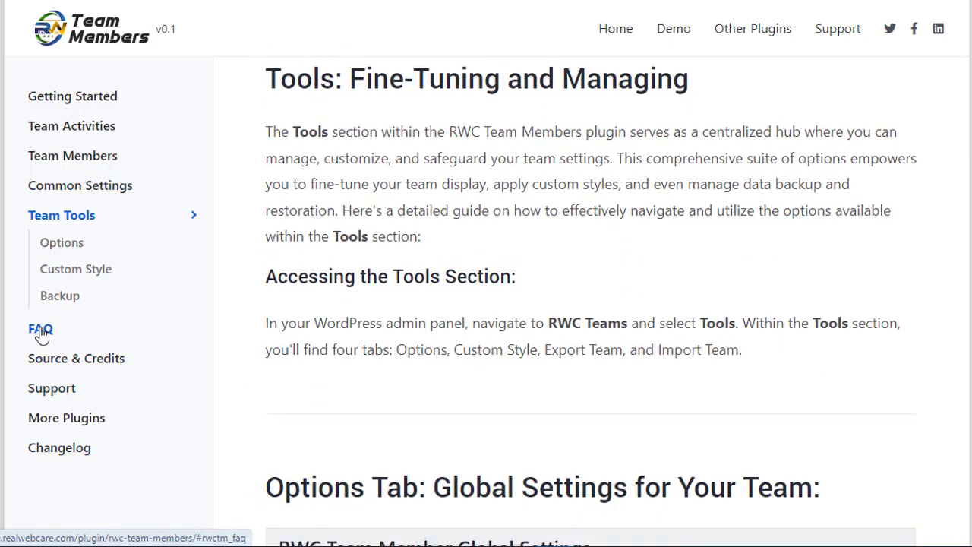
pyautogui.click(495, 224)
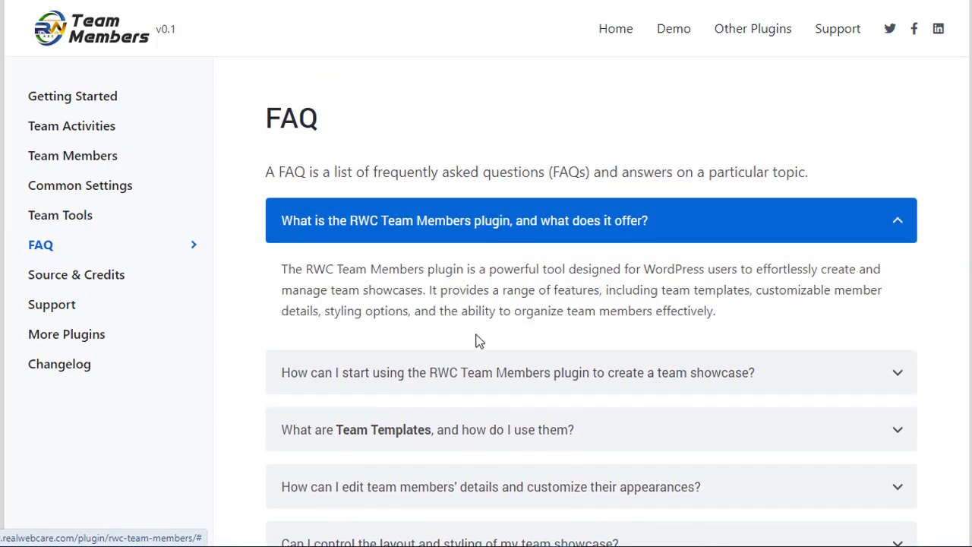
pyautogui.click(441, 431)
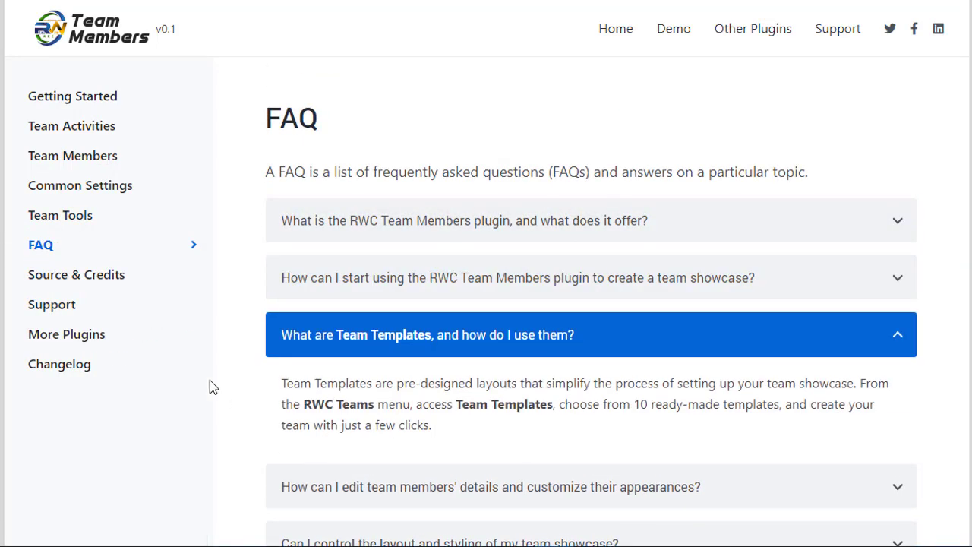
pyautogui.click(54, 306)
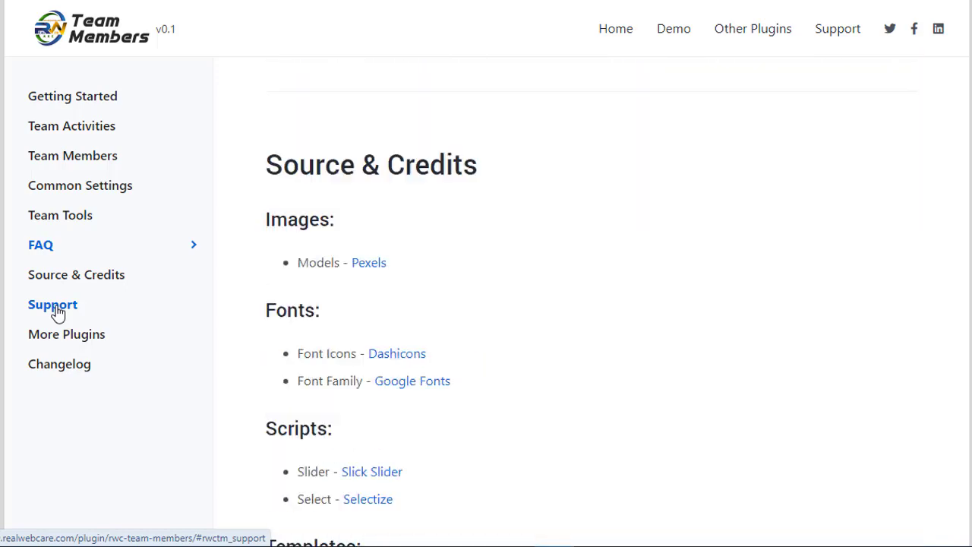
pyautogui.click(76, 336)
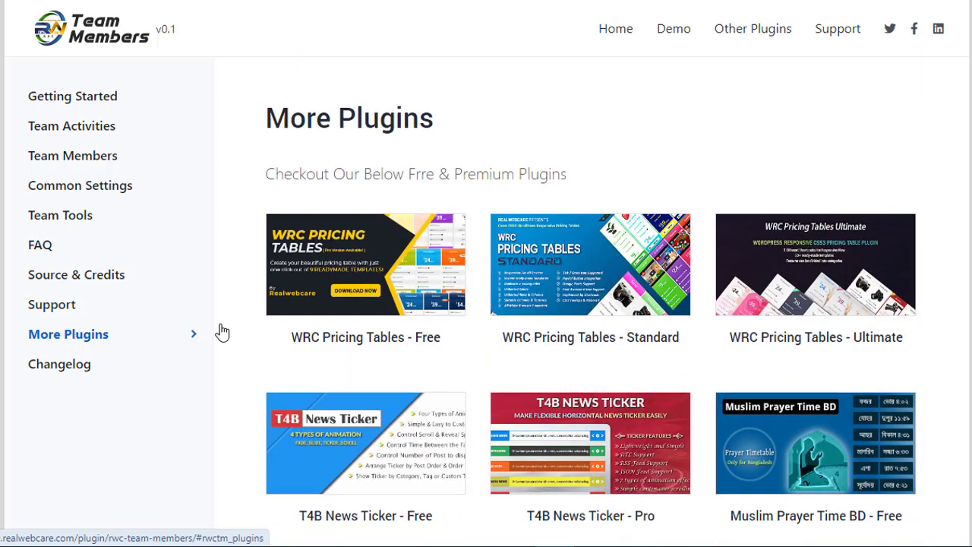
# Scroll through the RWC Team Members demo layouts back up to the Filter Navigation section.
pyautogui.scroll(-2, 592, 301)
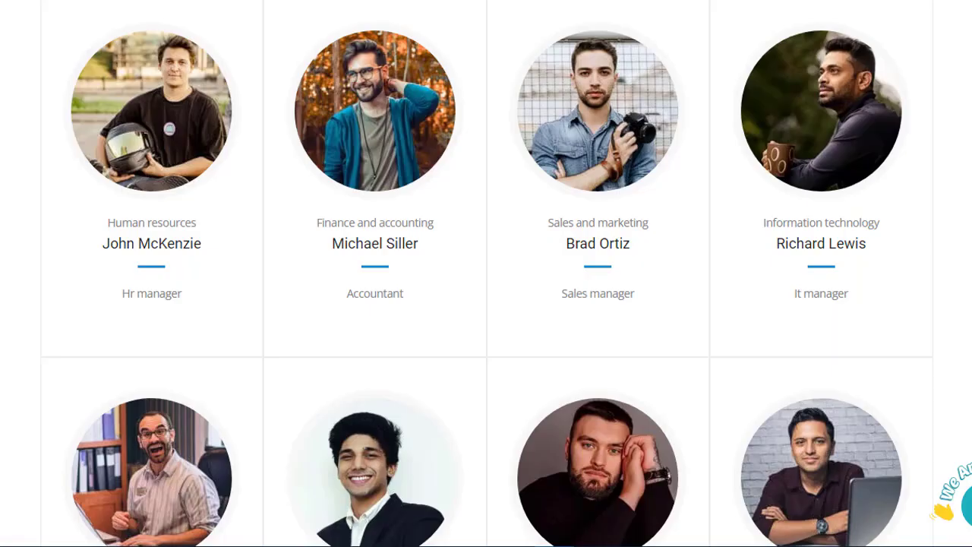
pyautogui.scroll(8, 391, 81)
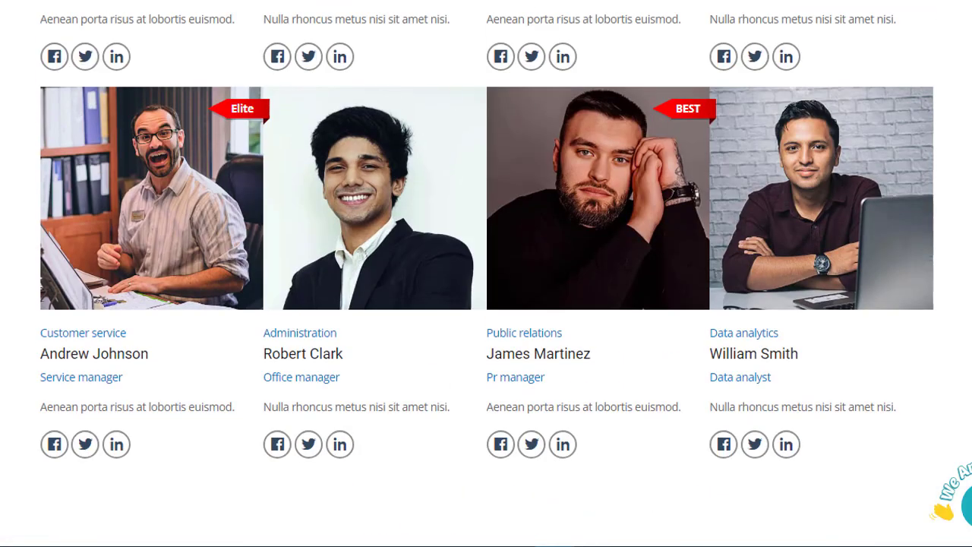
pyautogui.scroll(15, 486, 273)
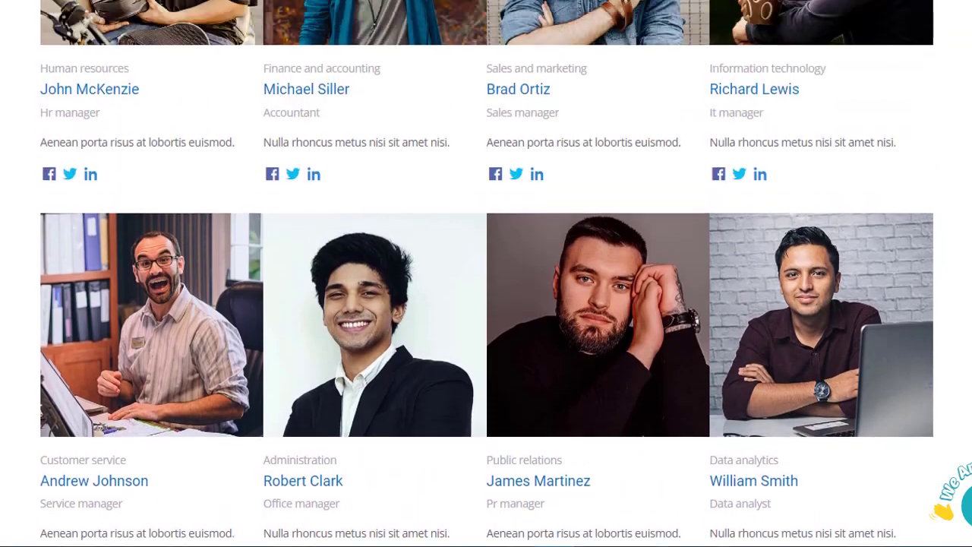
pyautogui.scroll(15, 486, 273)
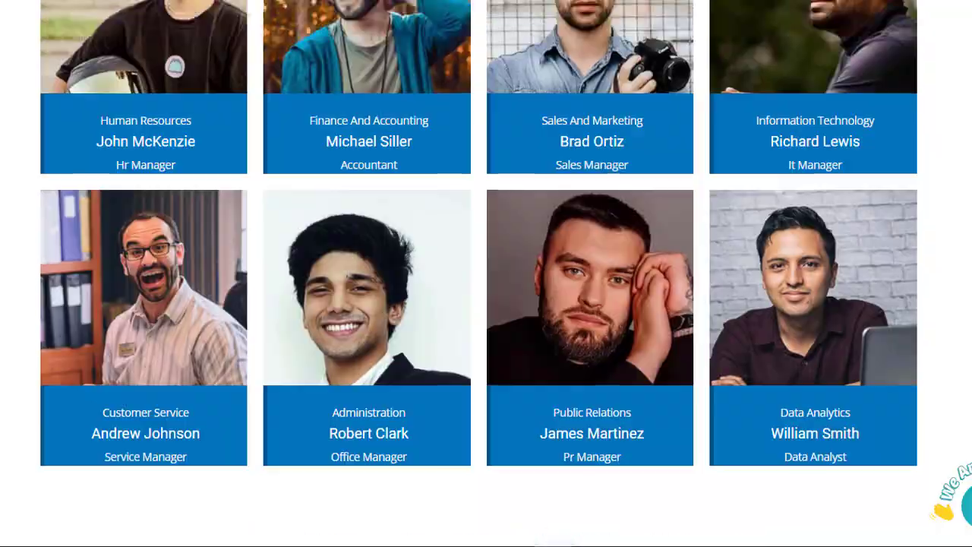
pyautogui.scroll(20, 486, 273)
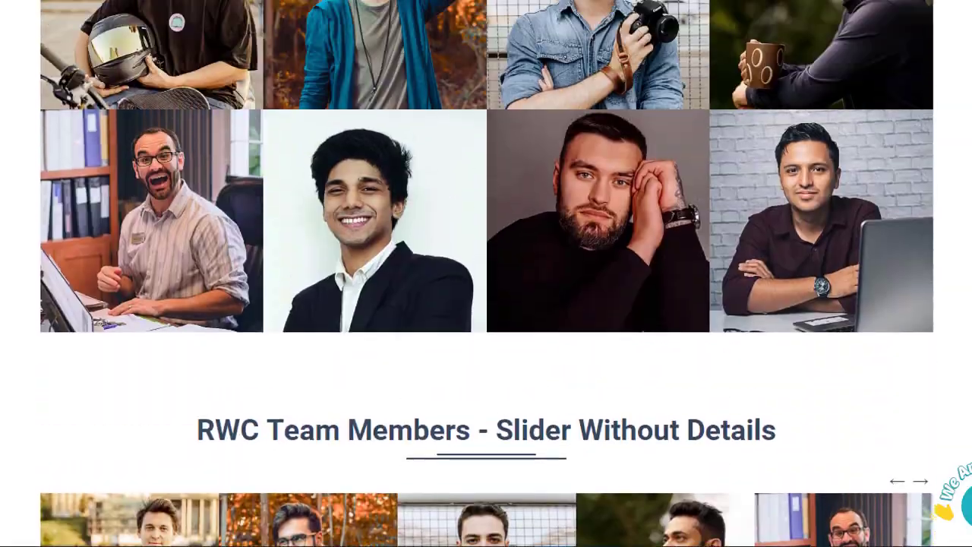
pyautogui.scroll(15, 485, 273)
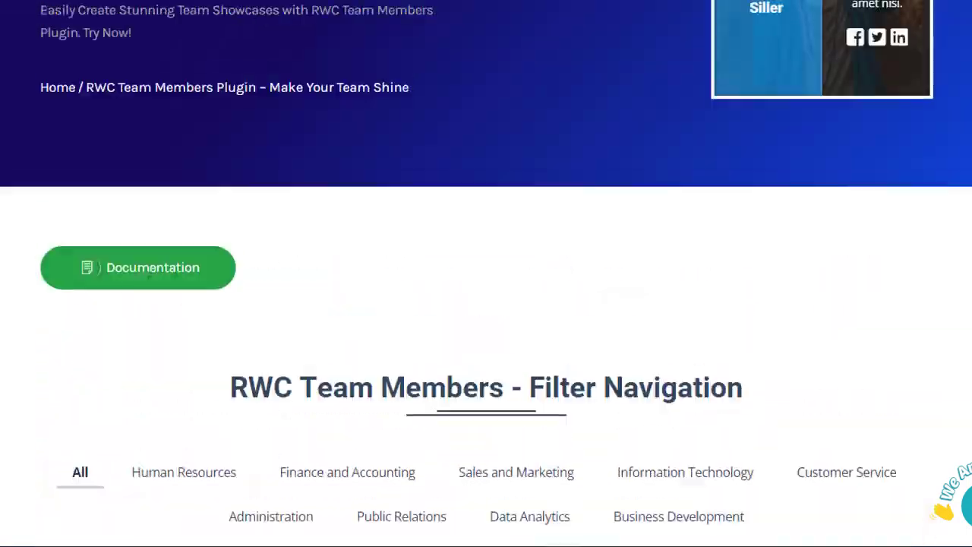